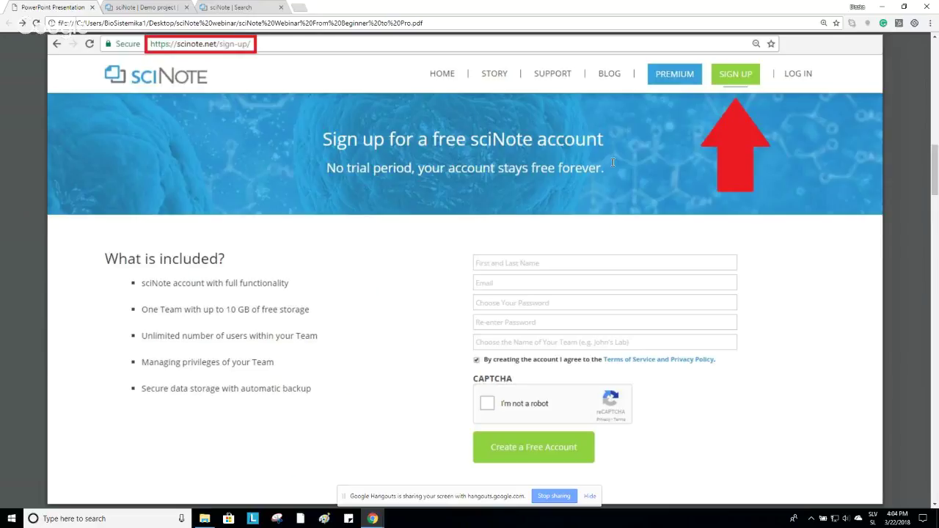
Advance to the log-in slide, follow the sciNote sign-in link, then return to the slides.
{"action": "key", "text": "Right"}
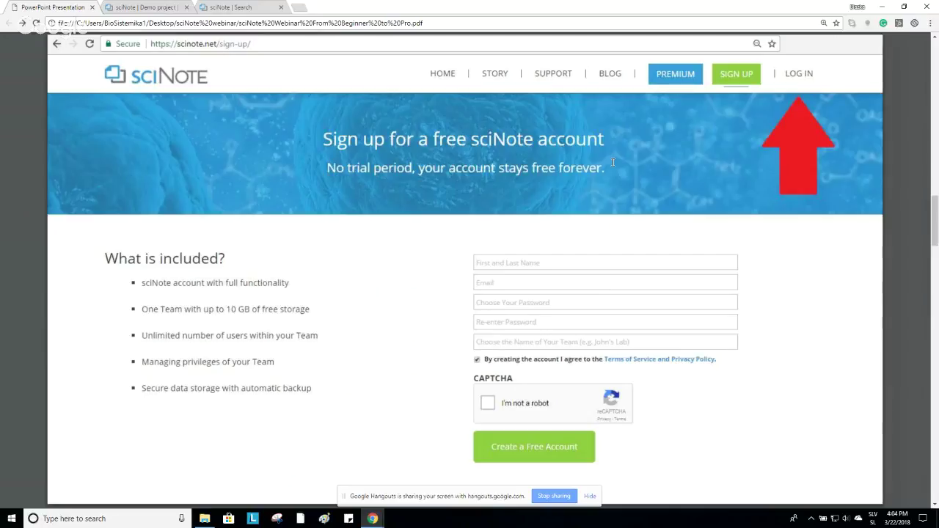
{"action": "key", "text": "Right"}
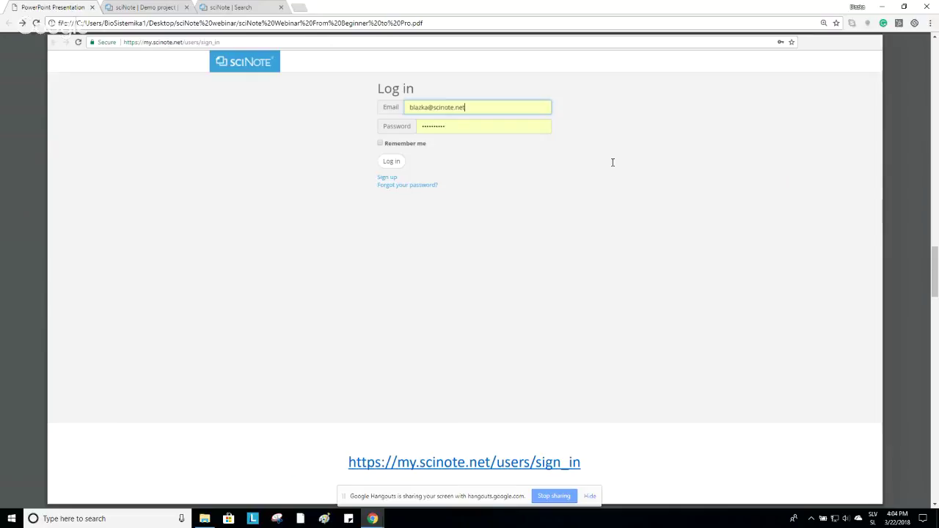
{"action": "left_click", "coordinate": [508, 468]}
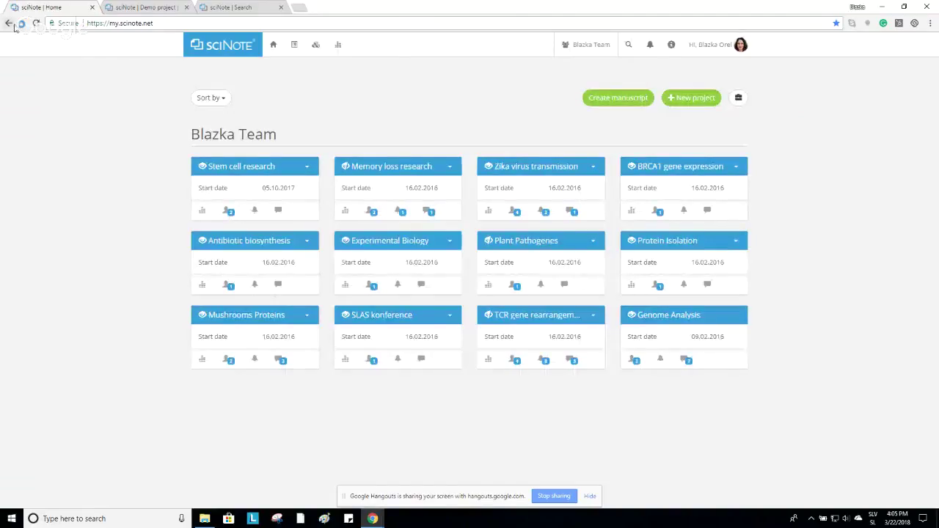
{"action": "left_click", "coordinate": [9, 23]}
Open the sciNote sign-in link in a new tab and switch to that tab.
{"action": "scroll", "coordinate": [514, 433], "scroll_direction": "down", "scroll_amount": 7}
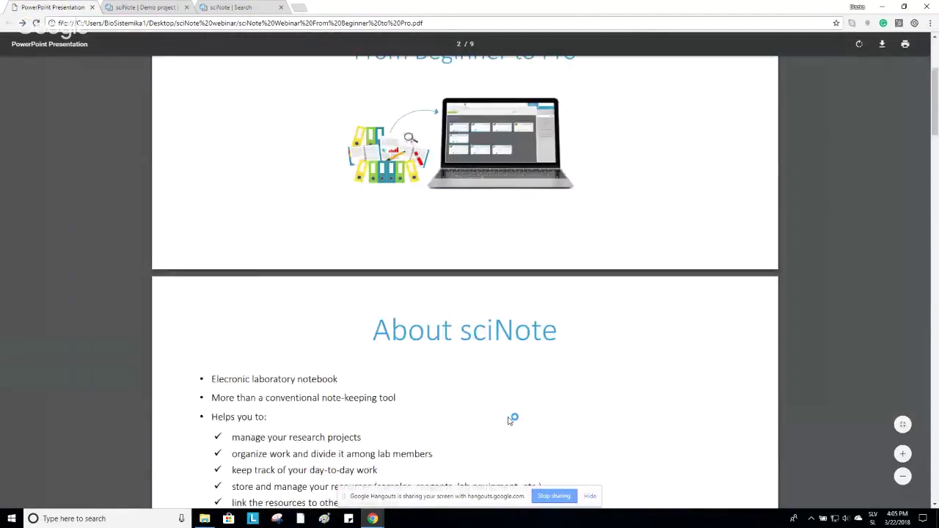
{"action": "scroll", "coordinate": [504, 416], "scroll_direction": "down", "scroll_amount": 9}
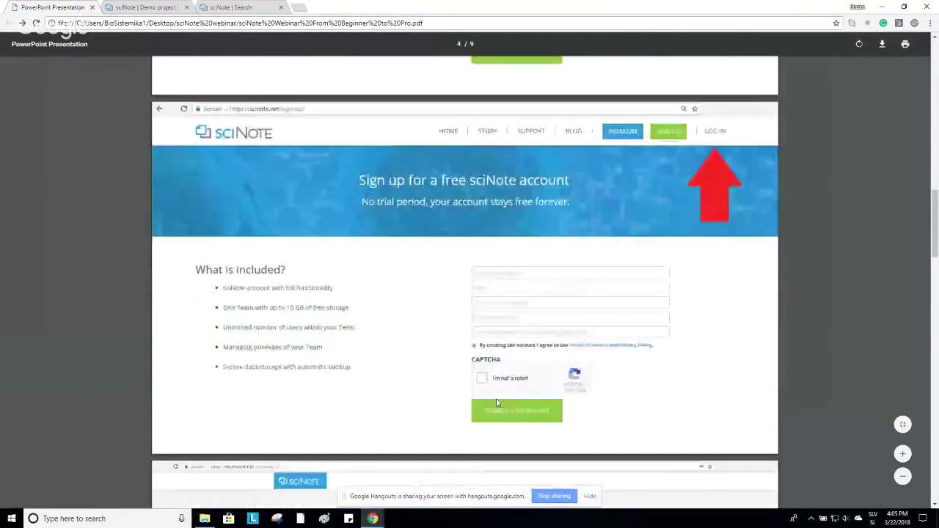
{"action": "scroll", "coordinate": [497, 403], "scroll_direction": "down", "scroll_amount": 3}
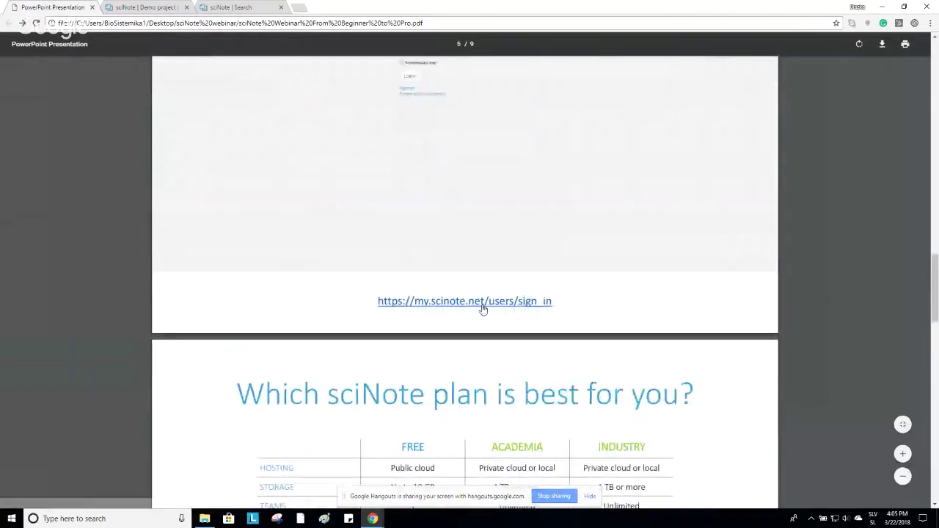
{"action": "right_click", "coordinate": [481, 301]}
{"action": "left_click", "coordinate": [505, 312]}
{"action": "right_click", "coordinate": [499, 300]}
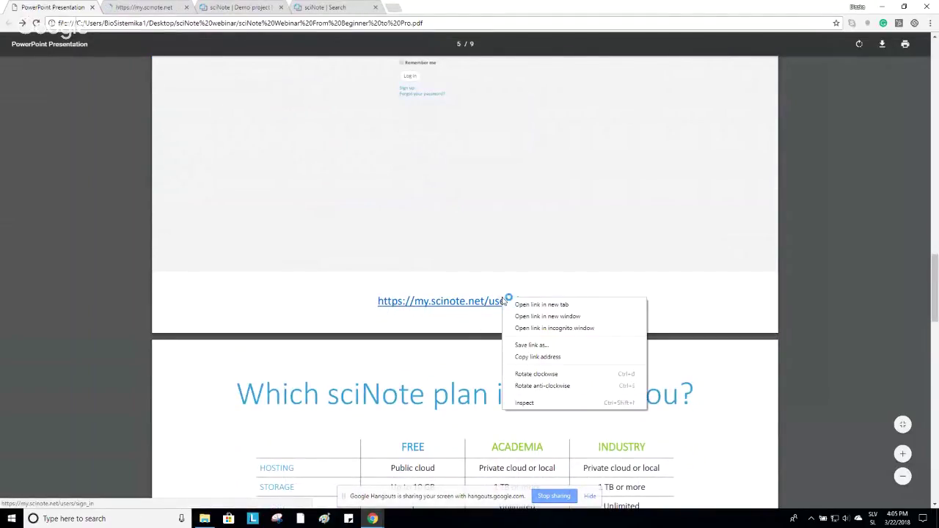
{"action": "left_click", "coordinate": [517, 306]}
{"action": "left_click", "coordinate": [223, 7]}
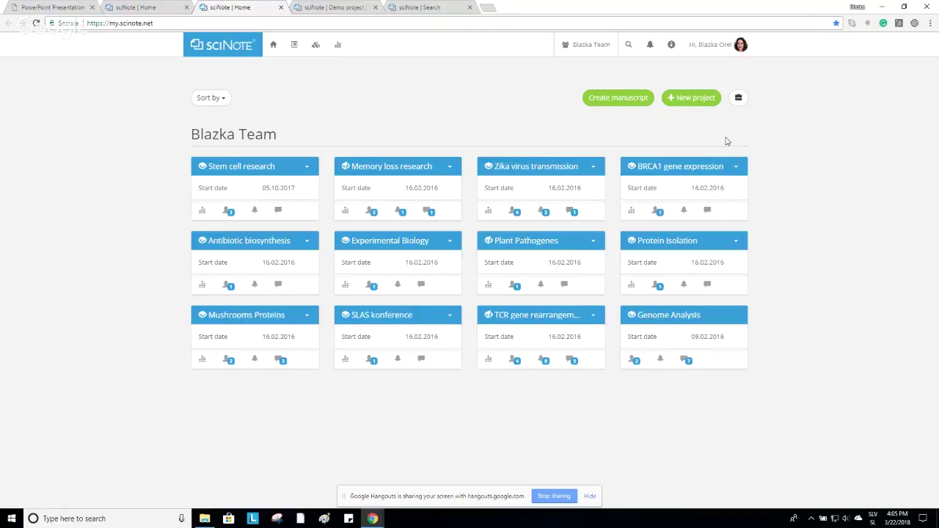
Switch the active team to sciNote Team from the Teams dropdown.
{"action": "left_click", "coordinate": [589, 44]}
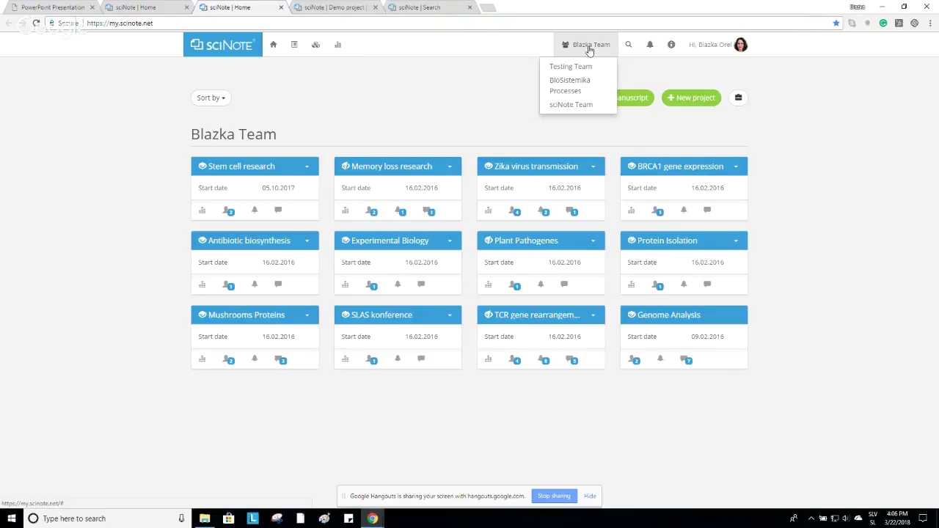
{"action": "left_click", "coordinate": [596, 107]}
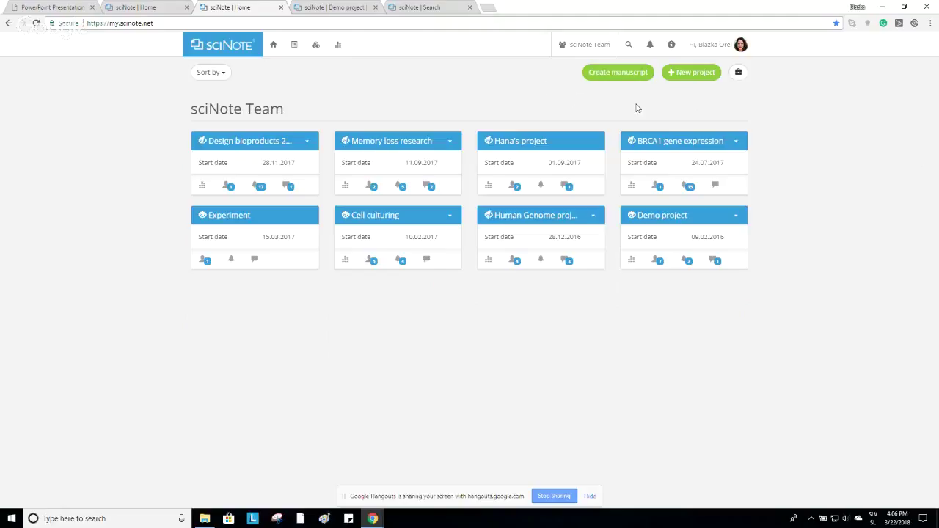
Invite a colleague by their e-mail address into the personal team with Guest rights.
{"action": "left_click", "coordinate": [719, 51]}
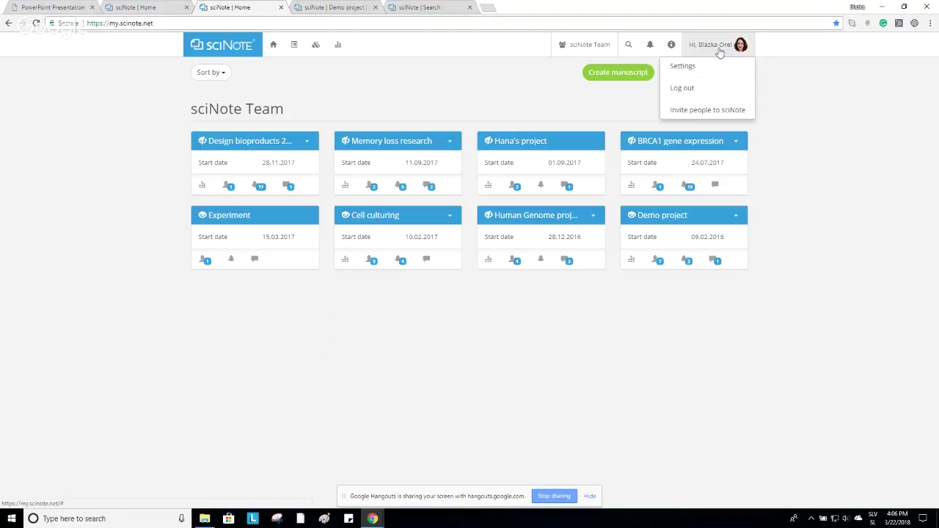
{"action": "left_click", "coordinate": [737, 113]}
{"action": "left_click", "coordinate": [523, 120]}
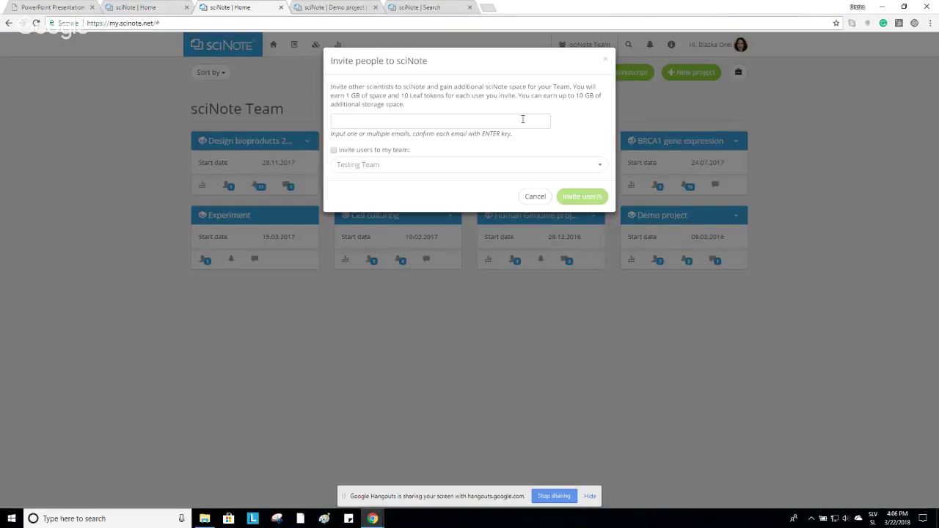
{"action": "key", "text": "Return"}
{"action": "left_click", "coordinate": [334, 150]}
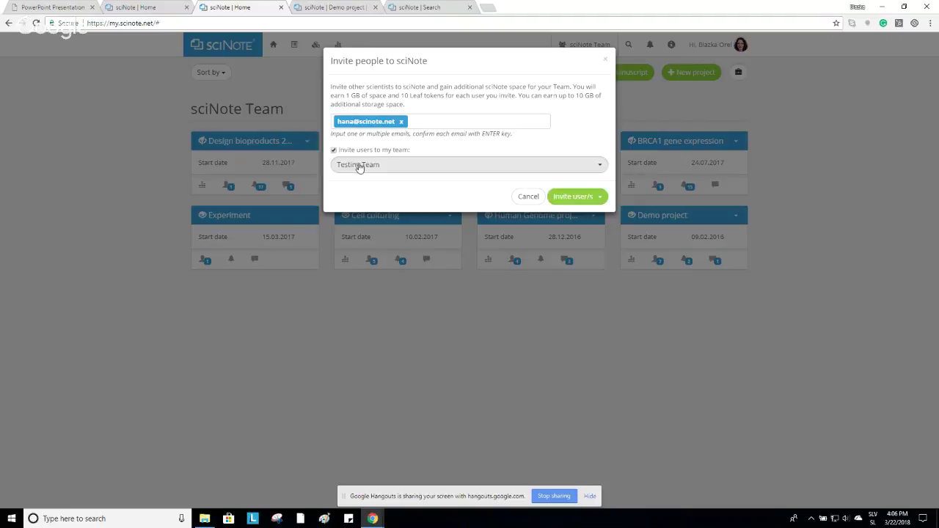
{"action": "left_click", "coordinate": [360, 166]}
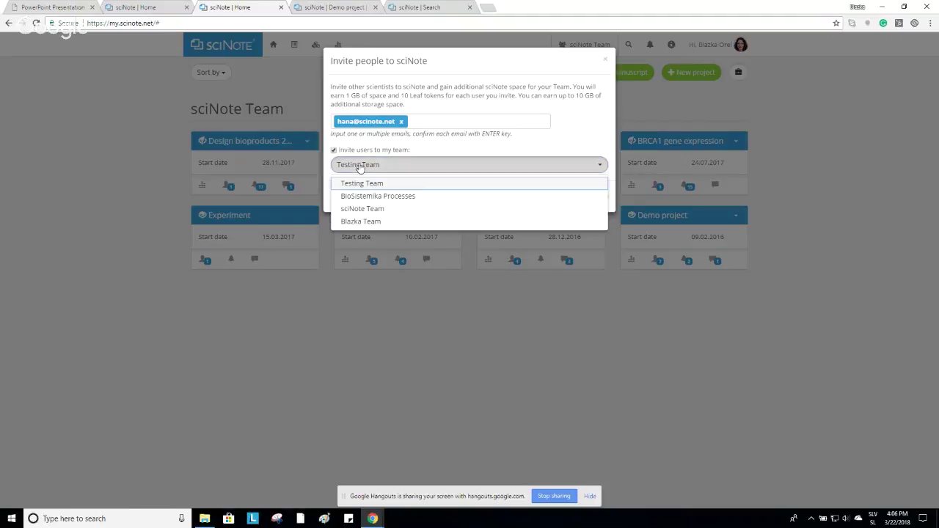
{"action": "left_click", "coordinate": [397, 221]}
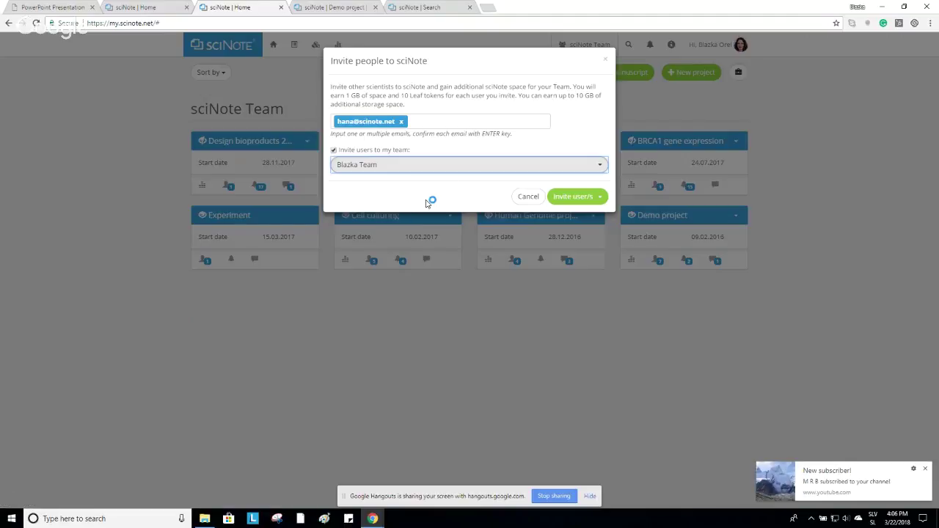
{"action": "left_click", "coordinate": [599, 204]}
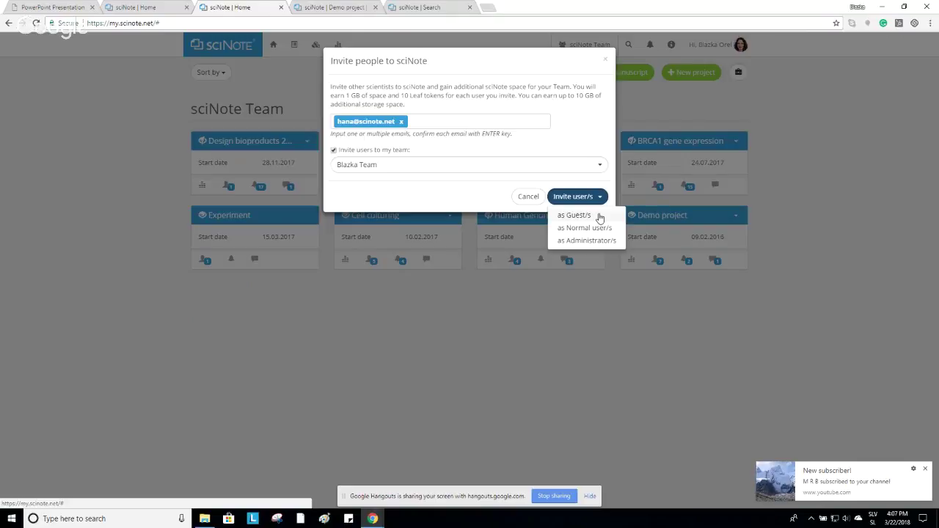
{"action": "left_click", "coordinate": [599, 216]}
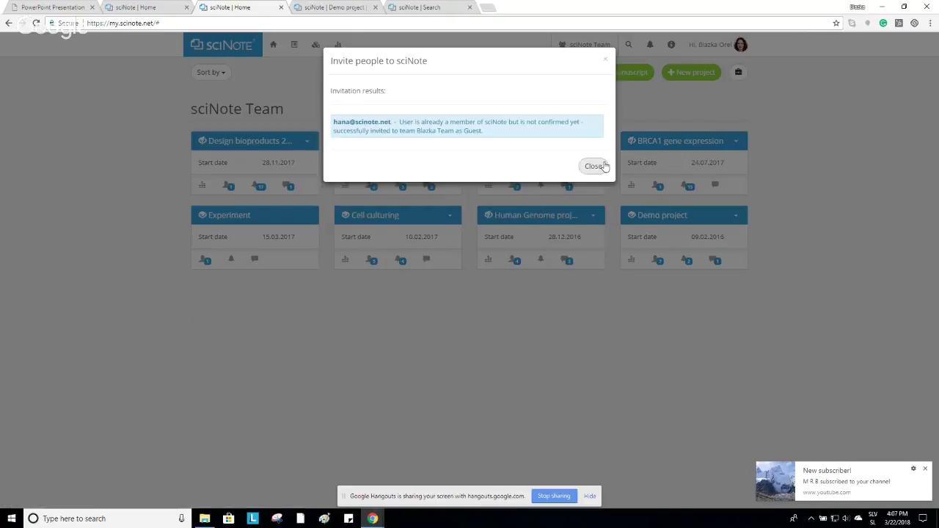
{"action": "left_click", "coordinate": [594, 167]}
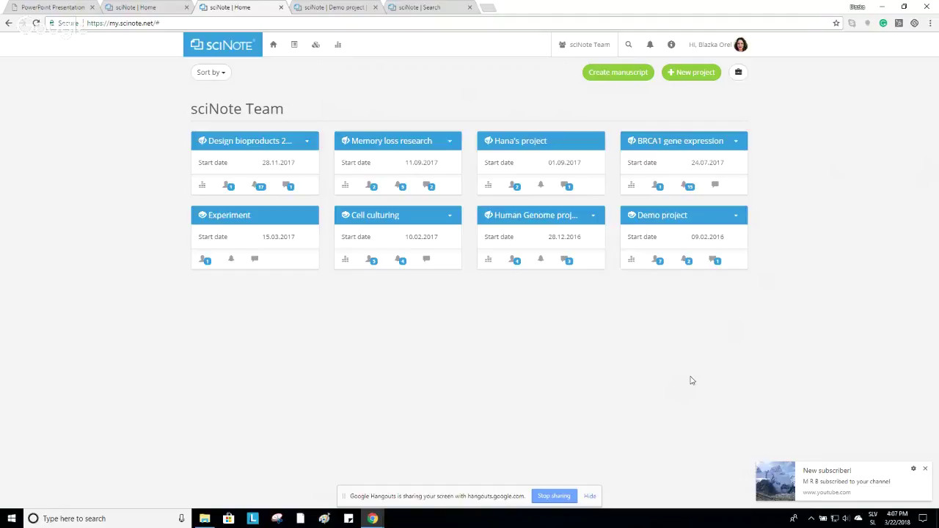
Create a Public project named 'Immunotherapy'.
{"action": "left_click", "coordinate": [694, 73]}
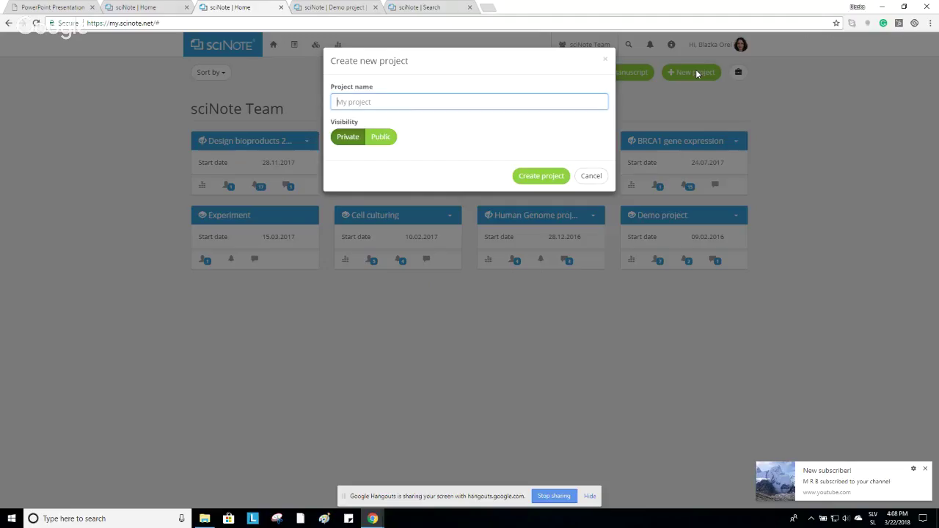
{"action": "left_click", "coordinate": [579, 103]}
{"action": "type", "text": "Immunotherapy"}
{"action": "left_click", "coordinate": [379, 139]}
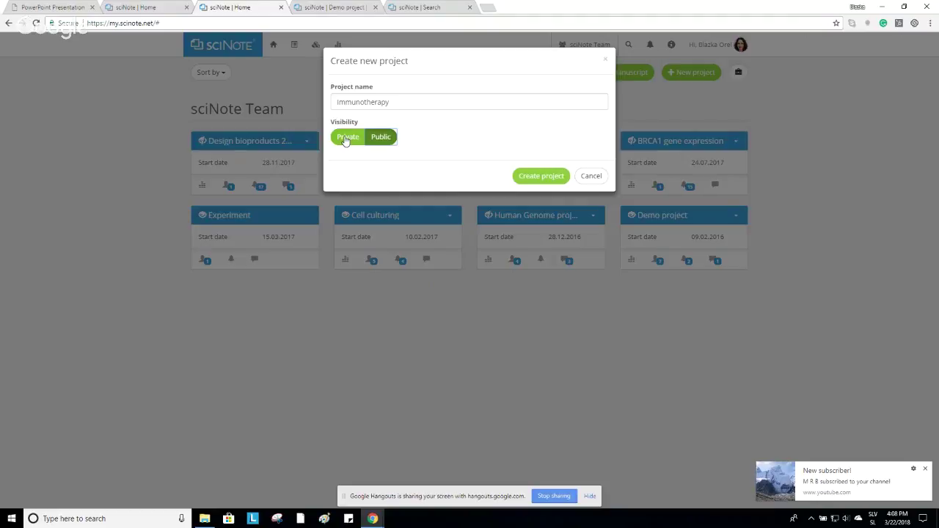
{"action": "left_click", "coordinate": [547, 179]}
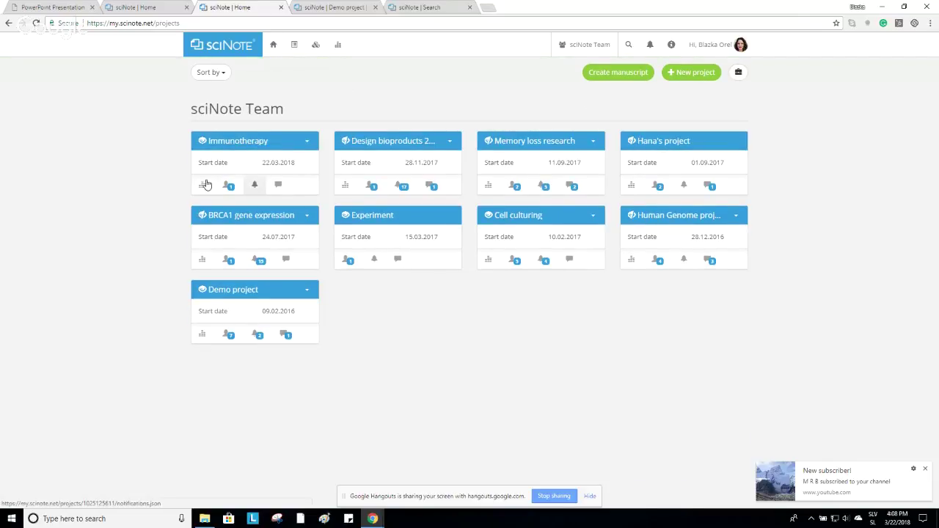
Browse the Immunotherapy project's activity, members, notifications and comments panels.
{"action": "left_click", "coordinate": [199, 187]}
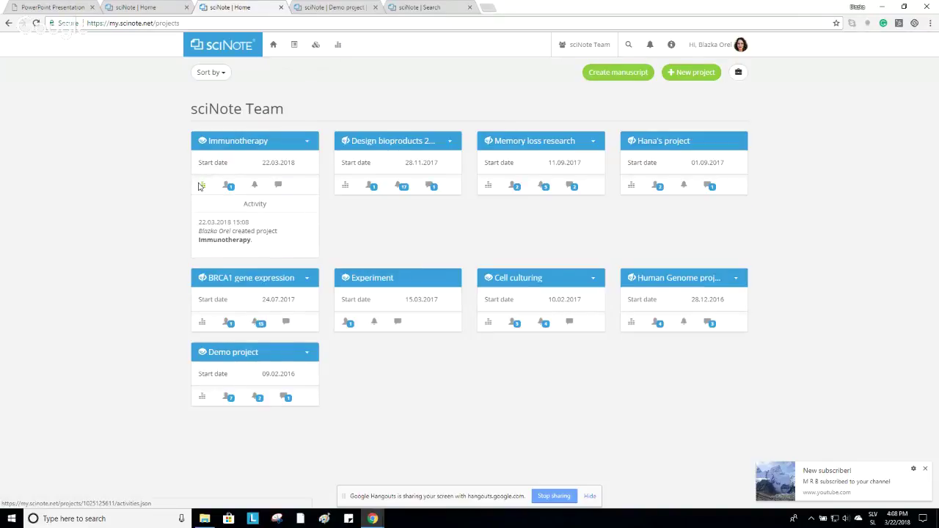
{"action": "left_click", "coordinate": [226, 188]}
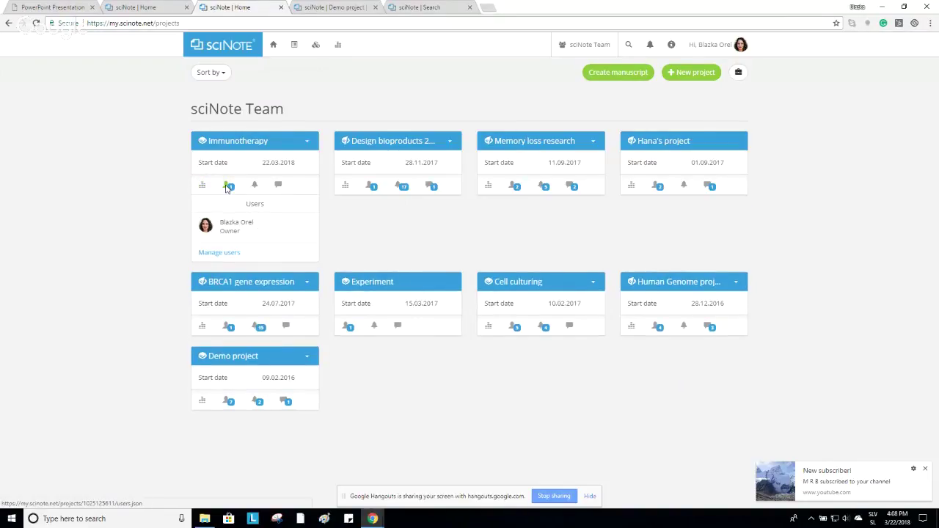
{"action": "left_click", "coordinate": [253, 185]}
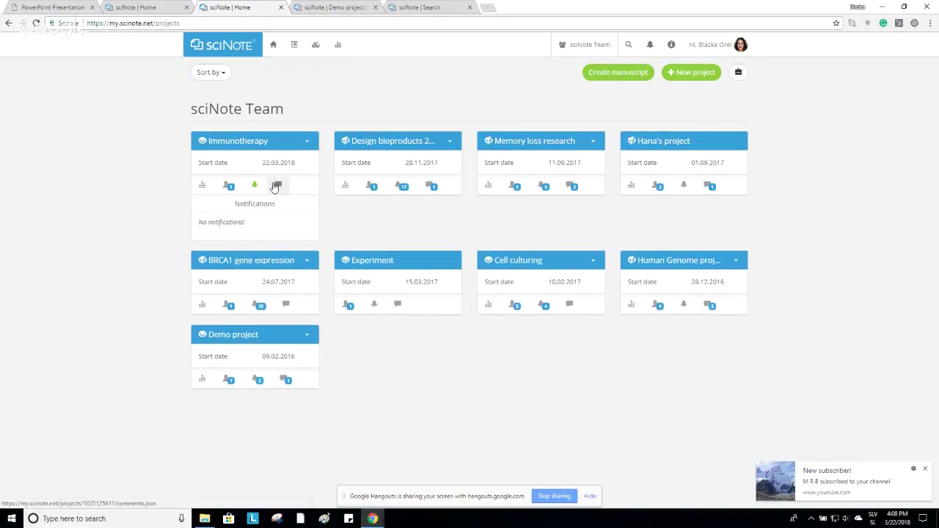
{"action": "left_click", "coordinate": [275, 187]}
{"action": "left_click", "coordinate": [276, 187]}
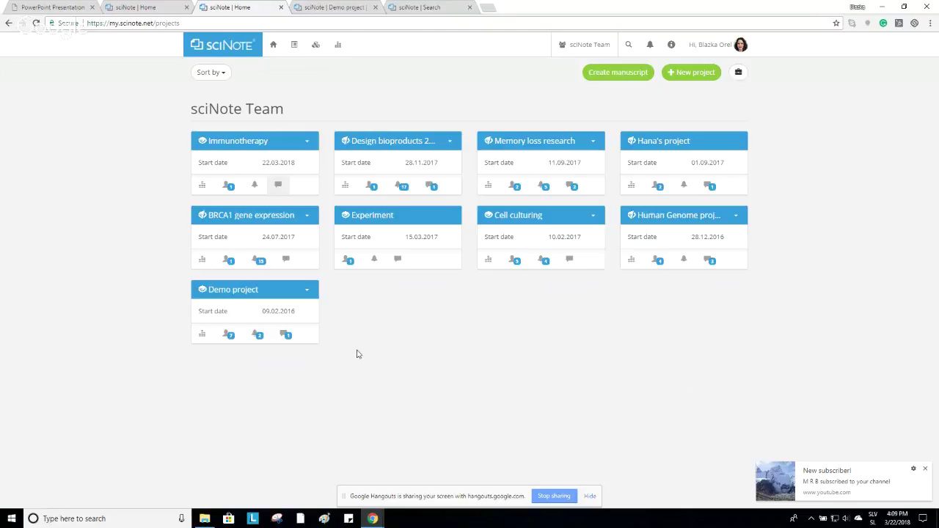
Add a team member to Demo project as Owner and close Manage users.
{"action": "left_click", "coordinate": [228, 334]}
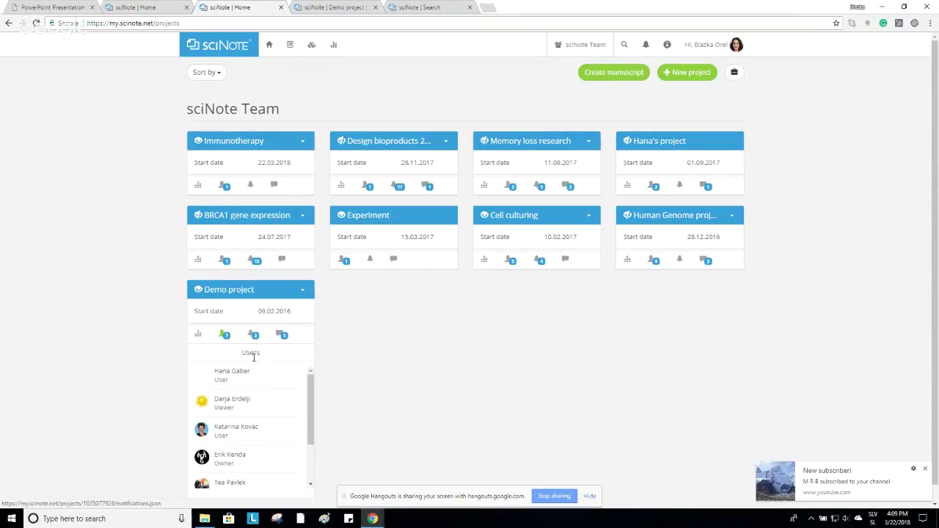
{"action": "scroll", "coordinate": [365, 375], "scroll_direction": "down", "scroll_amount": 1}
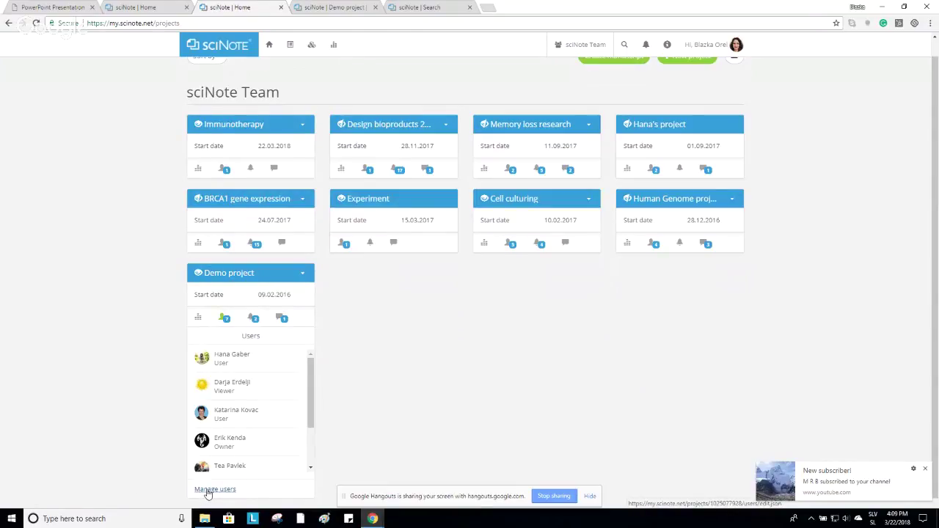
{"action": "left_click", "coordinate": [209, 490]}
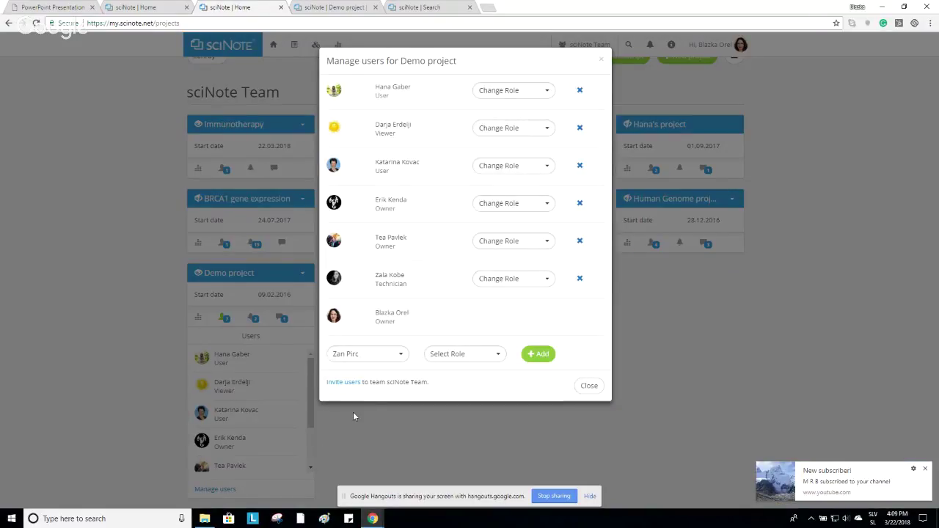
{"action": "left_click", "coordinate": [397, 360]}
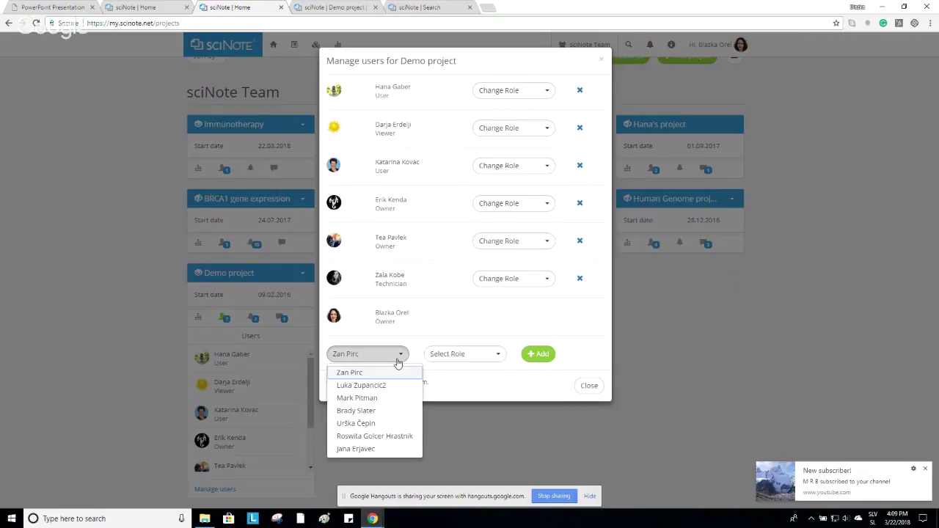
{"action": "left_click", "coordinate": [381, 452]}
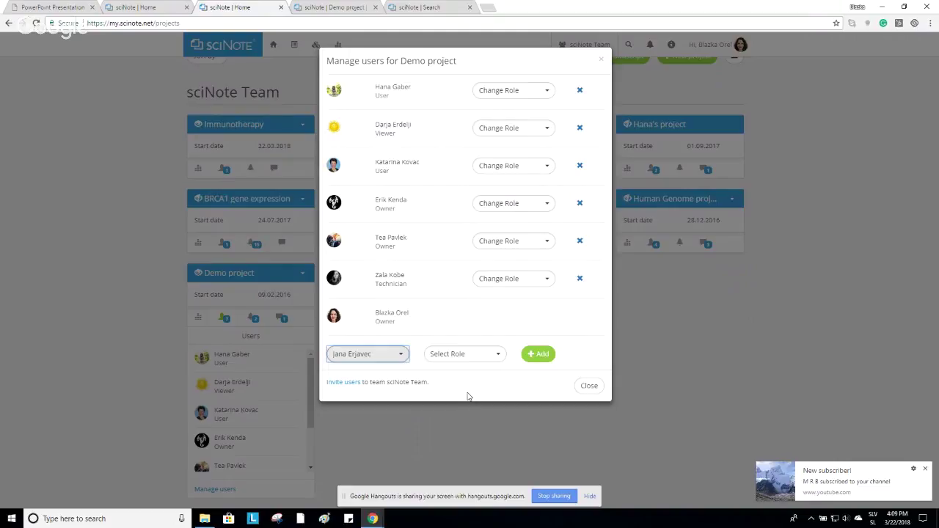
{"action": "left_click", "coordinate": [502, 359]}
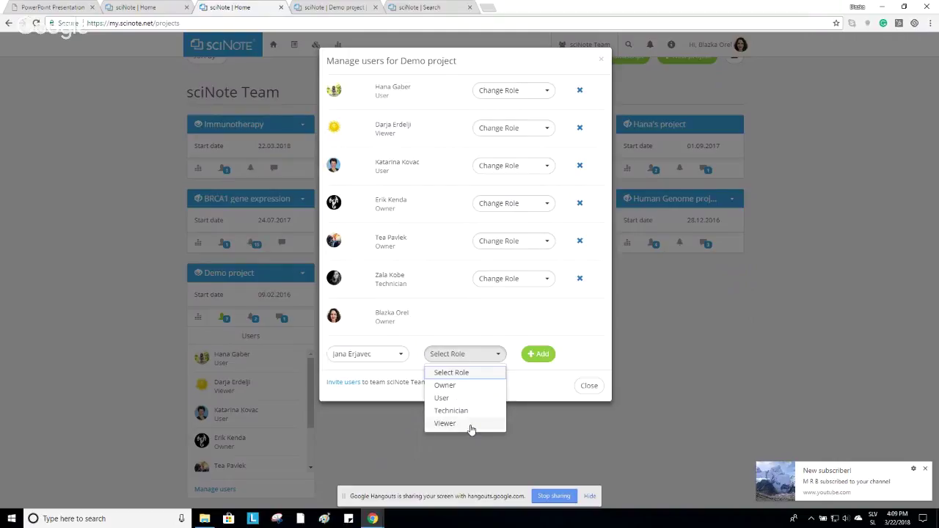
{"action": "left_click", "coordinate": [481, 386]}
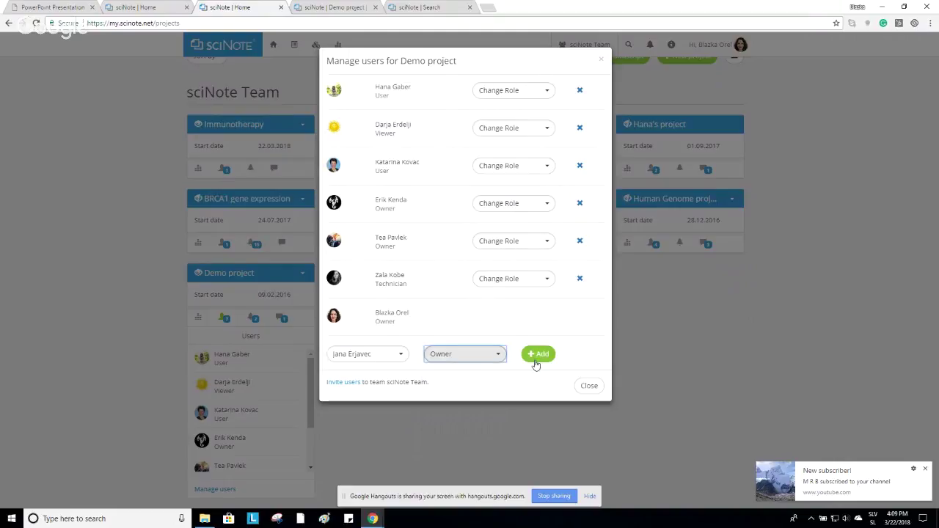
{"action": "left_click", "coordinate": [538, 355]}
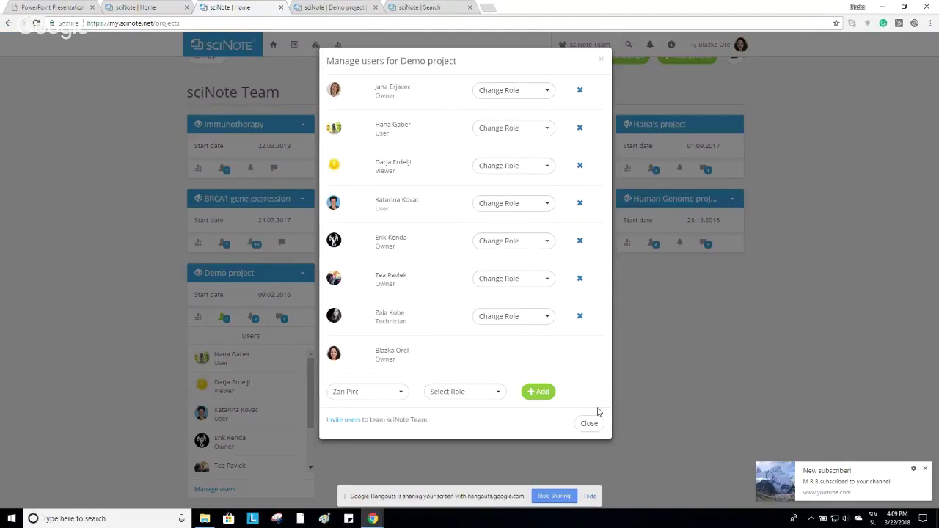
{"action": "left_click", "coordinate": [590, 423]}
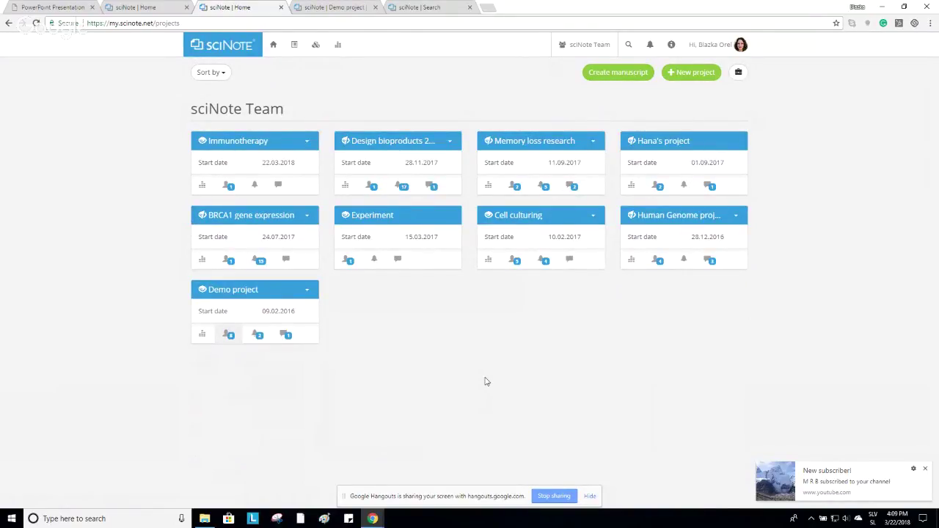
Comment on Demo project mentioning a teammate: 'please prepare a project report'.
{"action": "left_click", "coordinate": [286, 335]}
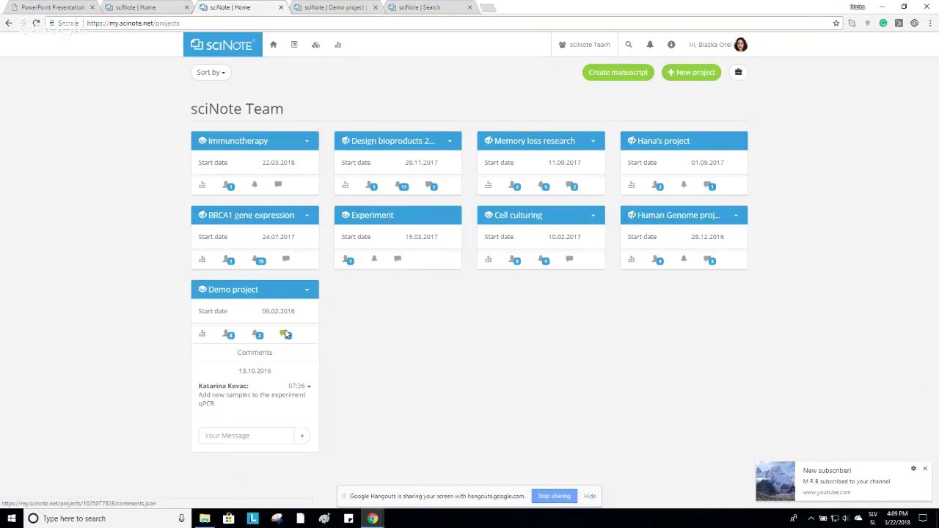
{"action": "left_click", "coordinate": [268, 435]}
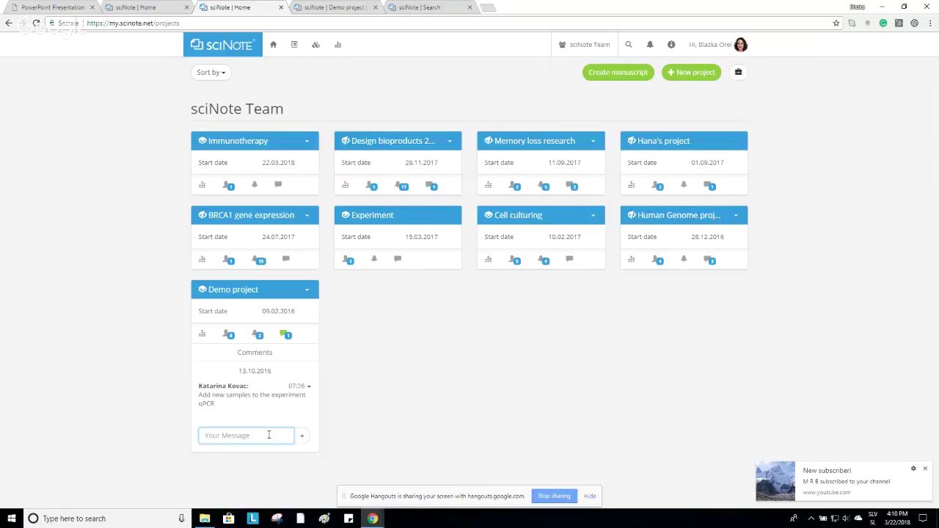
{"action": "type", "text": "@"}
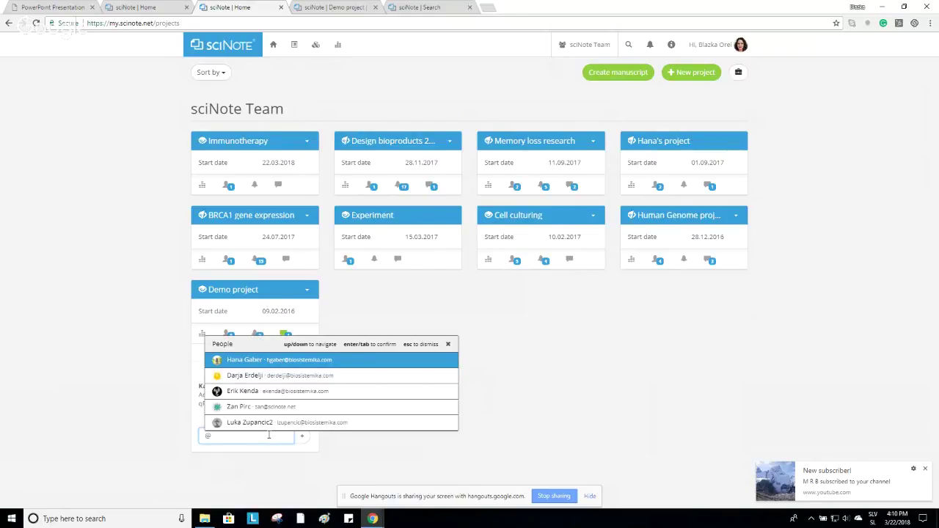
{"action": "left_click", "coordinate": [259, 360]}
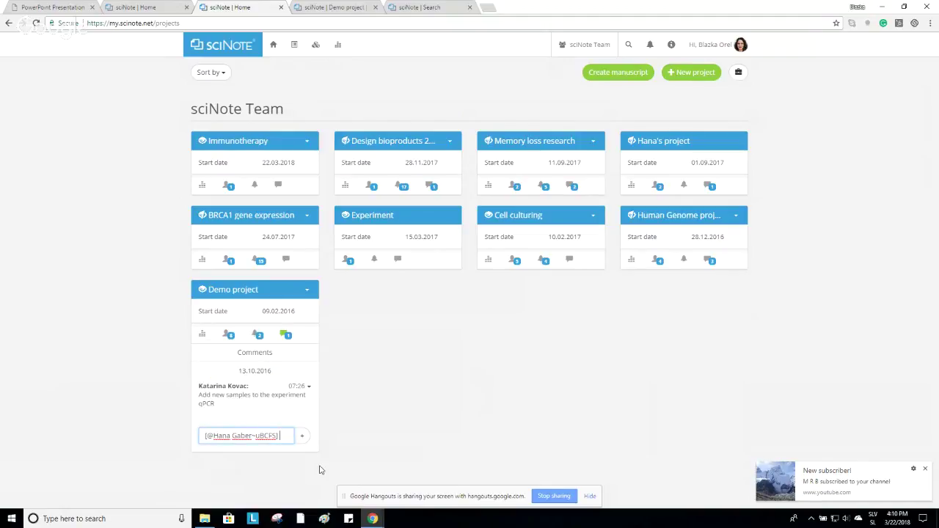
{"action": "type", "text": "plea"}
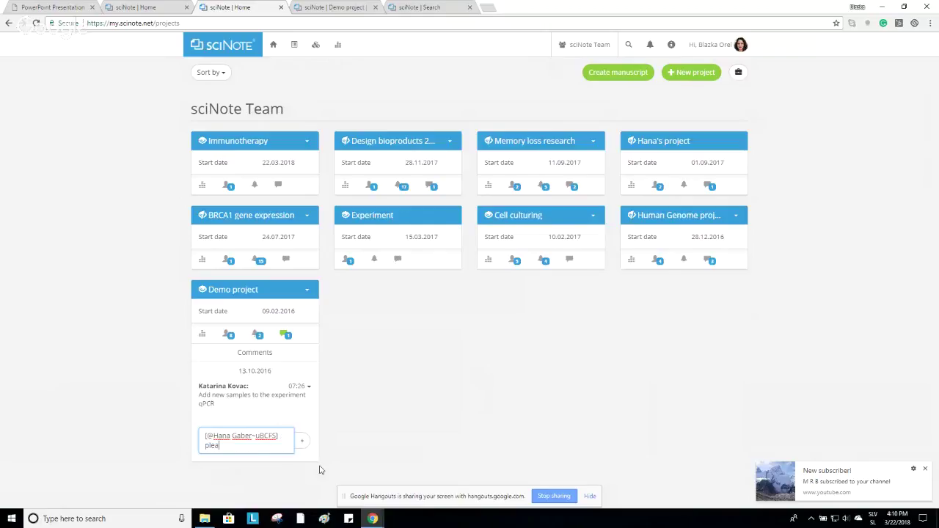
{"action": "type", "text": "se preapre a"}
{"action": "key", "text": "BackSpace"}
{"action": "key", "text": "BackSpace"}
{"action": "key", "text": "BackSpace"}
{"action": "key", "text": "BackSpace"}
{"action": "key", "text": "BackSpace"}
{"action": "key", "text": "BackSpace"}
{"action": "key", "text": "BackSpace"}
{"action": "type", "text": "pare a project report"}
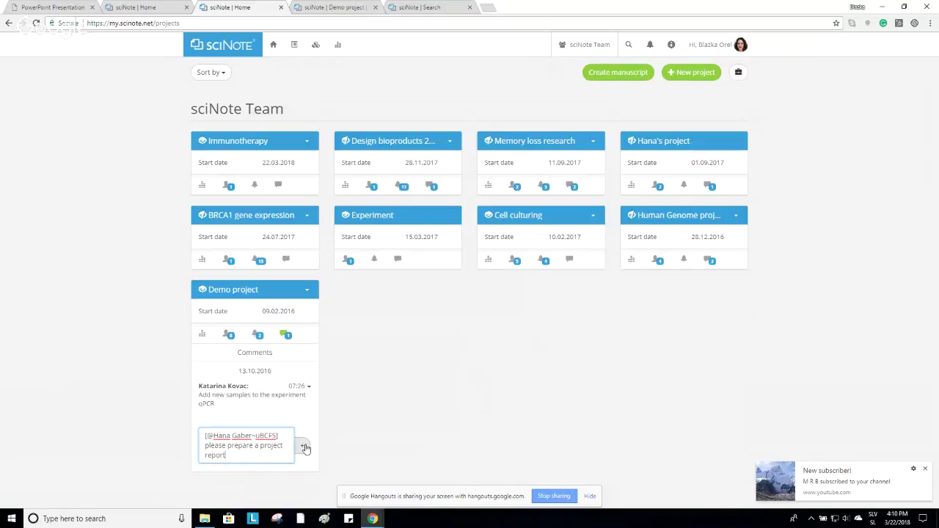
{"action": "left_click", "coordinate": [302, 446]}
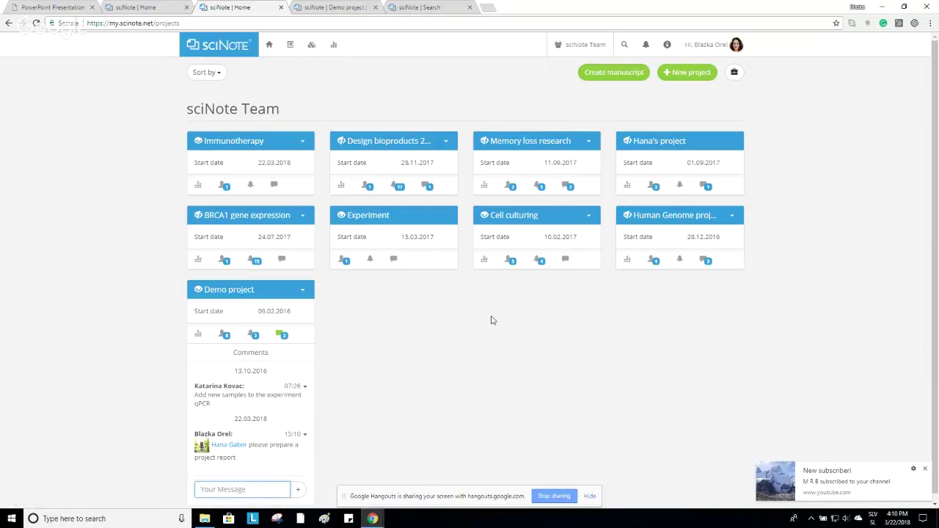
{"action": "left_click", "coordinate": [279, 336]}
Open Demo project to view its Protein spectrometry and qPCR experiments.
{"action": "left_click", "coordinate": [245, 292]}
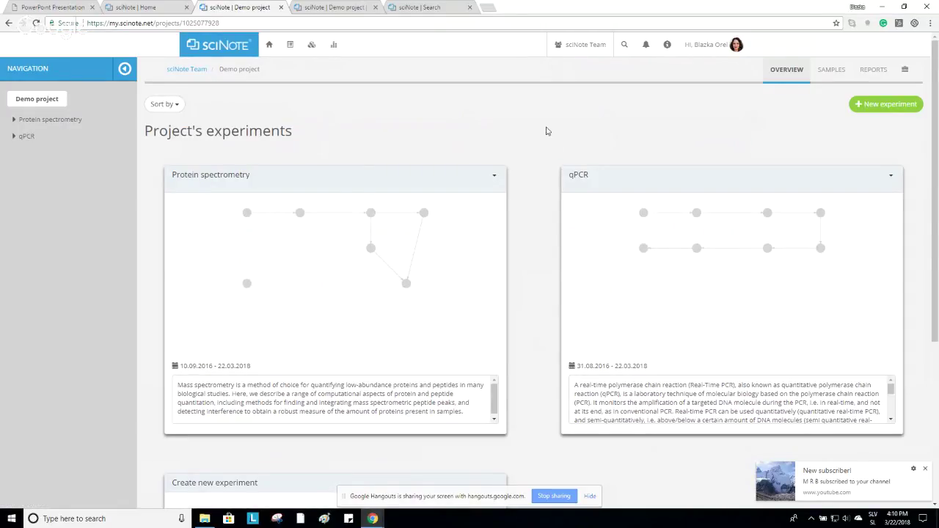
{"action": "scroll", "coordinate": [528, 185], "scroll_direction": "down", "scroll_amount": 3}
{"action": "scroll", "coordinate": [528, 185], "scroll_direction": "up", "scroll_amount": 3}
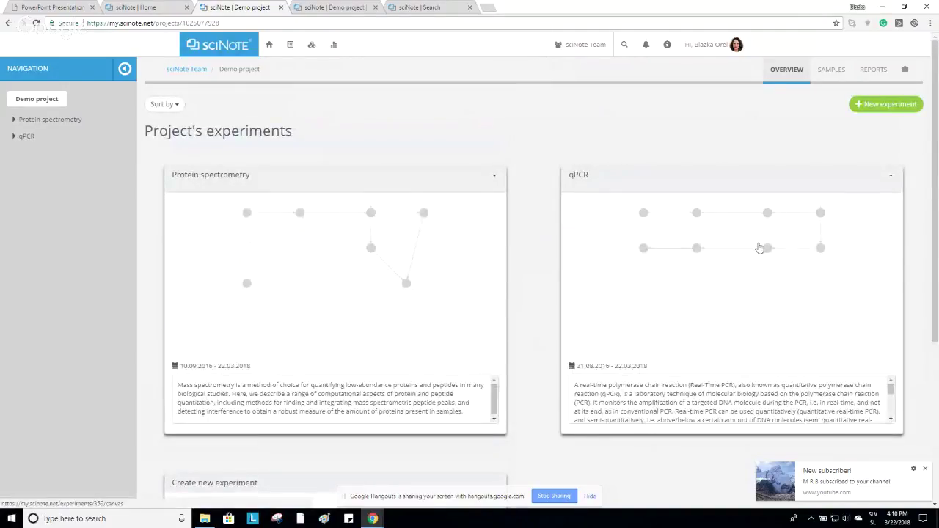
{"action": "left_click", "coordinate": [175, 111]}
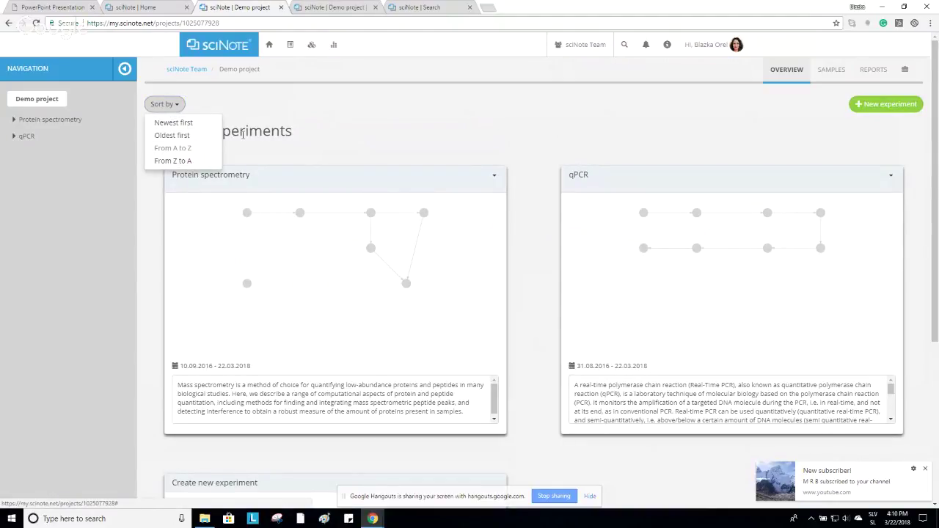
{"action": "left_click", "coordinate": [586, 119]}
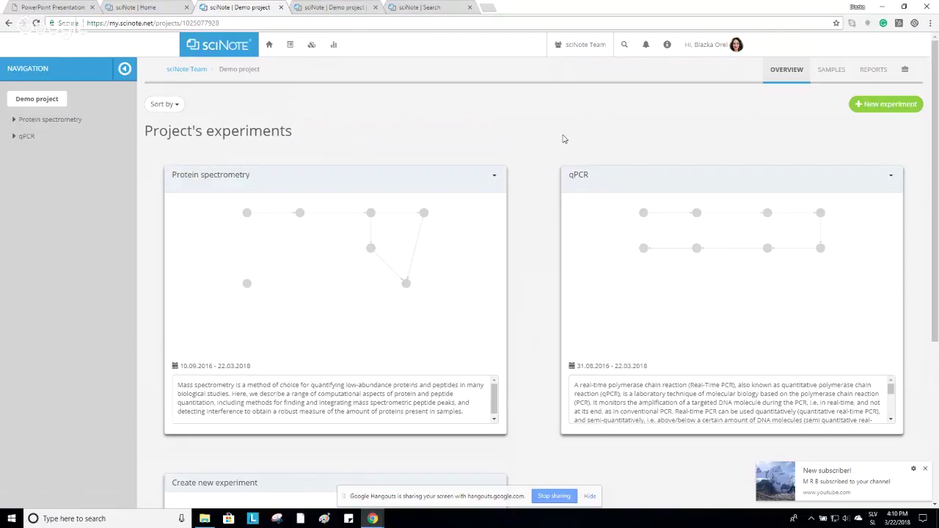
Create the 'DNA cloning' experiment in Demo project with a short description.
{"action": "left_click", "coordinate": [887, 106]}
{"action": "left_click", "coordinate": [429, 101]}
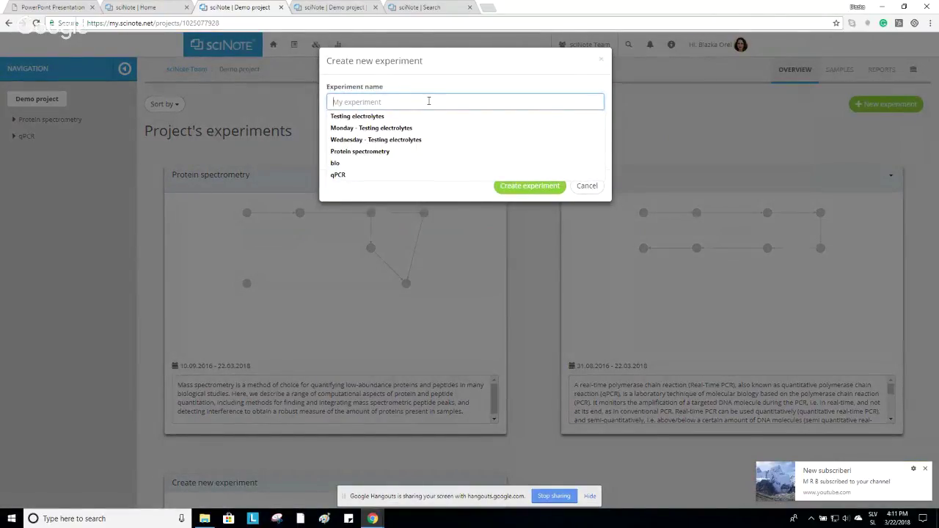
{"action": "type", "text": "DNA cloning"}
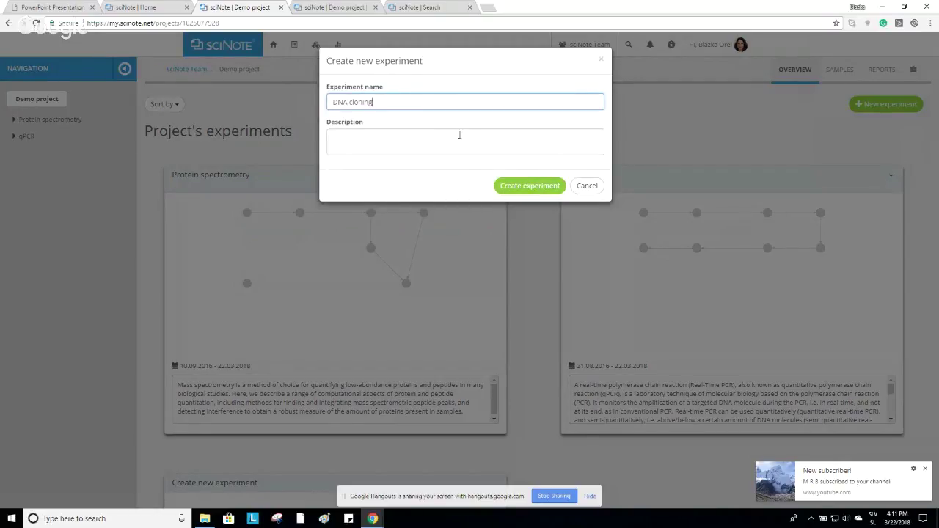
{"action": "left_click", "coordinate": [460, 135]}
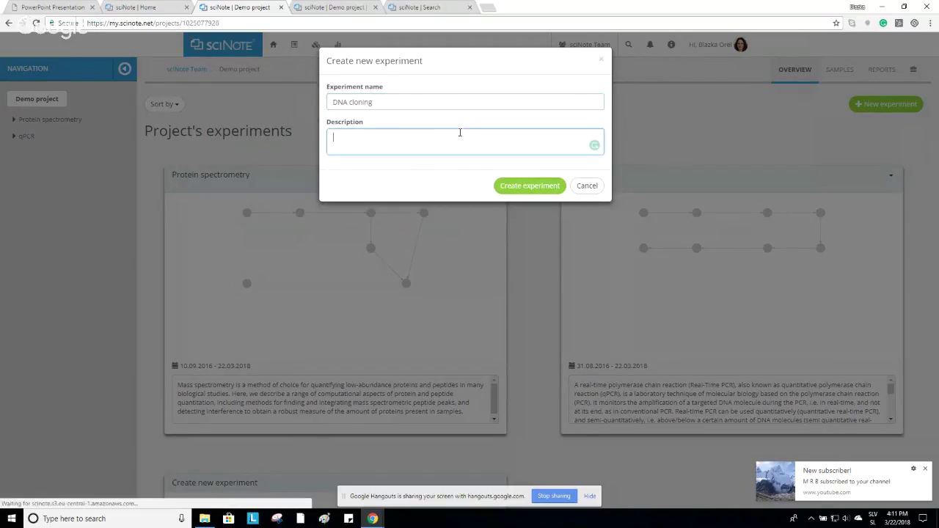
{"action": "type", "text": "text"}
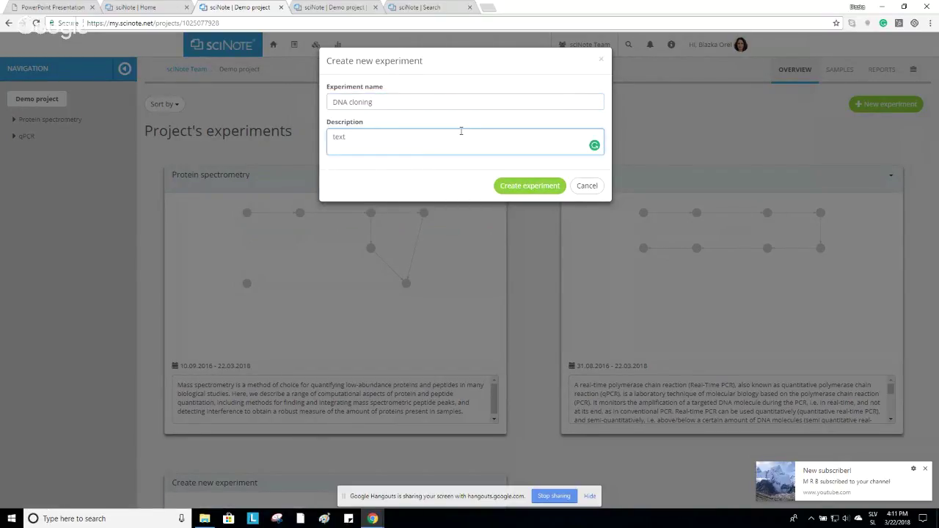
{"action": "left_click", "coordinate": [512, 191]}
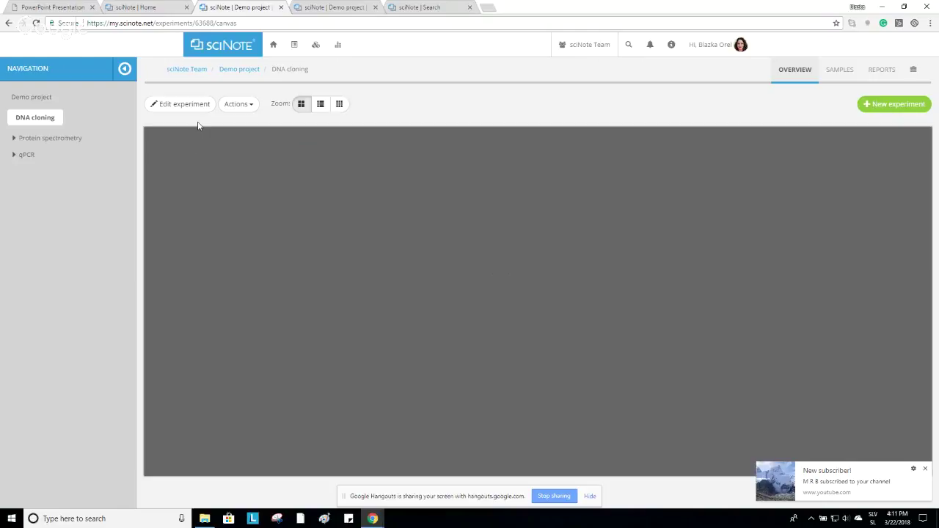
Place tasks Host organism, Cloning vector and rec DNA into the host on the canvas.
{"action": "left_click", "coordinate": [188, 104]}
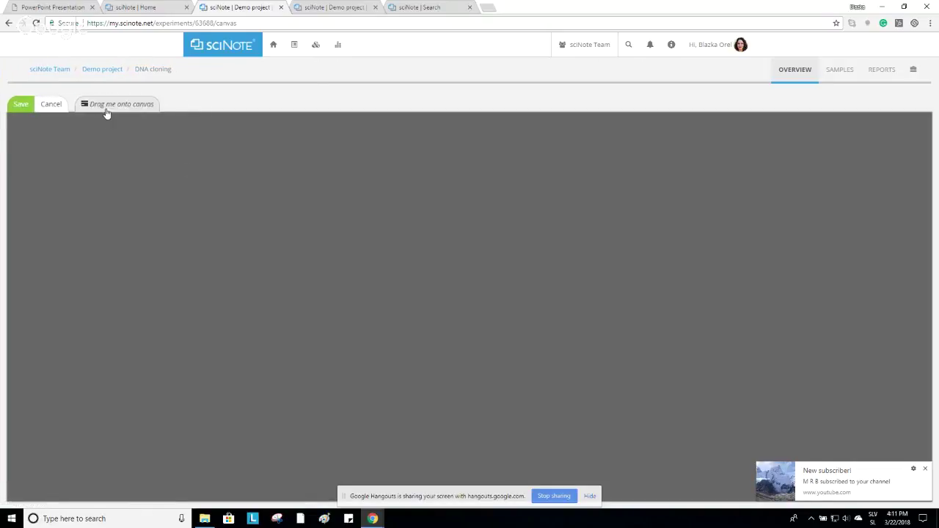
{"action": "left_click_drag", "start_coordinate": [106, 108], "coordinate": [244, 232]}
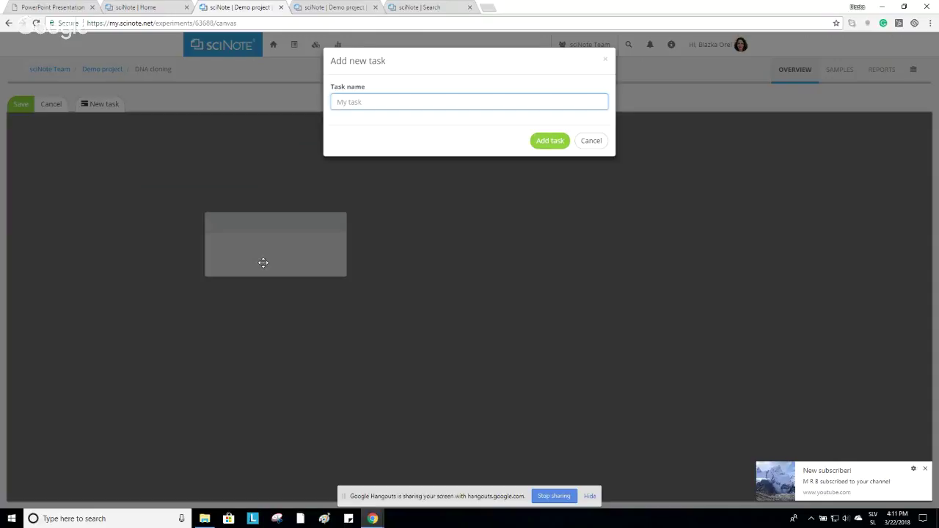
{"action": "type", "text": "Host organism"}
{"action": "left_click", "coordinate": [549, 141]}
{"action": "left_click_drag", "start_coordinate": [94, 108], "coordinate": [399, 227]}
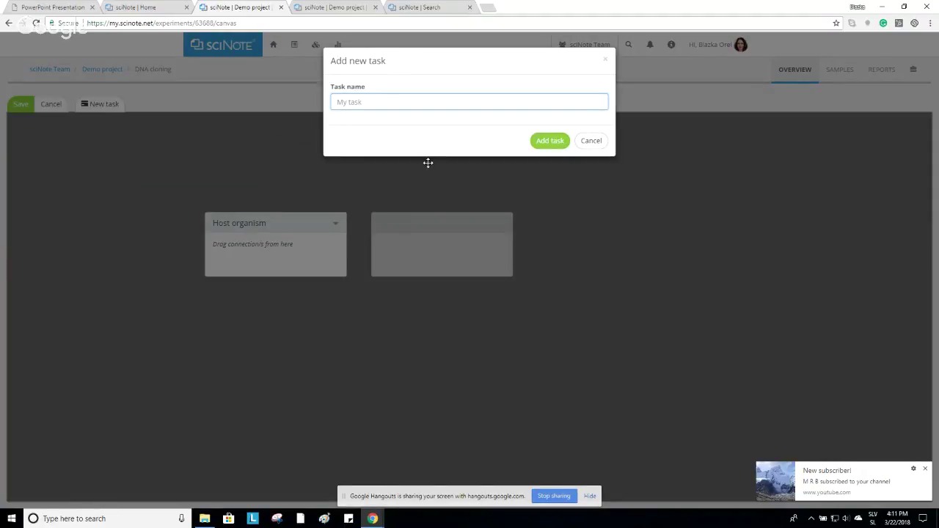
{"action": "type", "text": "Cloning vector"}
{"action": "left_click", "coordinate": [543, 141]}
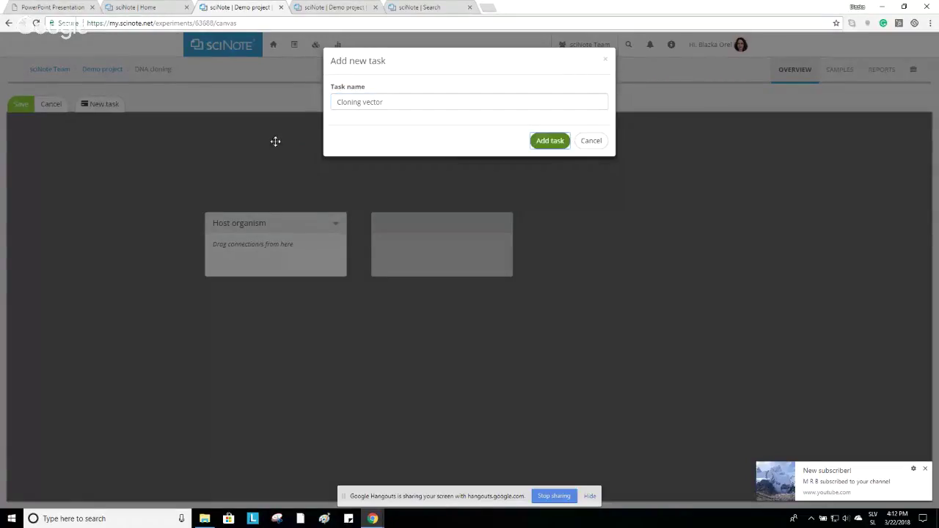
{"action": "left_click", "coordinate": [543, 143]}
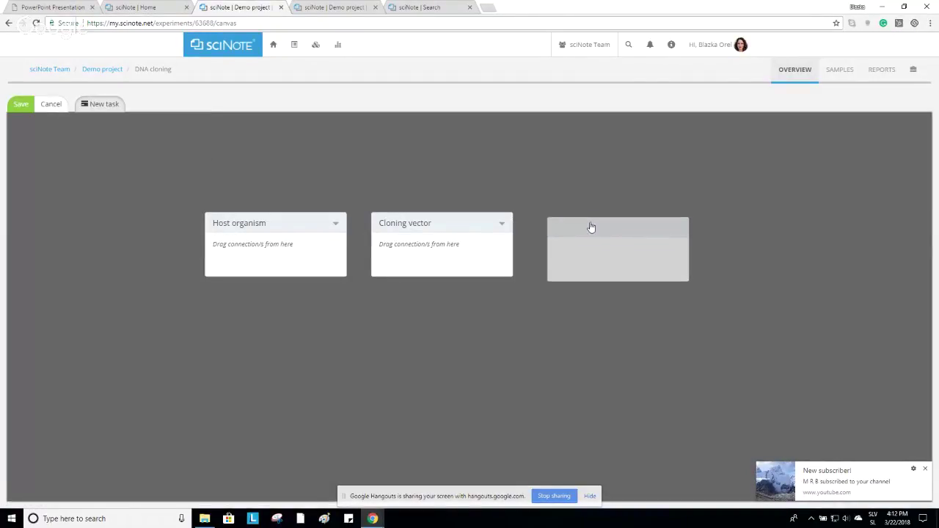
{"action": "left_click", "coordinate": [587, 224]}
{"action": "type", "text": "rec DNA into the host"}
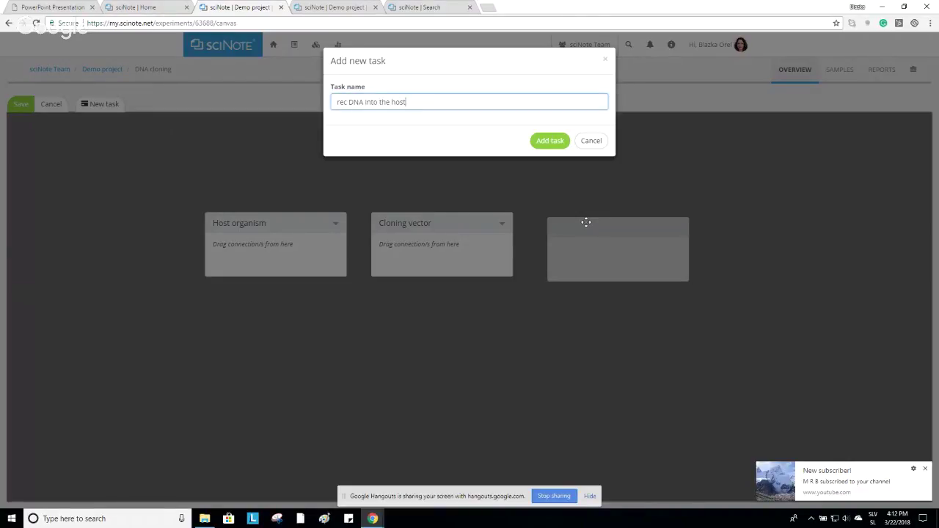
{"action": "left_click", "coordinate": [547, 141]}
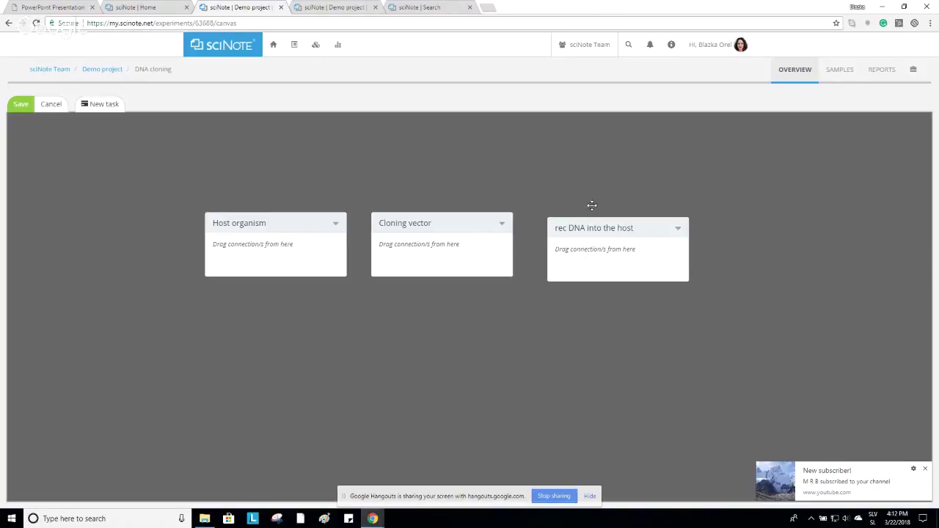
{"action": "mouse_move", "coordinate": [598, 229]}
{"action": "left_mouse_down"}
{"action": "mouse_move", "coordinate": [510, 315]}
{"action": "mouse_move", "coordinate": [304, 339]}
{"action": "mouse_move", "coordinate": [568, 274]}
{"action": "mouse_move", "coordinate": [581, 240]}
{"action": "left_mouse_up"}
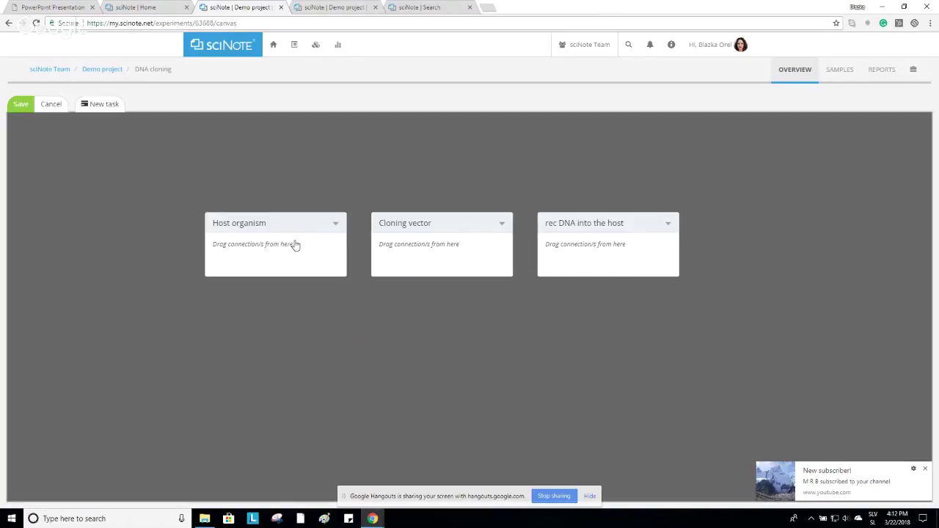
Connect Host organism → Cloning vector → rec DNA into the host and tidy the layout.
{"action": "left_click_drag", "start_coordinate": [315, 251], "coordinate": [411, 245]}
{"action": "left_click_drag", "start_coordinate": [482, 255], "coordinate": [572, 247]}
{"action": "left_click_drag", "start_coordinate": [357, 362], "coordinate": [330, 340]}
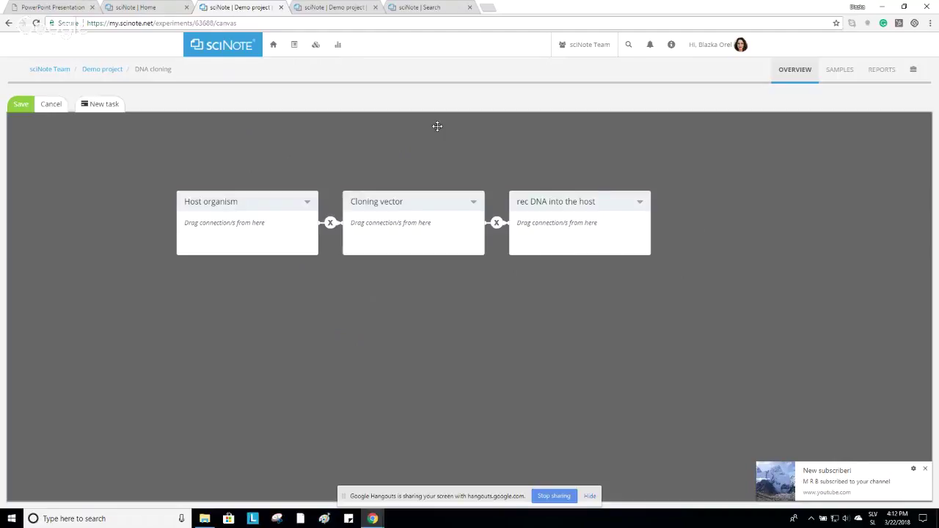
{"action": "left_click_drag", "start_coordinate": [257, 205], "coordinate": [237, 204]}
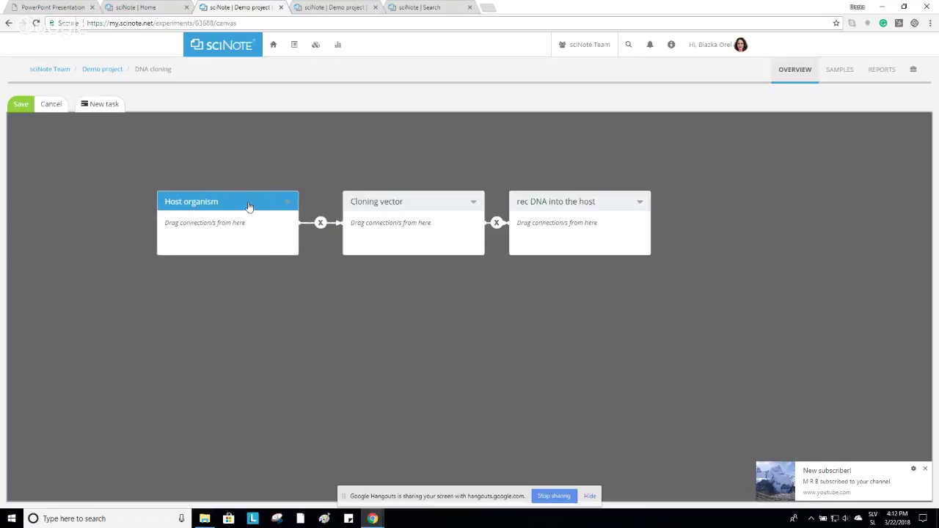
{"action": "left_click_drag", "start_coordinate": [572, 198], "coordinate": [577, 199]}
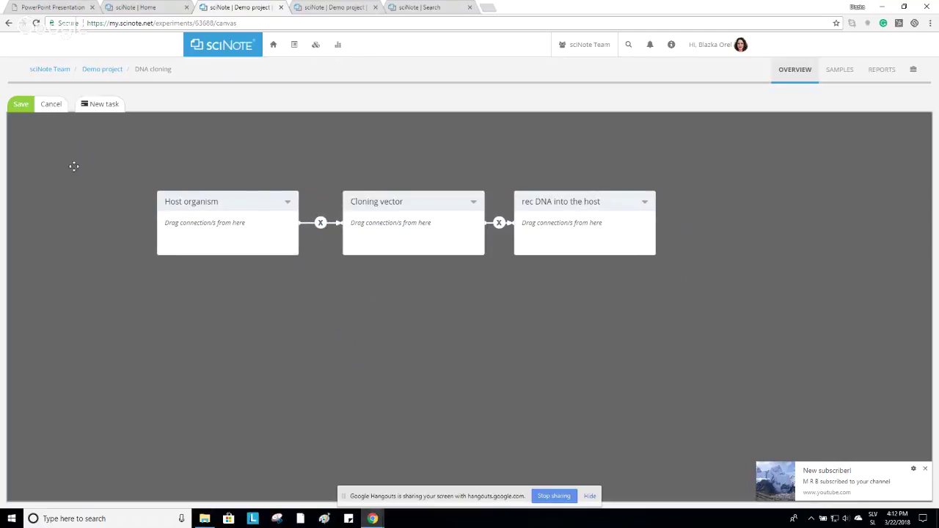
Save the DNA cloning workflow with its three linked tasks.
{"action": "left_click", "coordinate": [20, 104]}
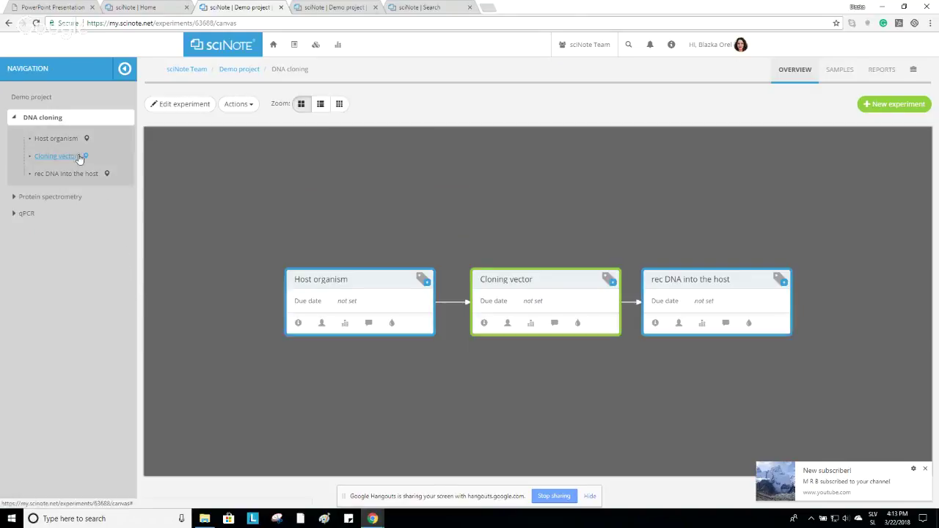
{"action": "left_click", "coordinate": [26, 215]}
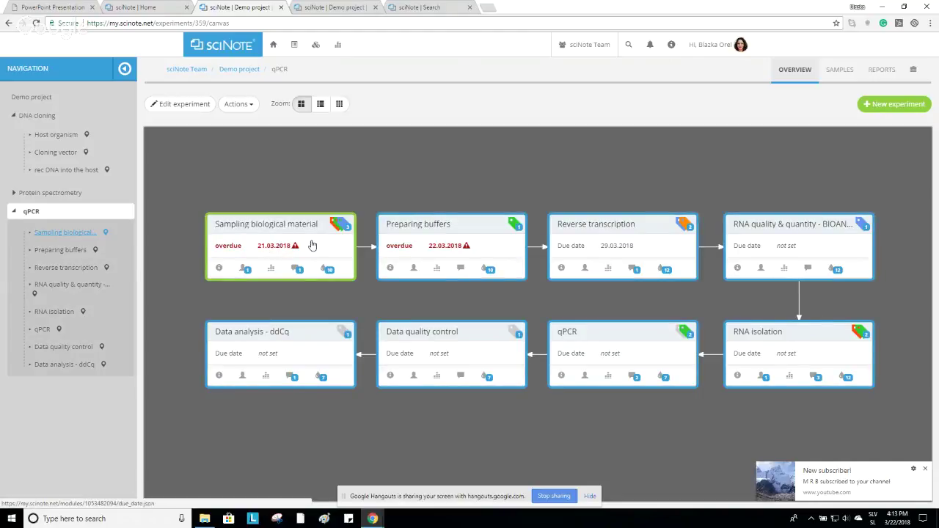
{"action": "left_click", "coordinate": [219, 267]}
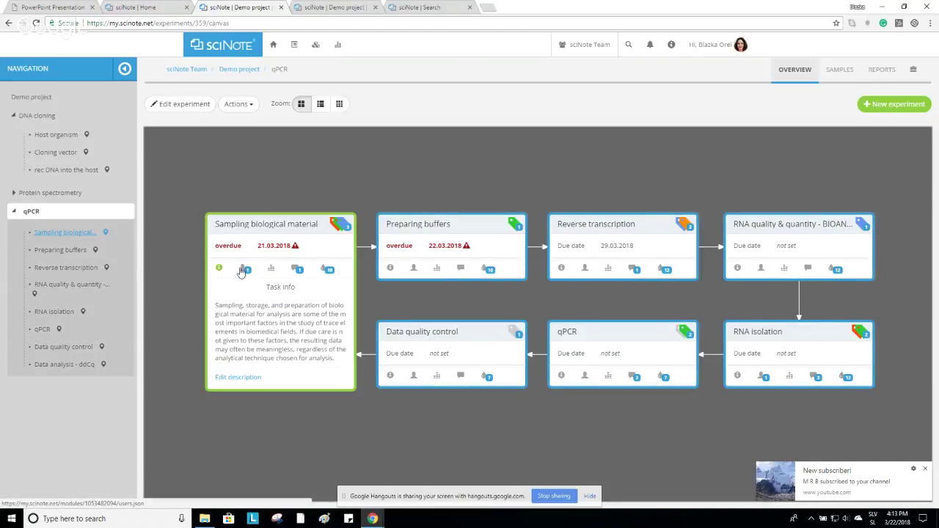
{"action": "left_click", "coordinate": [247, 270]}
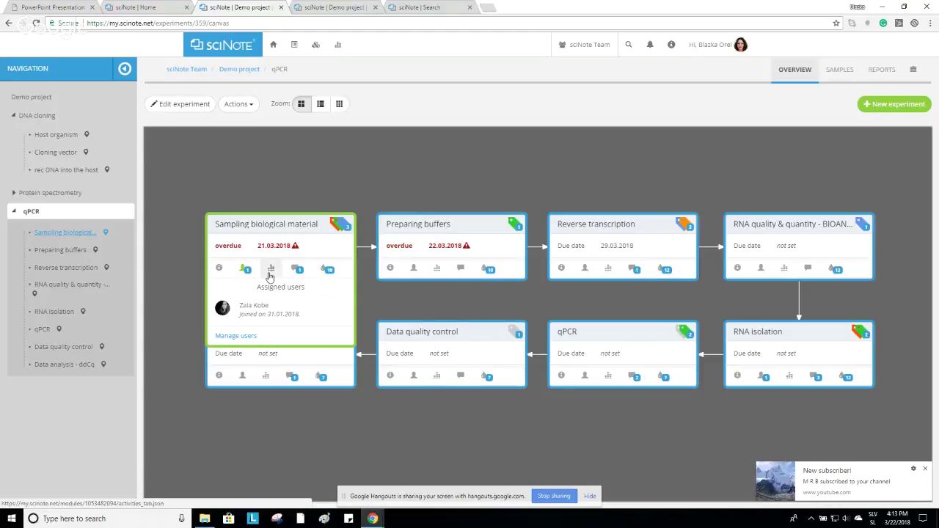
{"action": "left_click", "coordinate": [270, 270]}
{"action": "left_click", "coordinate": [297, 270]}
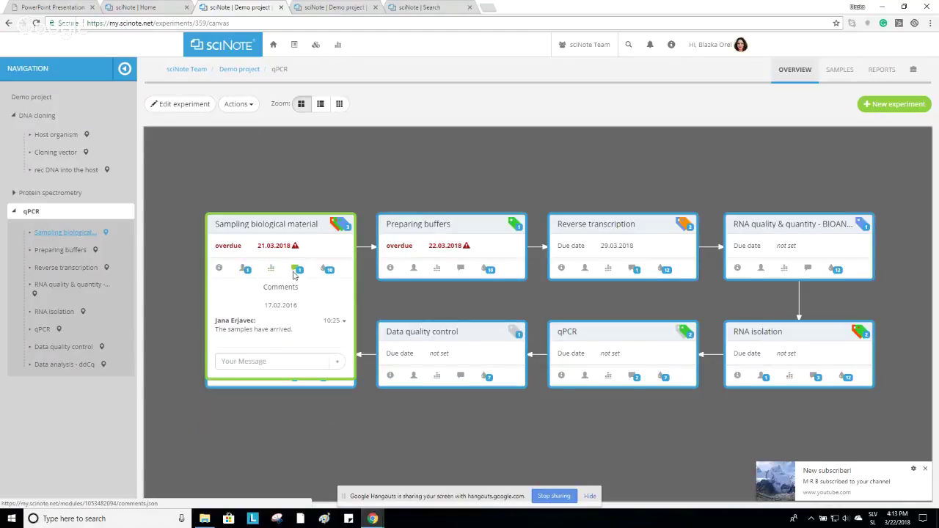
{"action": "left_click", "coordinate": [328, 270]}
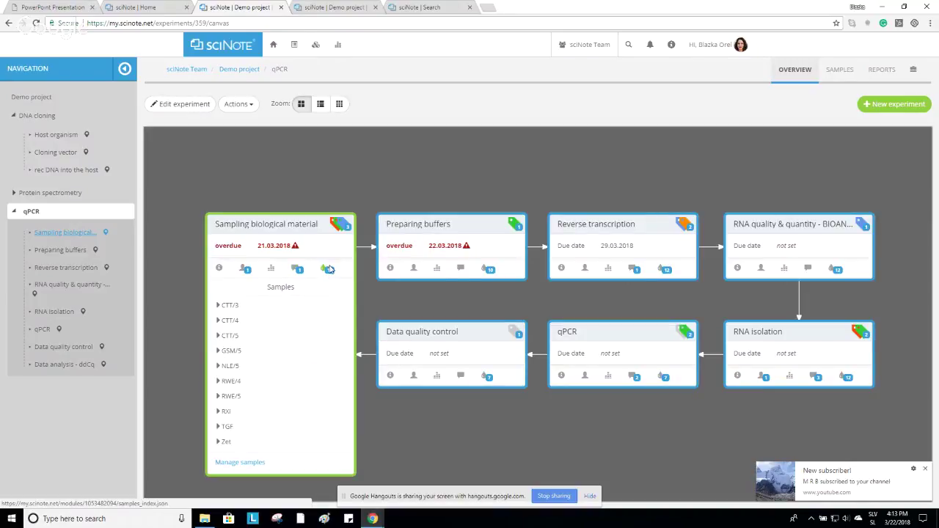
{"action": "left_click", "coordinate": [324, 271]}
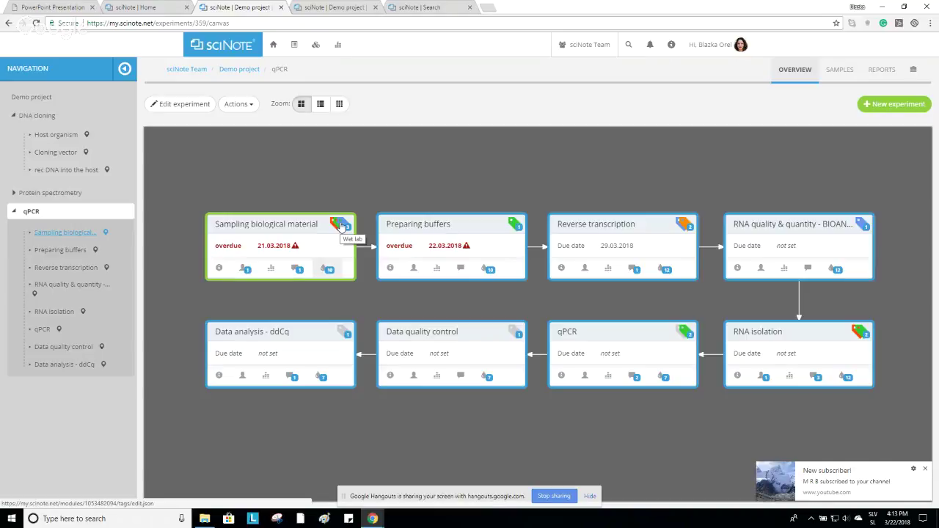
{"action": "left_click", "coordinate": [341, 226]}
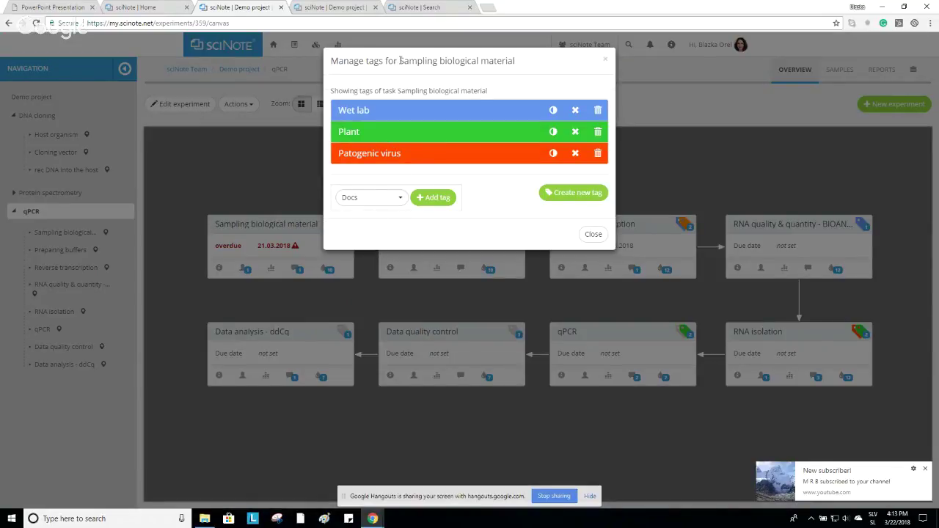
{"action": "left_click_drag", "start_coordinate": [400, 61], "coordinate": [519, 61]}
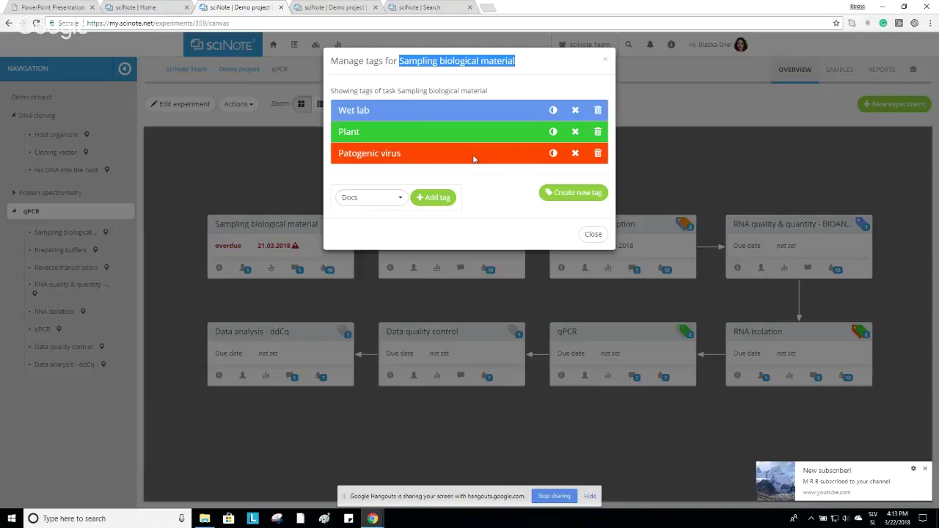
{"action": "left_click", "coordinate": [593, 235]}
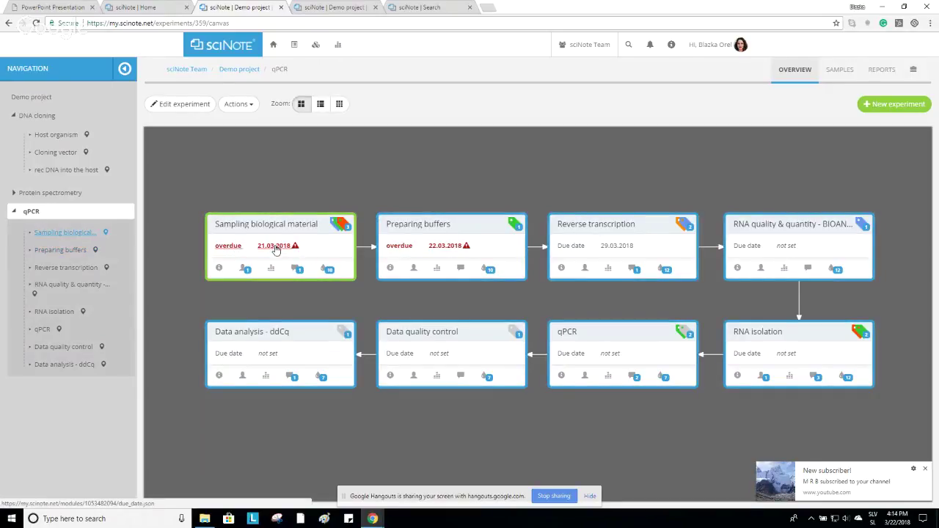
Change the Preparing buffers due date to 22.03.2018 and leave the sampling task's date unchanged.
{"action": "left_click", "coordinate": [276, 248]}
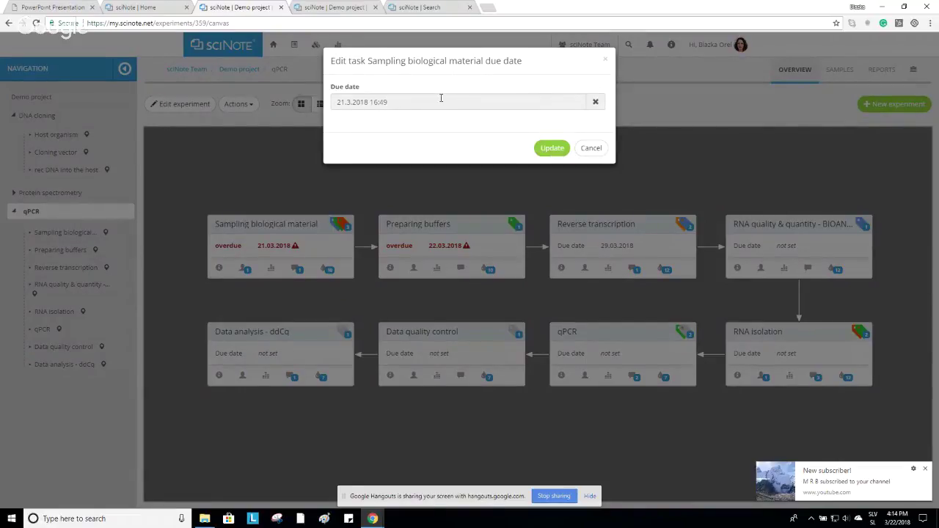
{"action": "left_click", "coordinate": [591, 148]}
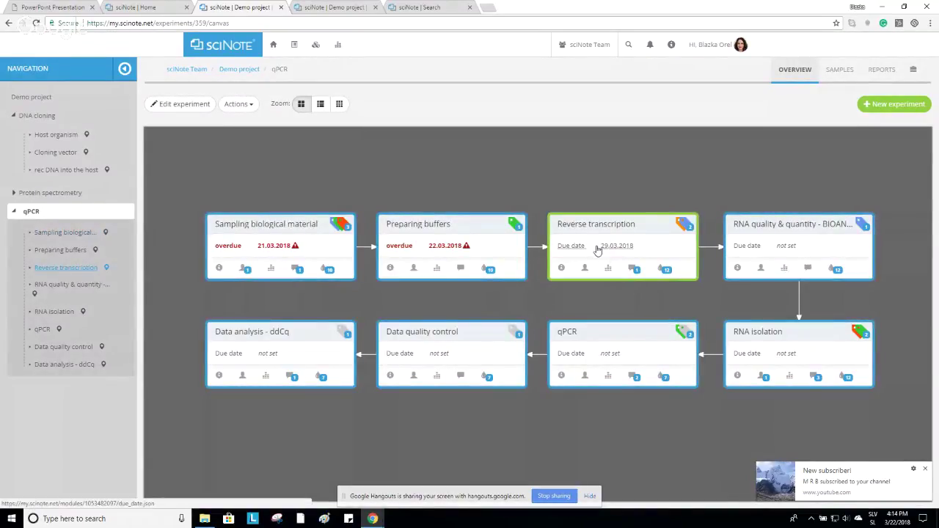
{"action": "left_click", "coordinate": [455, 250]}
{"action": "left_click", "coordinate": [409, 102]}
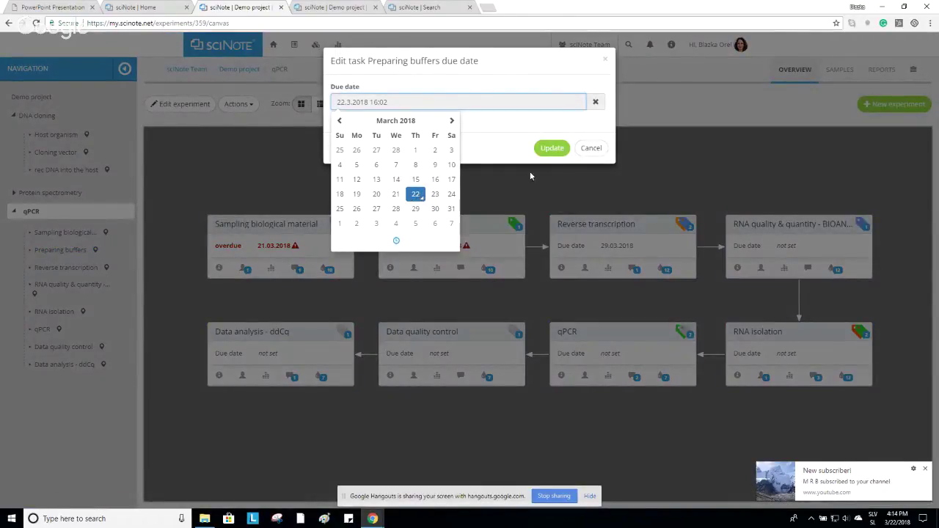
{"action": "left_click", "coordinate": [552, 148]}
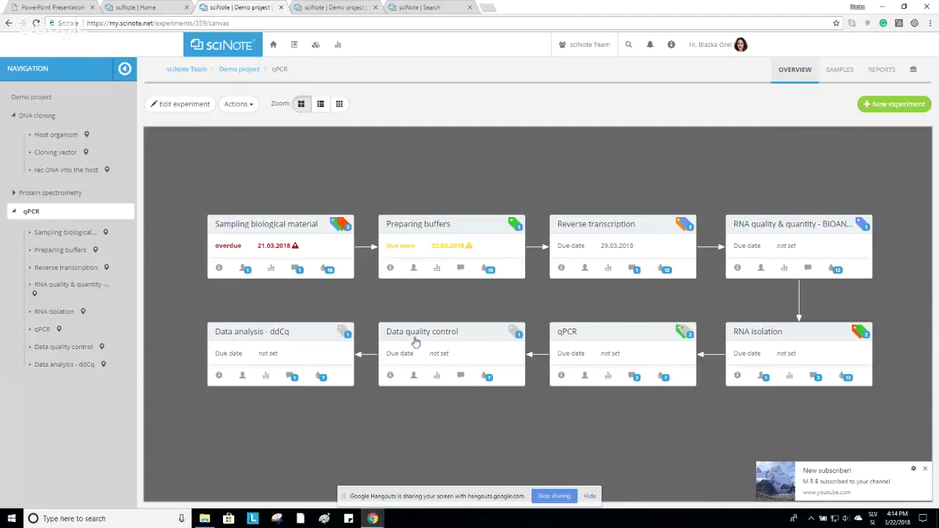
Open the qPCR task's protocol, then collapse and re-expand all its steps.
{"action": "left_click_drag", "start_coordinate": [487, 265], "coordinate": [499, 172]}
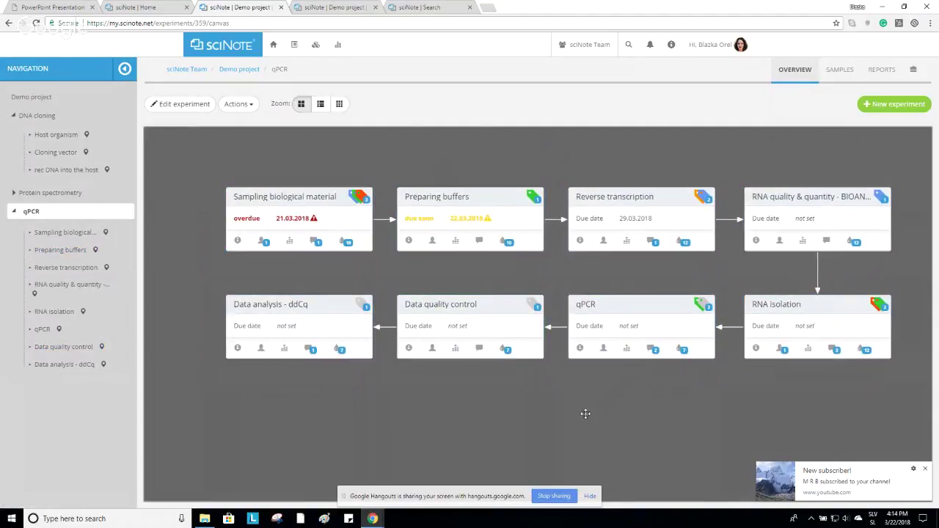
{"action": "left_click", "coordinate": [587, 304]}
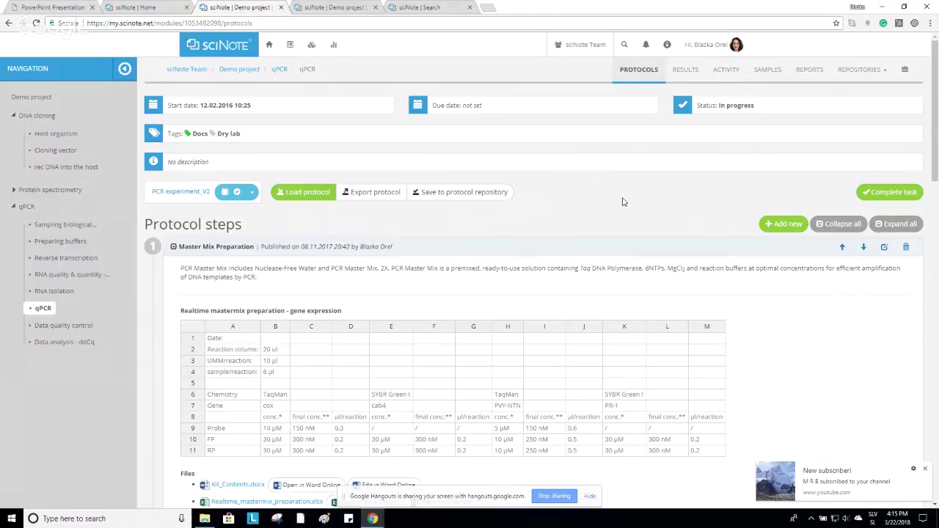
{"action": "left_click", "coordinate": [840, 223]}
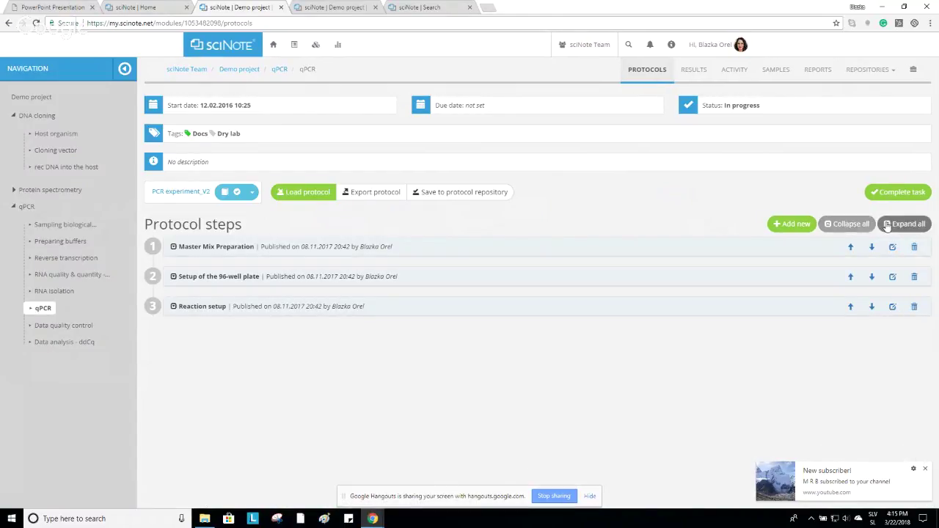
{"action": "left_click", "coordinate": [909, 224]}
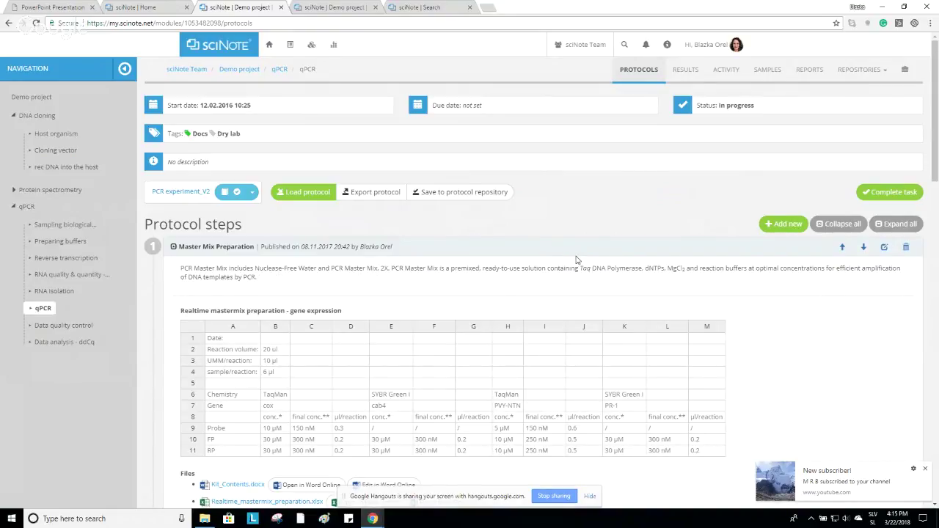
{"action": "scroll", "coordinate": [577, 260], "scroll_direction": "down", "scroll_amount": 1}
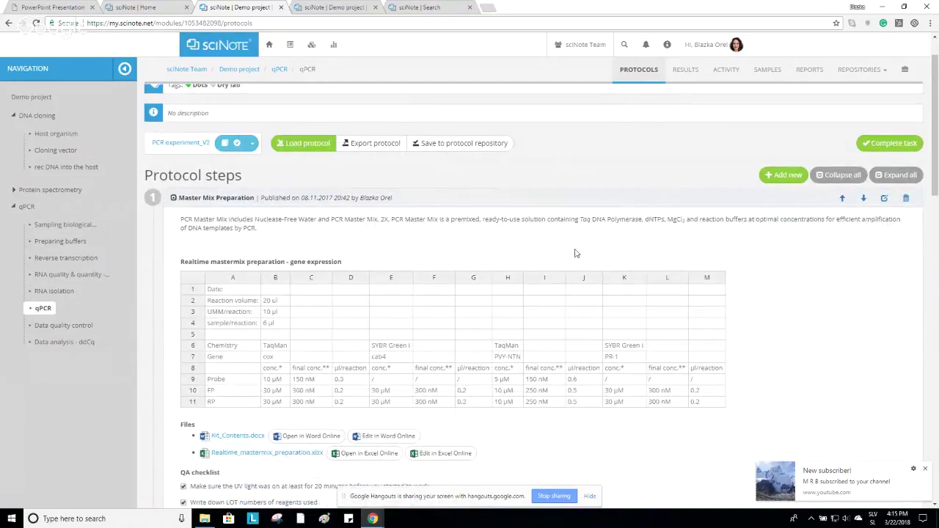
Add a new qPCR protocol step named Analysis.
{"action": "left_click", "coordinate": [783, 176]}
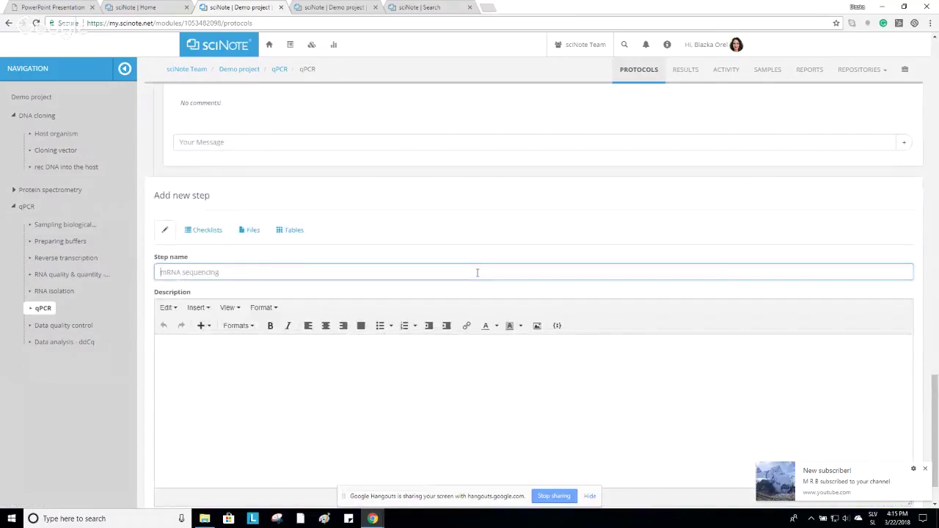
{"action": "left_click", "coordinate": [478, 272]}
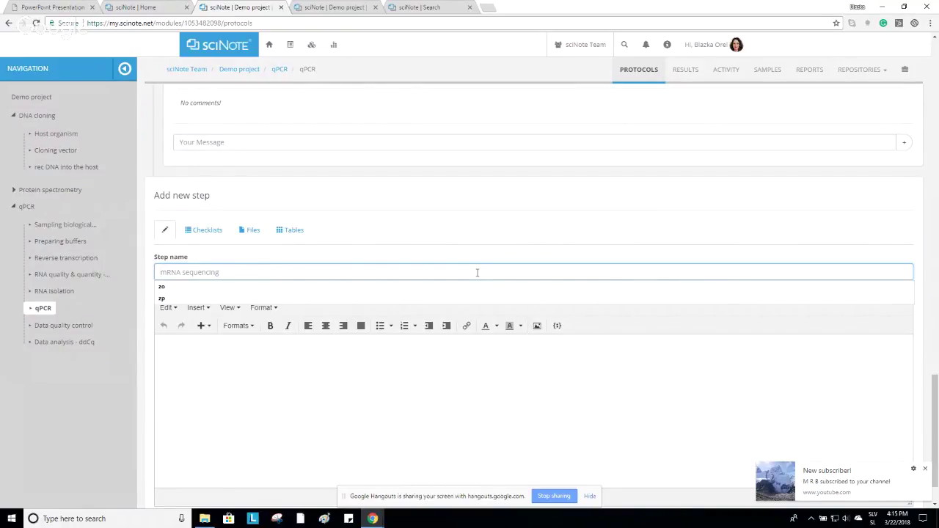
{"action": "type", "text": "Analysis"}
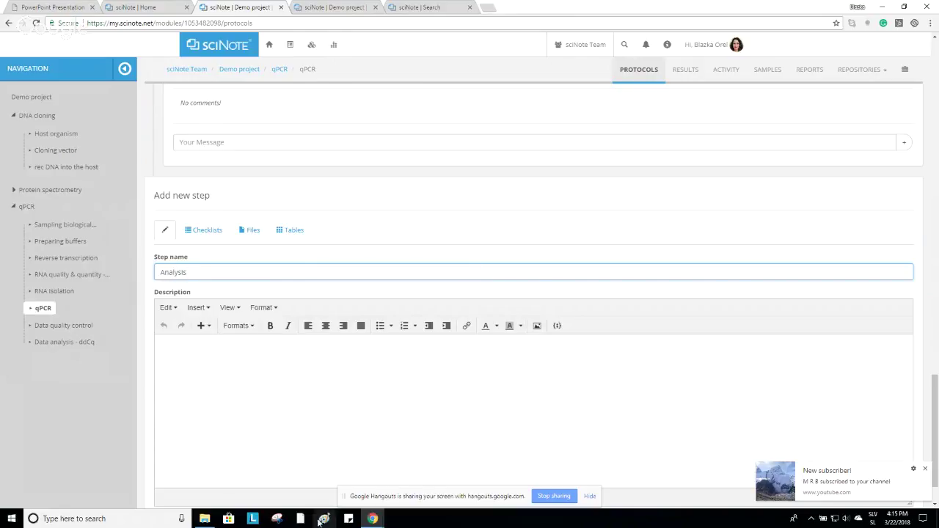
{"action": "left_click", "coordinate": [325, 406]}
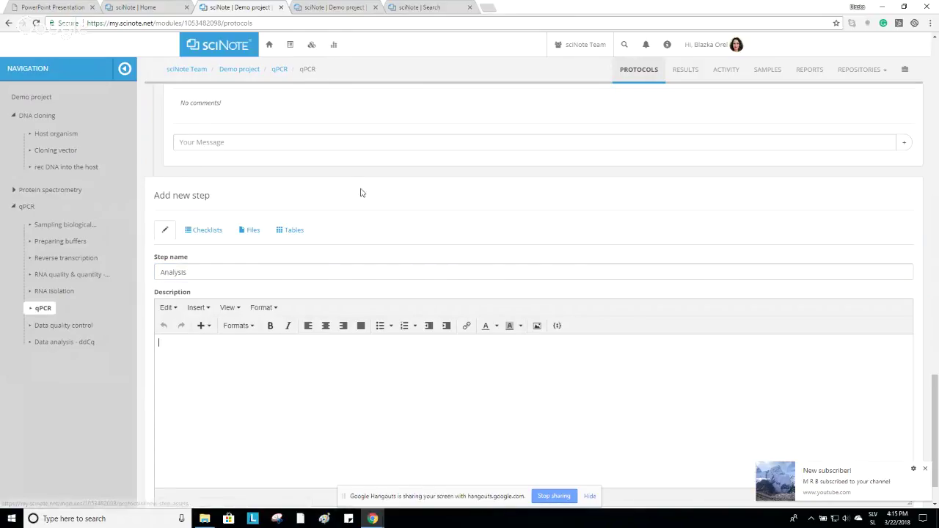
{"action": "scroll", "coordinate": [360, 193], "scroll_direction": "down", "scroll_amount": 1}
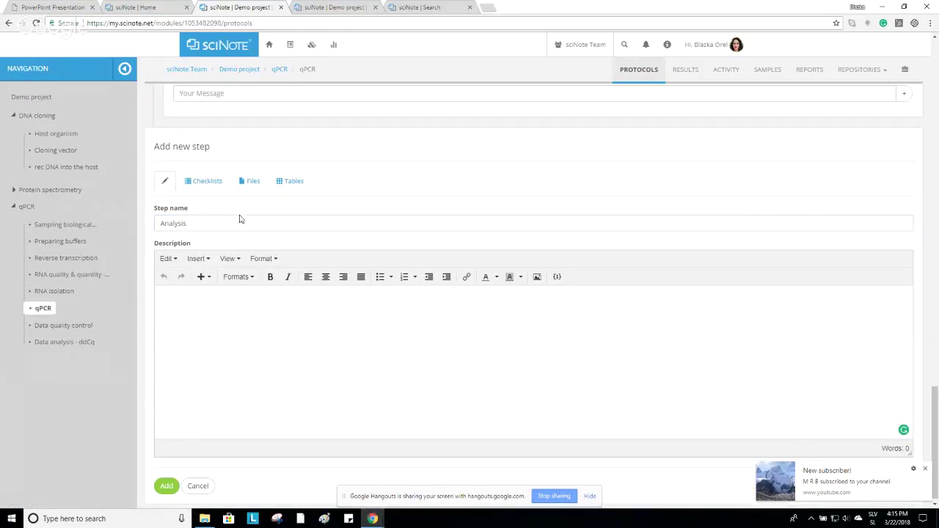
Give the Analysis step a Buffer mix checklist with items 1 and 2.
{"action": "left_click", "coordinate": [213, 183]}
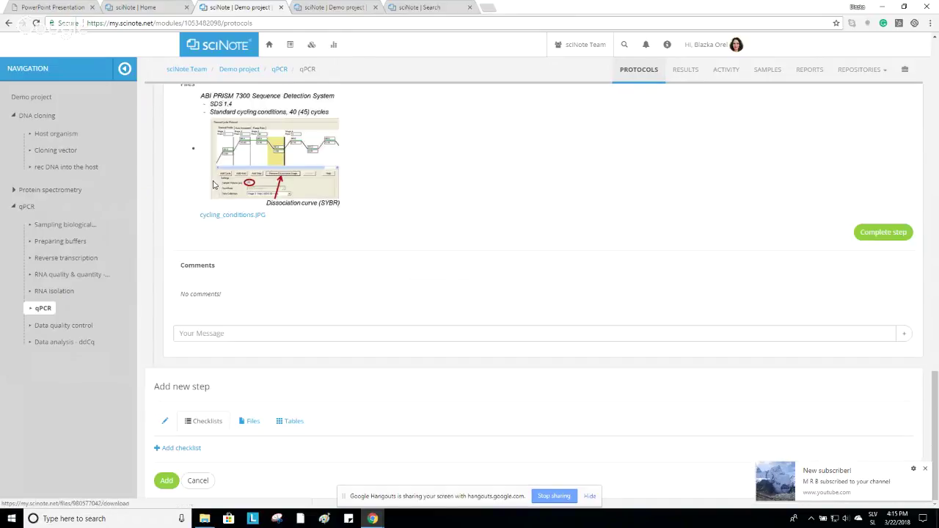
{"action": "left_click", "coordinate": [184, 448]}
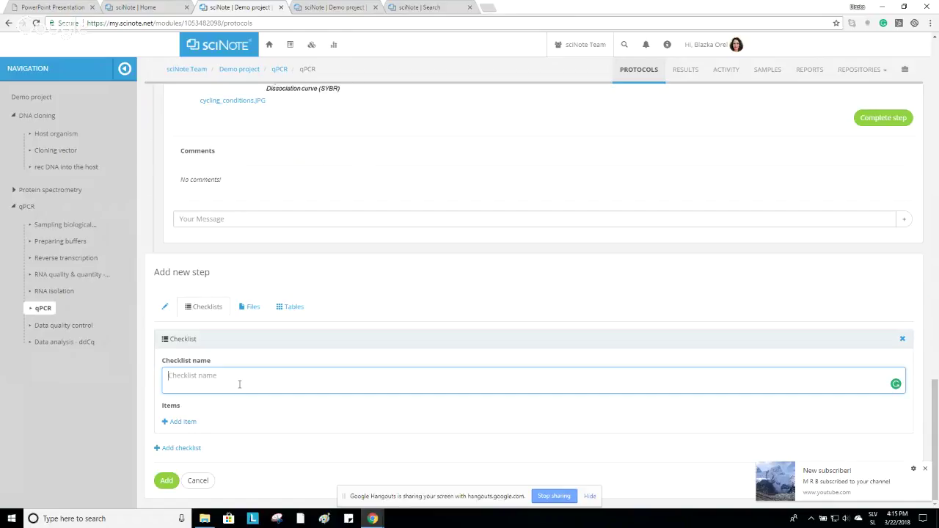
{"action": "type", "text": "Buffer mix"}
{"action": "left_click", "coordinate": [183, 422]}
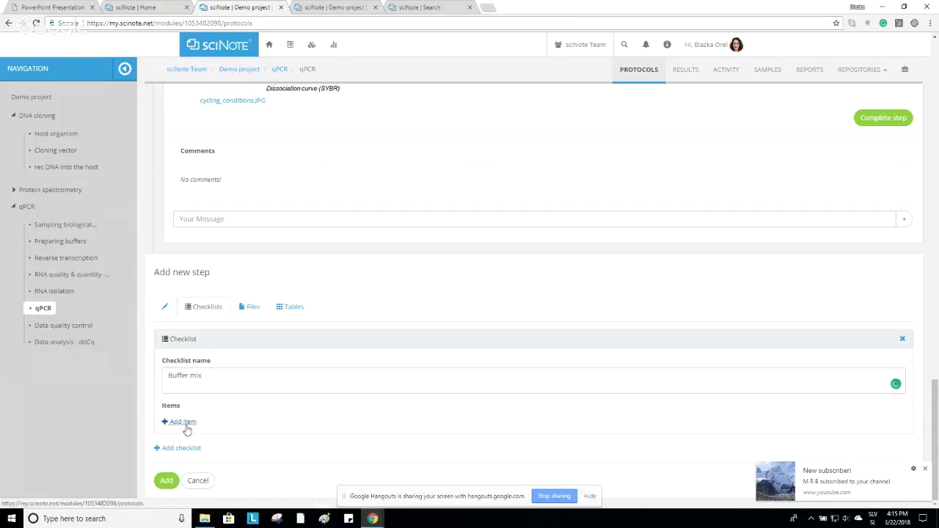
{"action": "left_click", "coordinate": [204, 422]}
{"action": "type", "text": "1"}
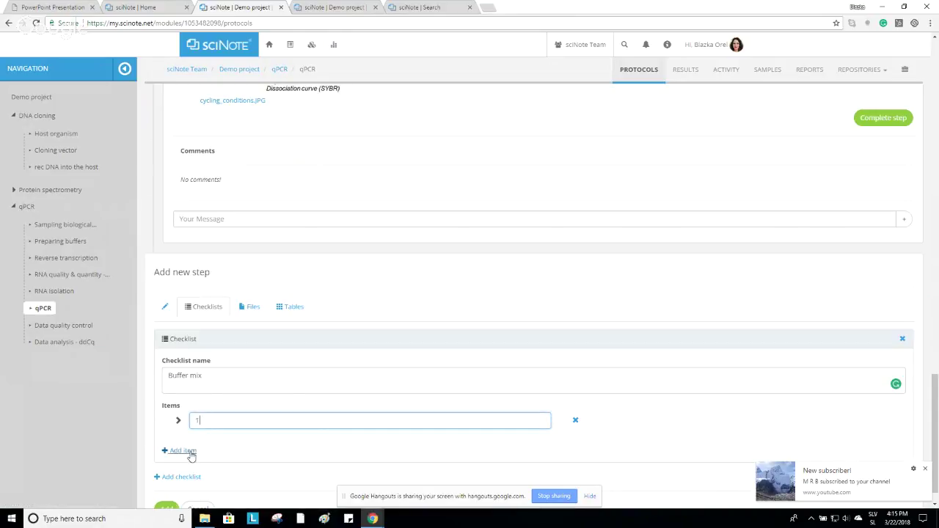
{"action": "left_click", "coordinate": [186, 450]}
{"action": "left_click", "coordinate": [208, 452]}
{"action": "type", "text": "2"}
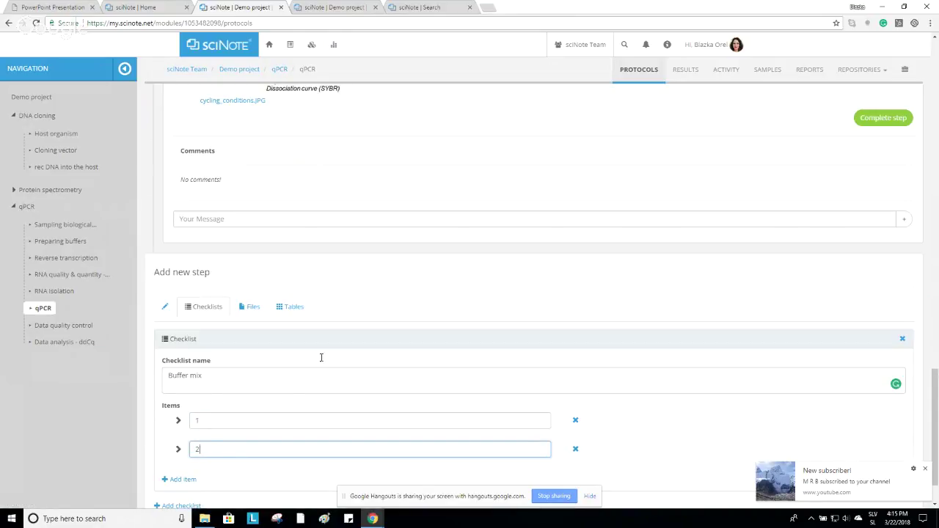
{"action": "left_click", "coordinate": [249, 306]}
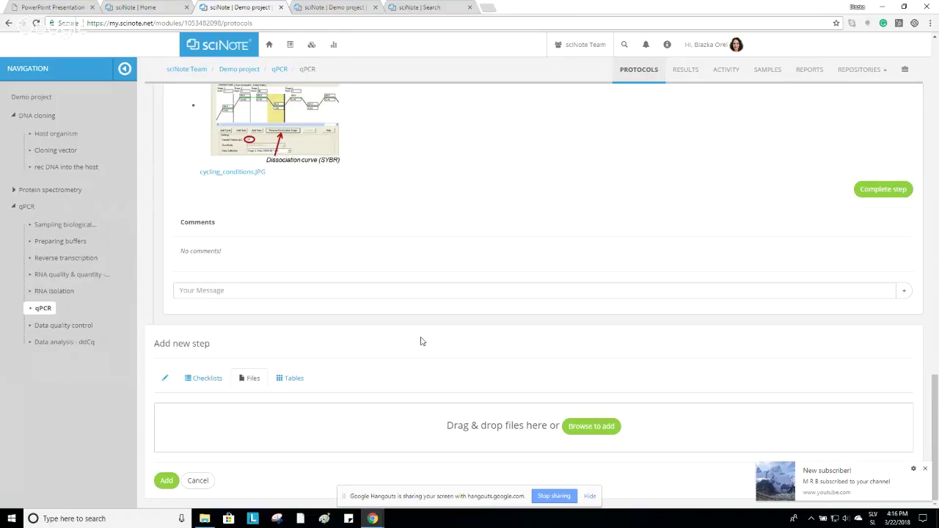
Attach qPCR_Protocol_Guide.pdf and Manuscript Writer Example by sciNote.docx from the Demo files folder.
{"action": "left_click", "coordinate": [206, 519]}
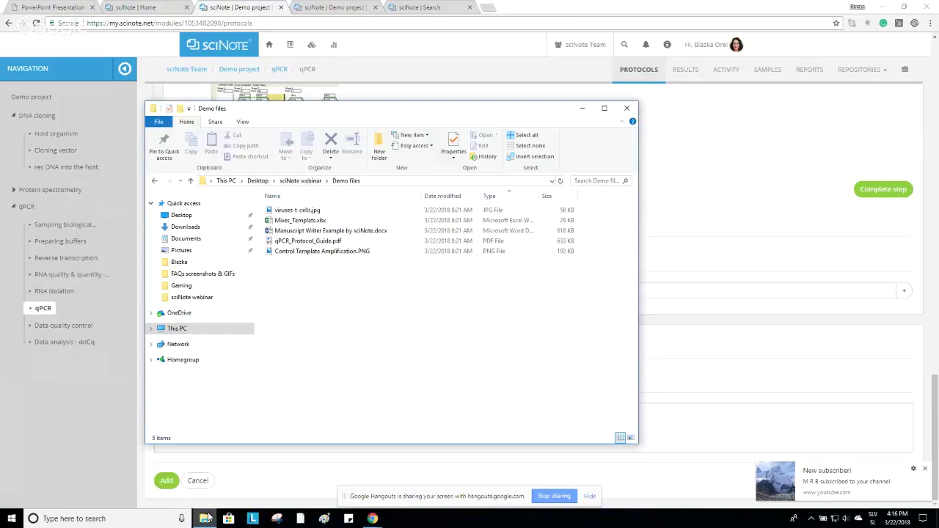
{"action": "left_click", "coordinate": [307, 242]}
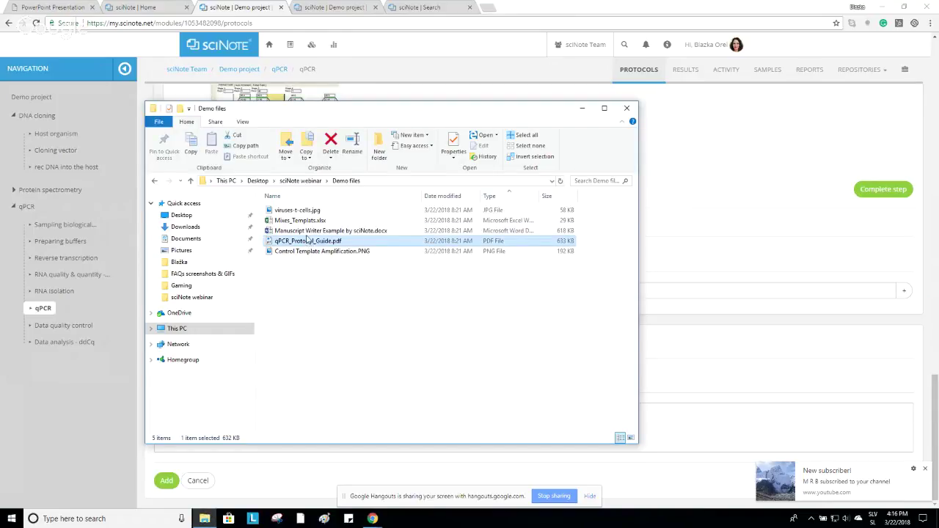
{"action": "left_click", "coordinate": [315, 231], "text": "ctrl"}
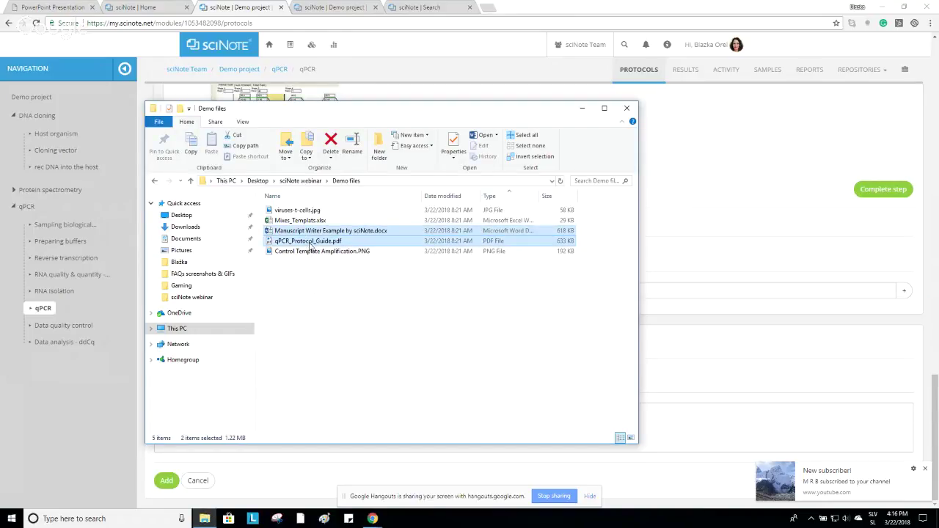
{"action": "left_click_drag", "start_coordinate": [312, 246], "coordinate": [725, 418]}
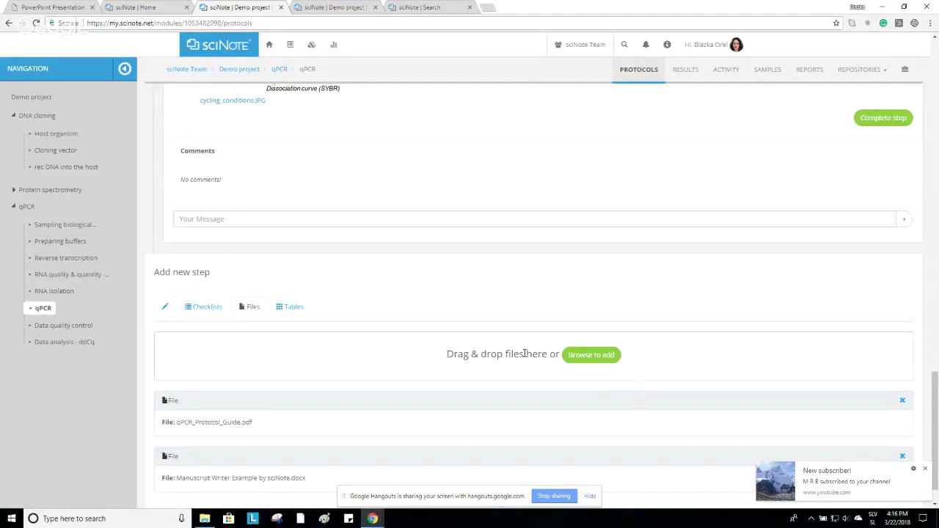
Add a blank table to the Analysis step and save it as protocol step 4.
{"action": "left_click", "coordinate": [295, 307]}
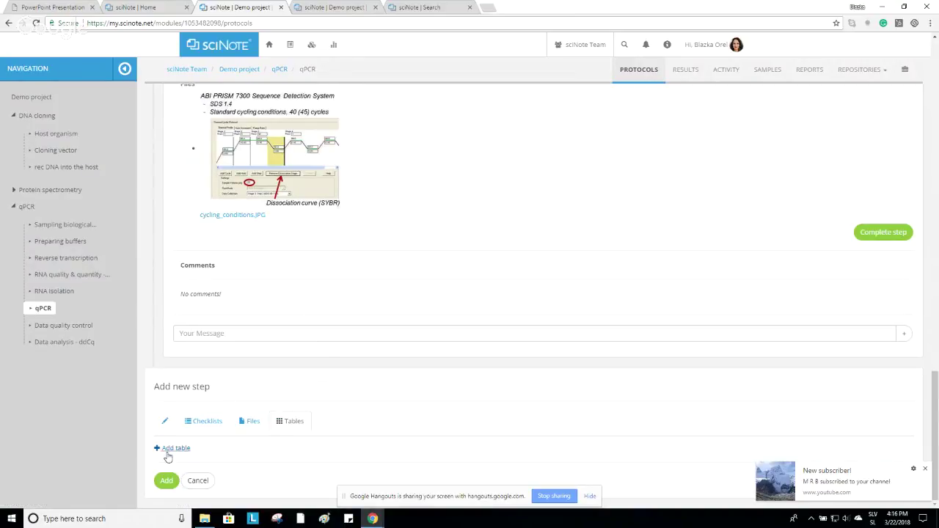
{"action": "left_click", "coordinate": [175, 449]}
{"action": "scroll", "coordinate": [440, 400], "scroll_direction": "down", "scroll_amount": 1}
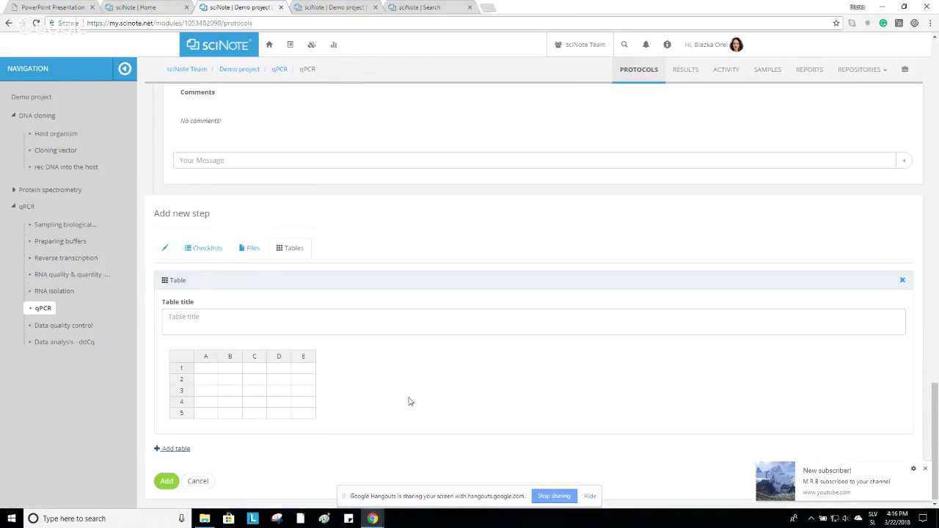
{"action": "left_click", "coordinate": [166, 481]}
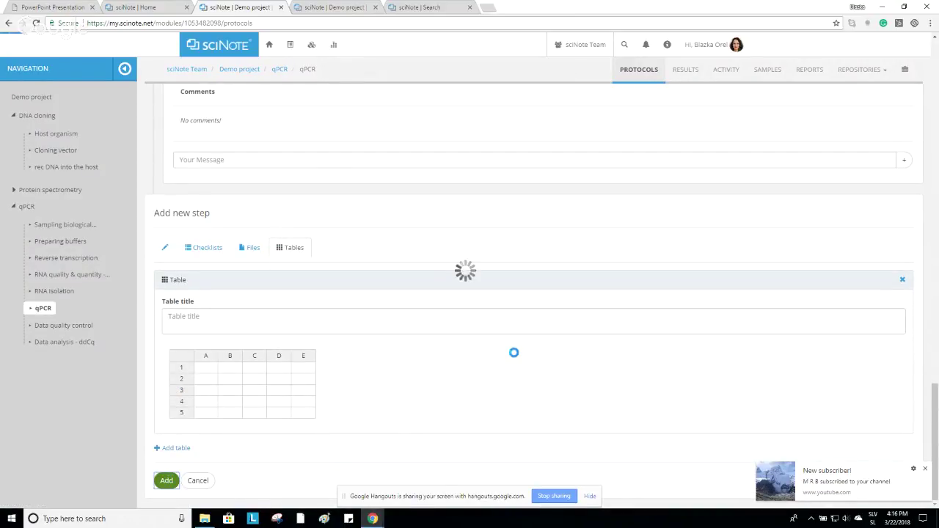
{"action": "scroll", "coordinate": [575, 366], "scroll_direction": "down", "scroll_amount": 4}
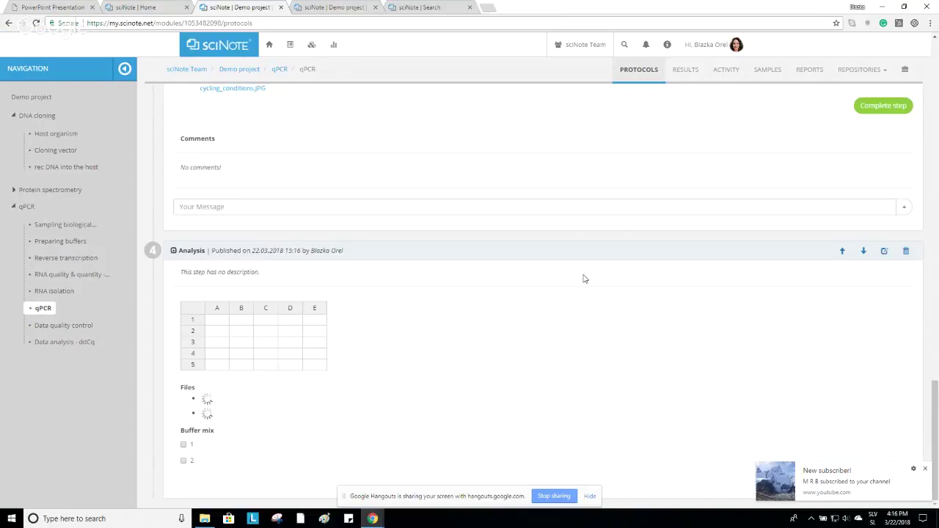
{"action": "scroll", "coordinate": [584, 286], "scroll_direction": "up", "scroll_amount": 6}
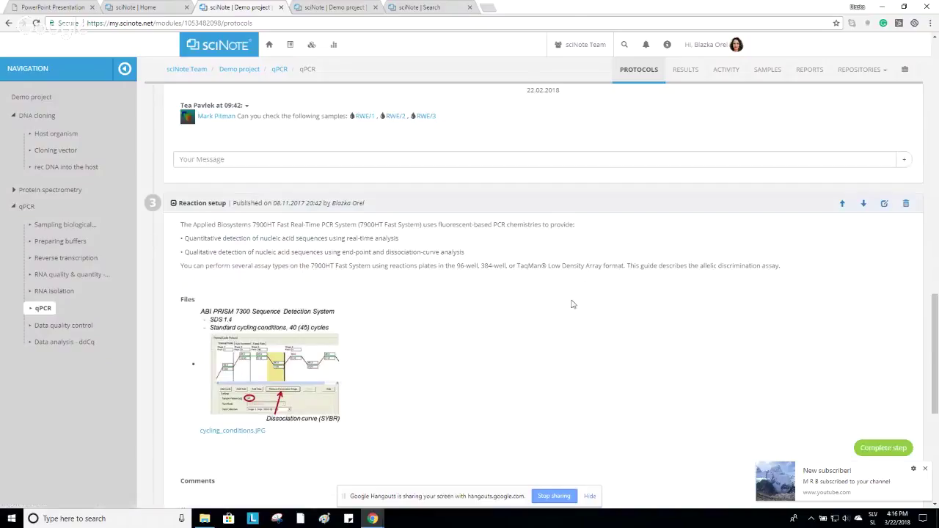
{"action": "scroll", "coordinate": [580, 294], "scroll_direction": "up", "scroll_amount": 3}
{"action": "scroll", "coordinate": [572, 300], "scroll_direction": "up", "scroll_amount": 15}
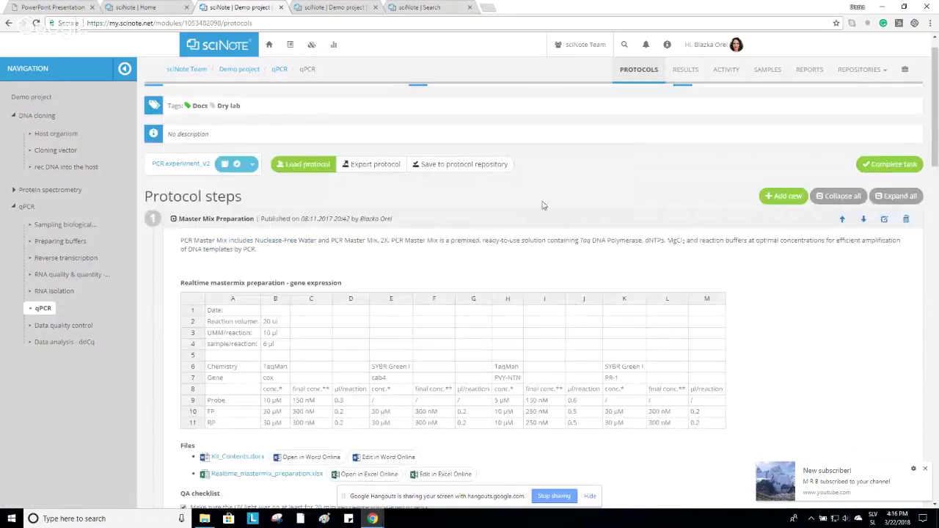
{"action": "scroll", "coordinate": [518, 215], "scroll_direction": "up", "scroll_amount": 1}
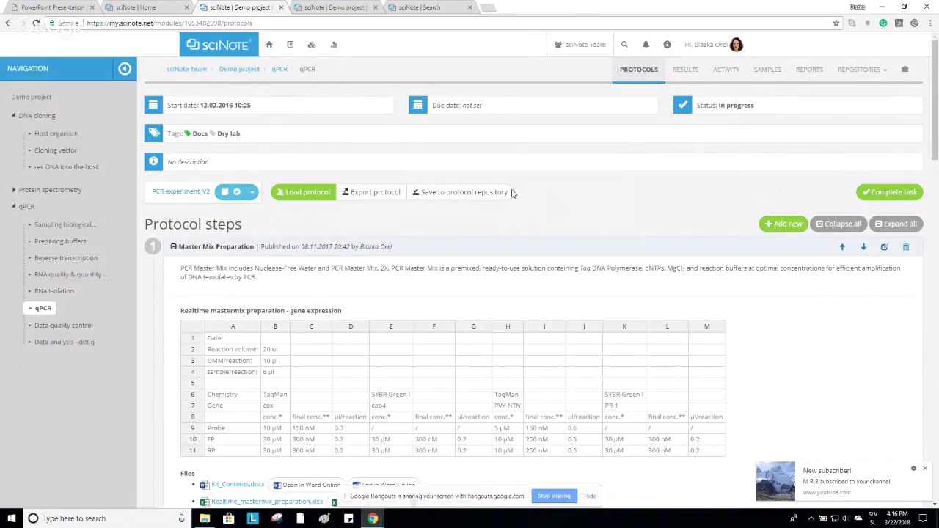
{"action": "left_click", "coordinate": [461, 193]}
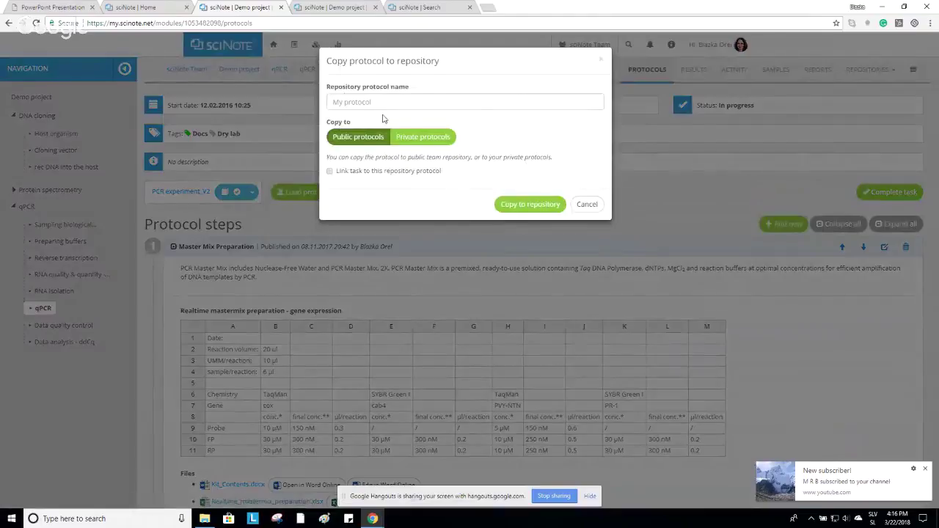
{"action": "left_click", "coordinate": [385, 103]}
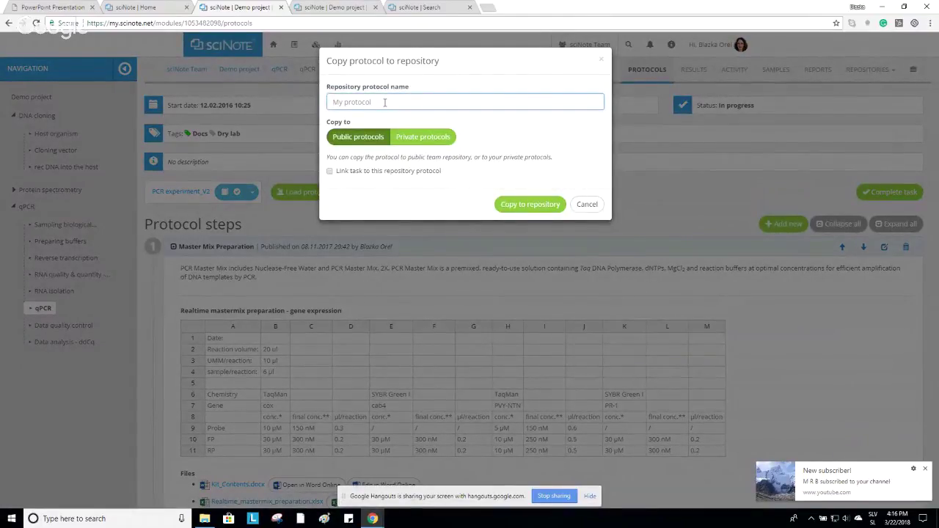
{"action": "left_click", "coordinate": [588, 205]}
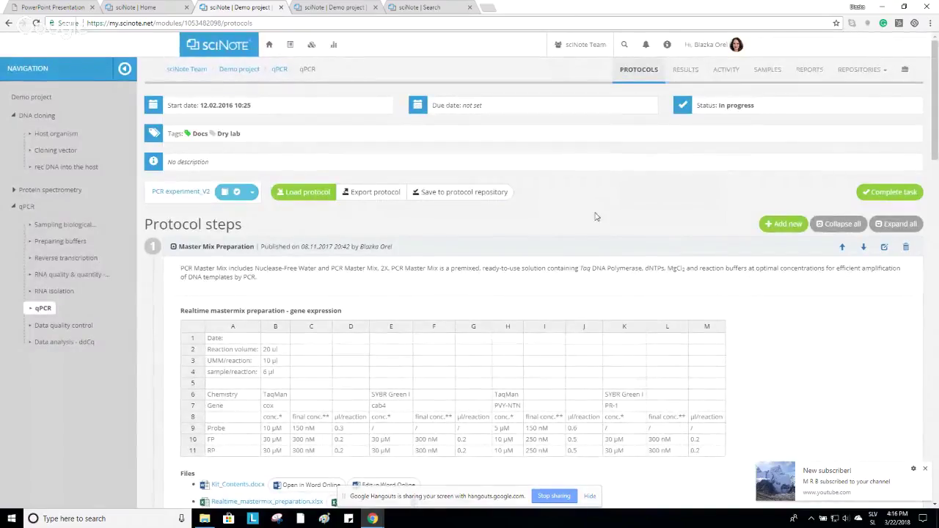
{"action": "left_click", "coordinate": [290, 45]}
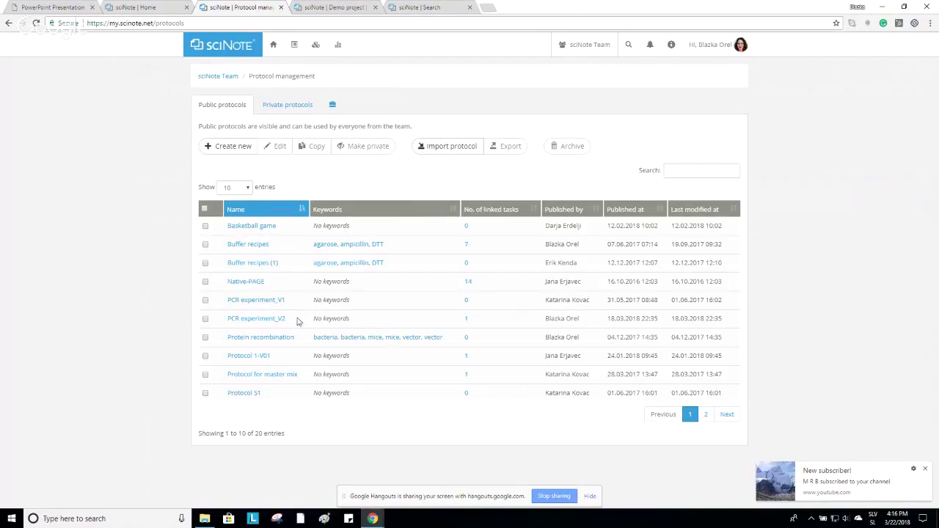
{"action": "left_click_drag", "start_coordinate": [288, 302], "coordinate": [222, 306]}
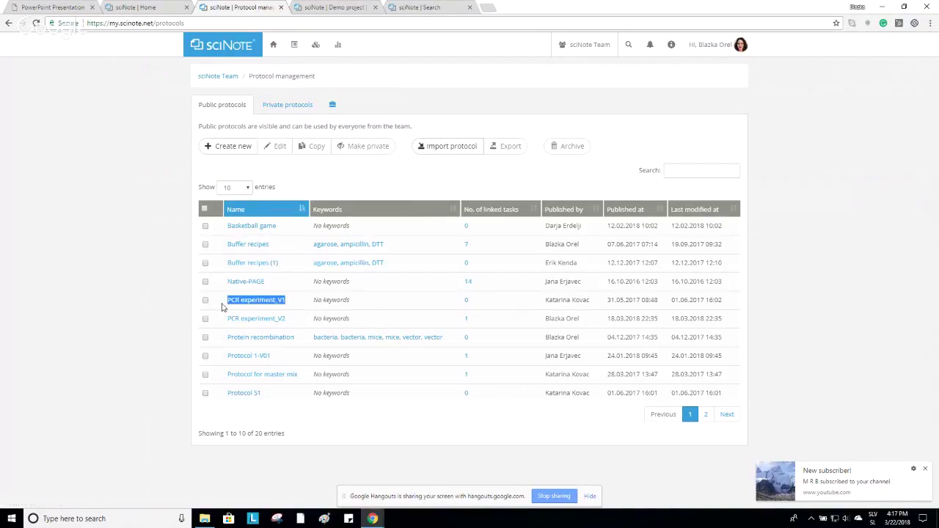
{"action": "left_click_drag", "start_coordinate": [297, 321], "coordinate": [227, 318]}
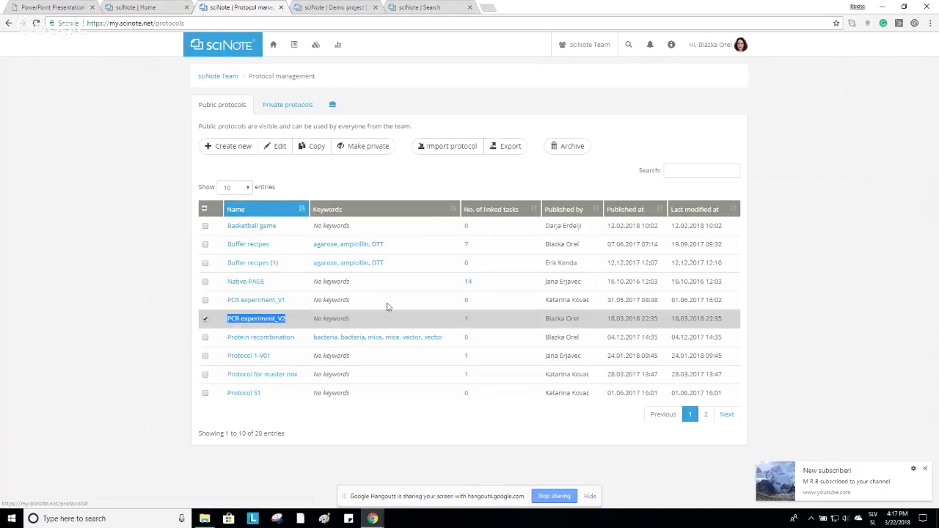
{"action": "left_click", "coordinate": [8, 23]}
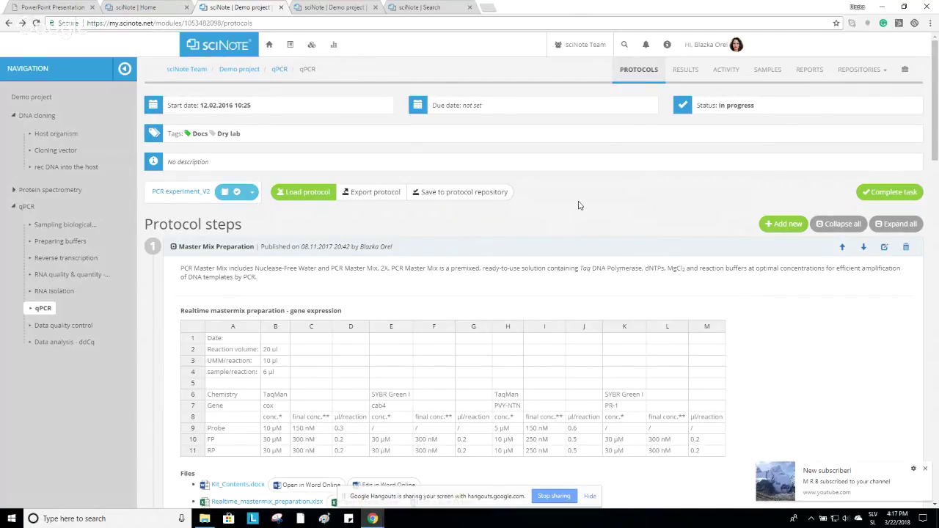
{"action": "left_click", "coordinate": [307, 194]}
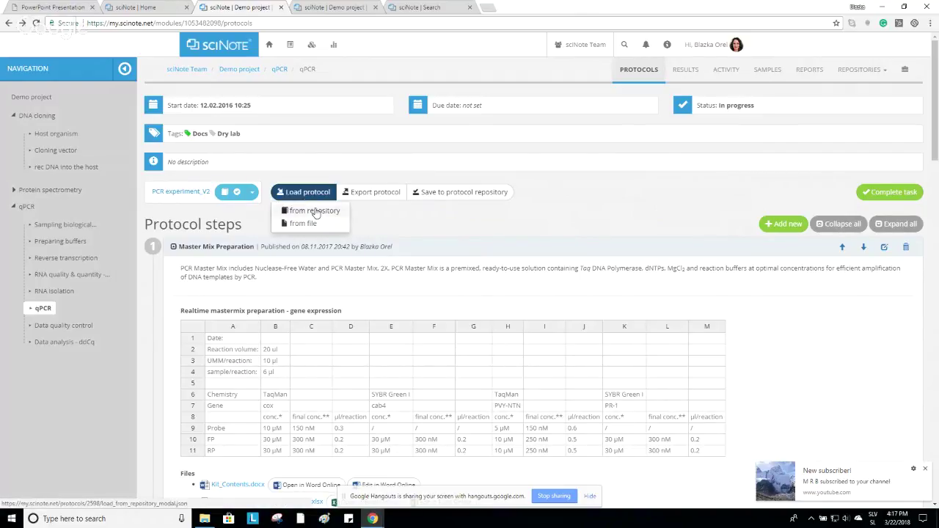
{"action": "left_click", "coordinate": [315, 212]}
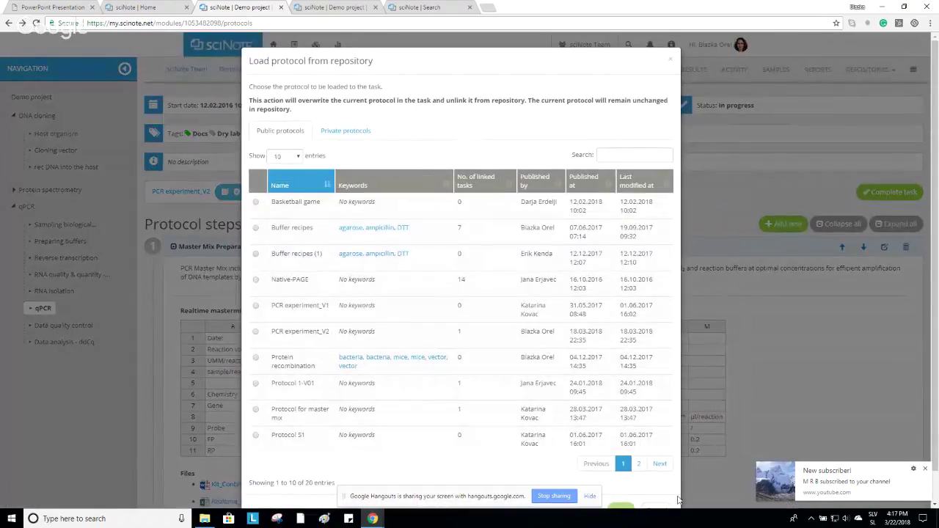
{"action": "scroll", "coordinate": [631, 371], "scroll_direction": "down", "scroll_amount": 1}
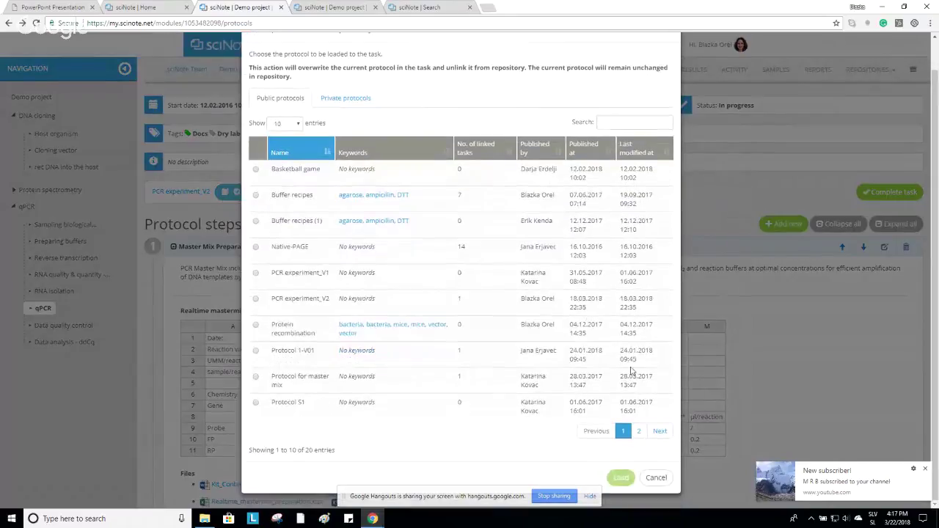
{"action": "left_click", "coordinate": [657, 478]}
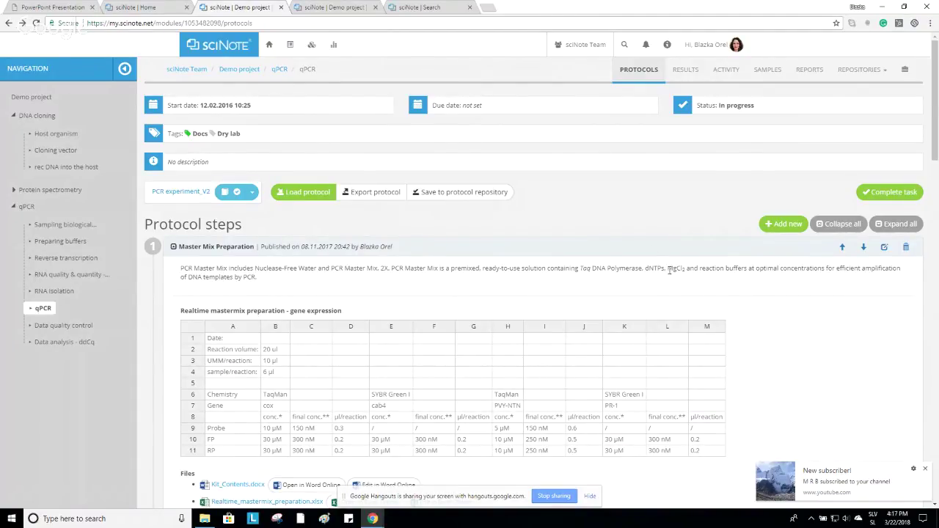
Complete step 1, Master Mix Preparation, check the activity log, then return to the protocol.
{"action": "scroll", "coordinate": [759, 291], "scroll_direction": "down", "scroll_amount": 3}
{"action": "scroll", "coordinate": [785, 356], "scroll_direction": "down", "scroll_amount": 2}
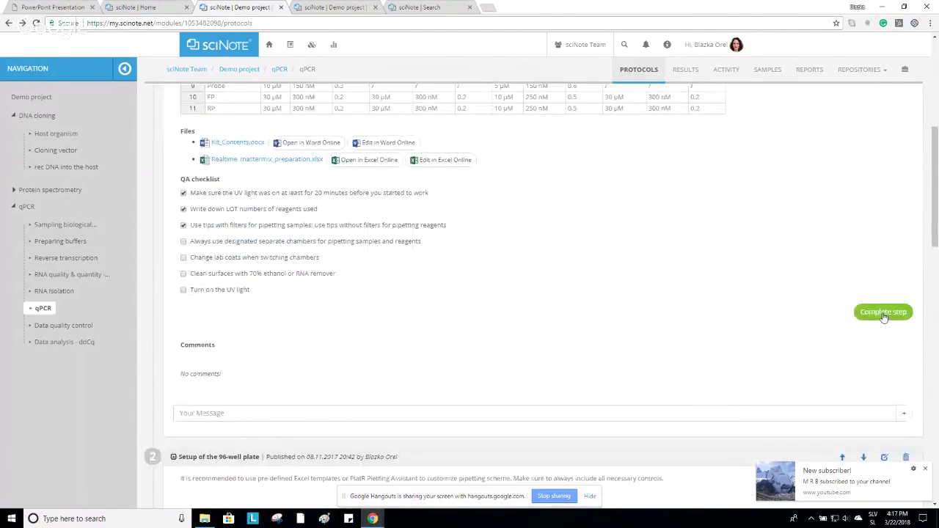
{"action": "left_click", "coordinate": [884, 314]}
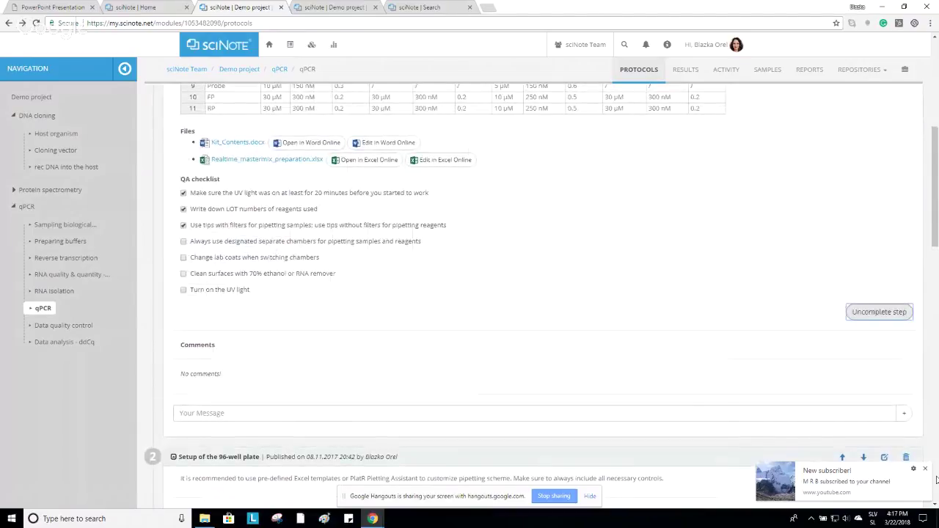
{"action": "scroll", "coordinate": [169, 228], "scroll_direction": "up", "scroll_amount": 5}
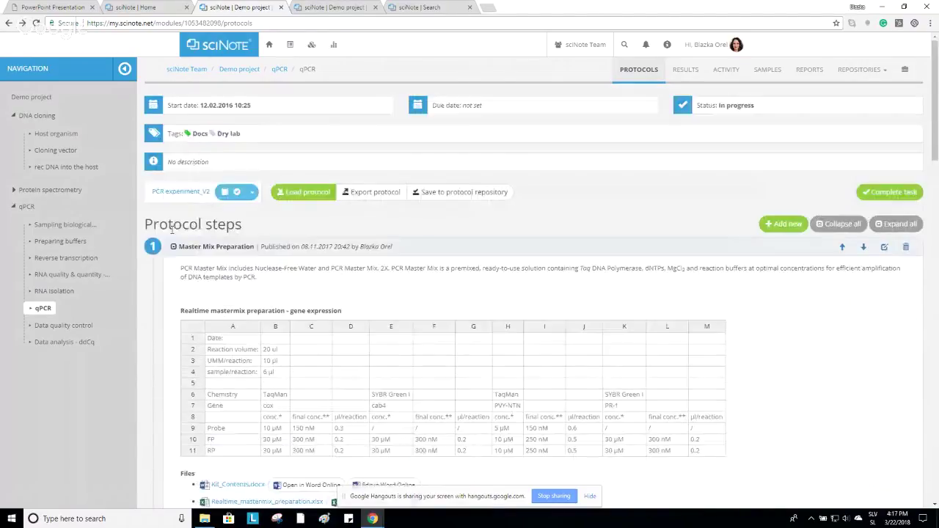
{"action": "left_click", "coordinate": [734, 73]}
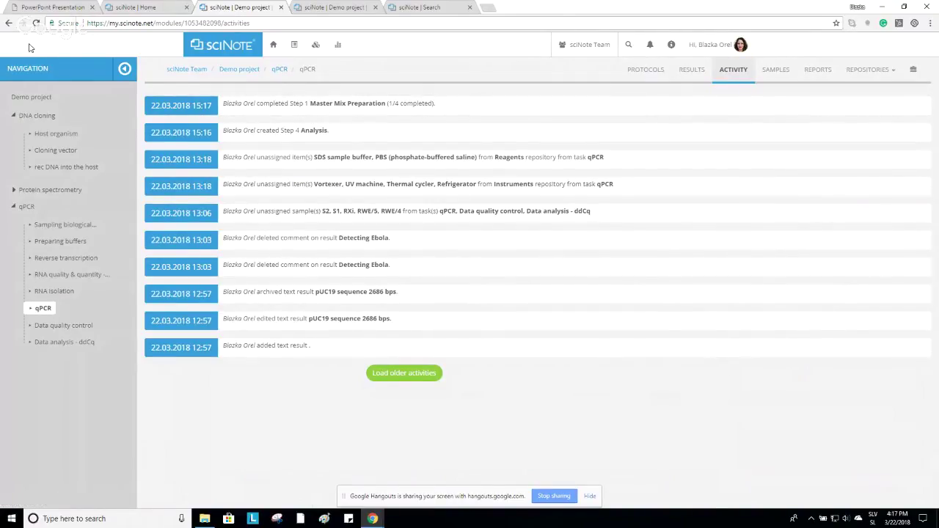
{"action": "left_click", "coordinate": [9, 25]}
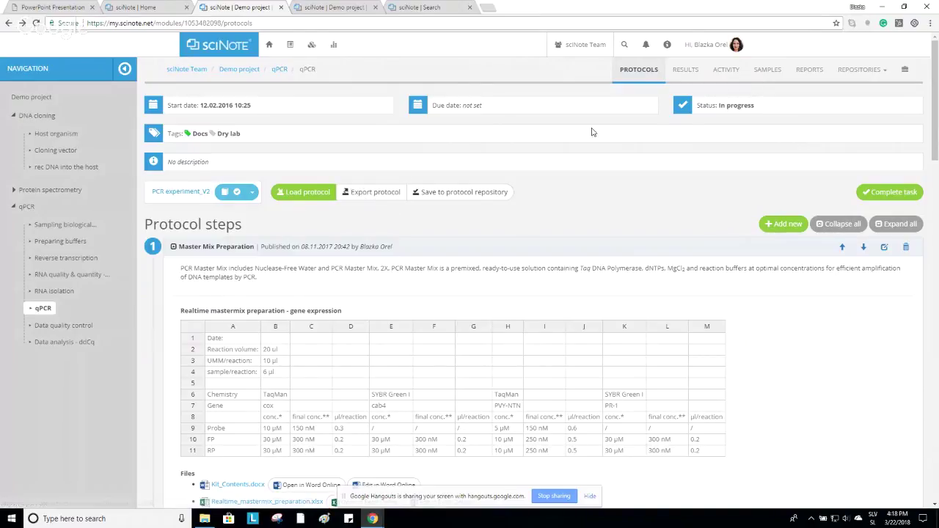
Show the qPCR results and scroll past Adeno- and parvoviruses to Detecting Ebola.
{"action": "left_click", "coordinate": [694, 73]}
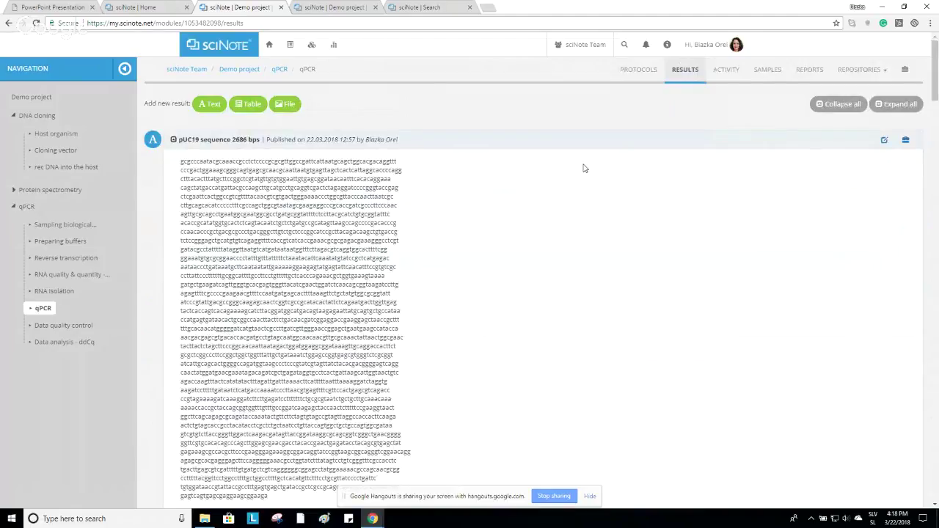
{"action": "scroll", "coordinate": [584, 169], "scroll_direction": "down", "scroll_amount": 1}
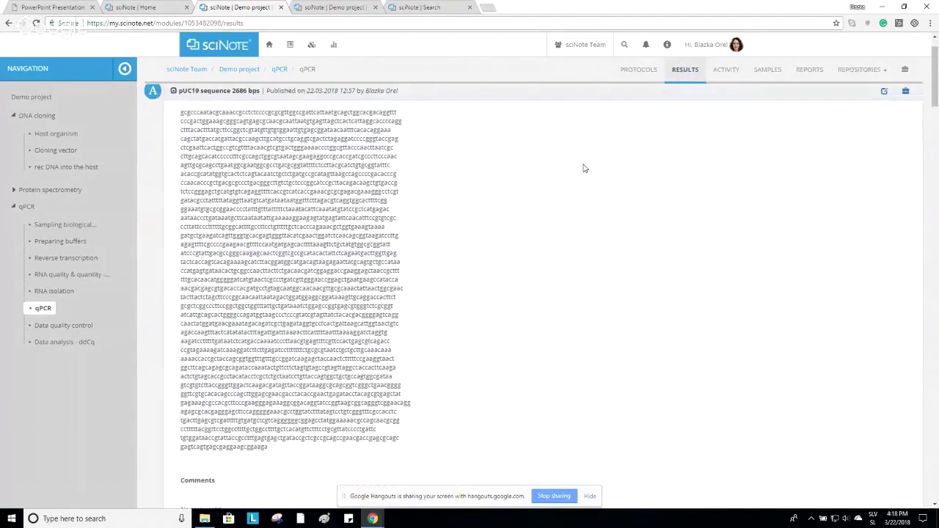
{"action": "scroll", "coordinate": [583, 169], "scroll_direction": "up", "scroll_amount": 1}
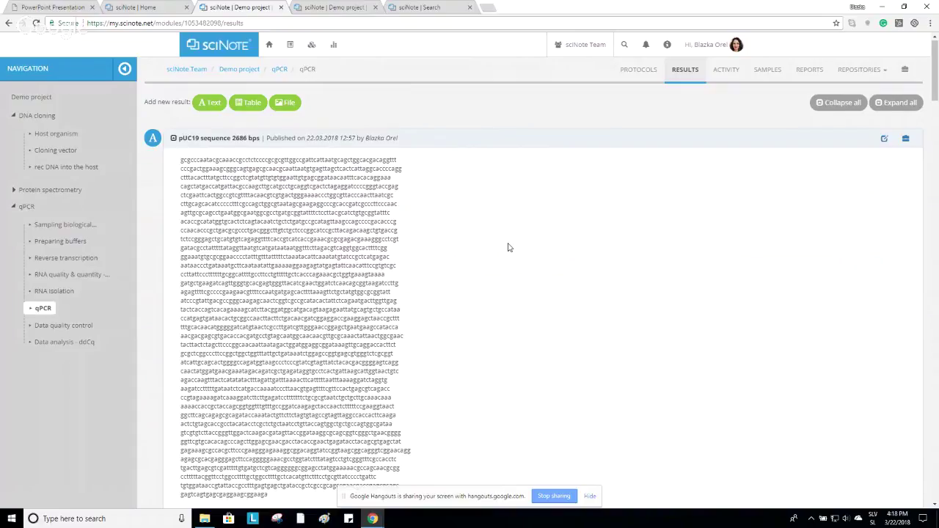
{"action": "scroll", "coordinate": [510, 247], "scroll_direction": "down", "scroll_amount": 1}
{"action": "scroll", "coordinate": [510, 247], "scroll_direction": "up", "scroll_amount": 1}
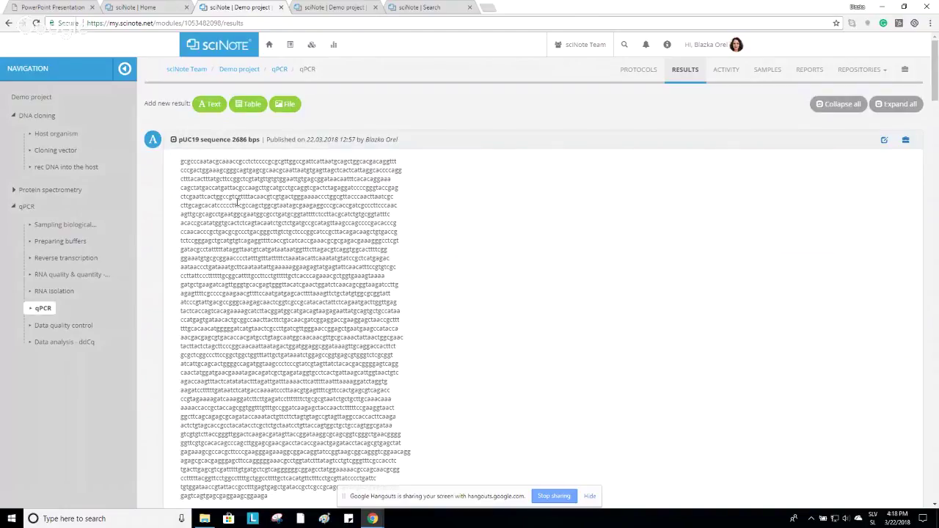
{"action": "scroll", "coordinate": [283, 203], "scroll_direction": "down", "scroll_amount": 1}
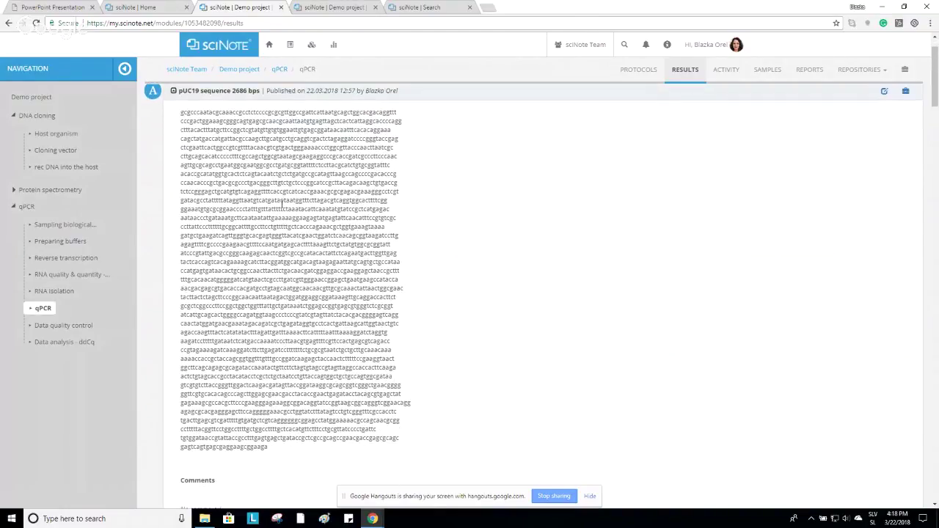
{"action": "scroll", "coordinate": [463, 281], "scroll_direction": "down", "scroll_amount": 2}
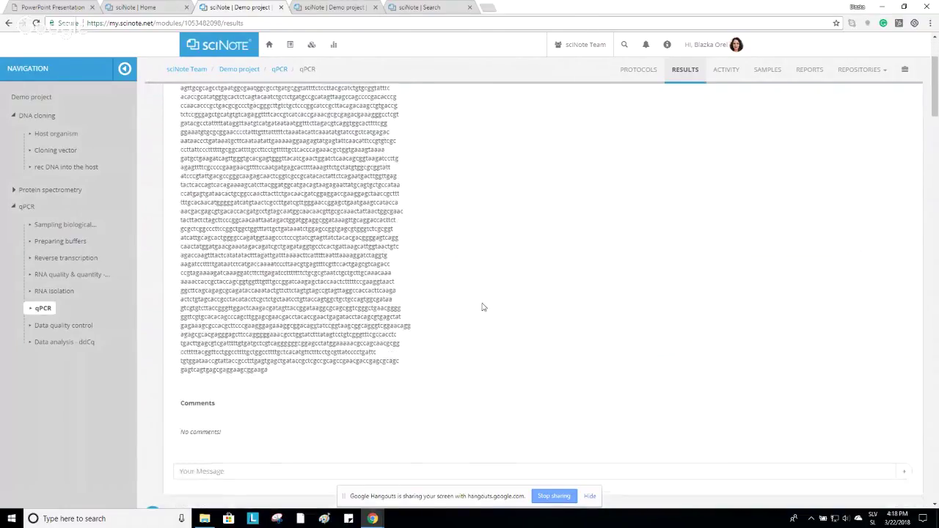
{"action": "scroll", "coordinate": [483, 306], "scroll_direction": "down", "scroll_amount": 2}
{"action": "scroll", "coordinate": [481, 309], "scroll_direction": "down", "scroll_amount": 4}
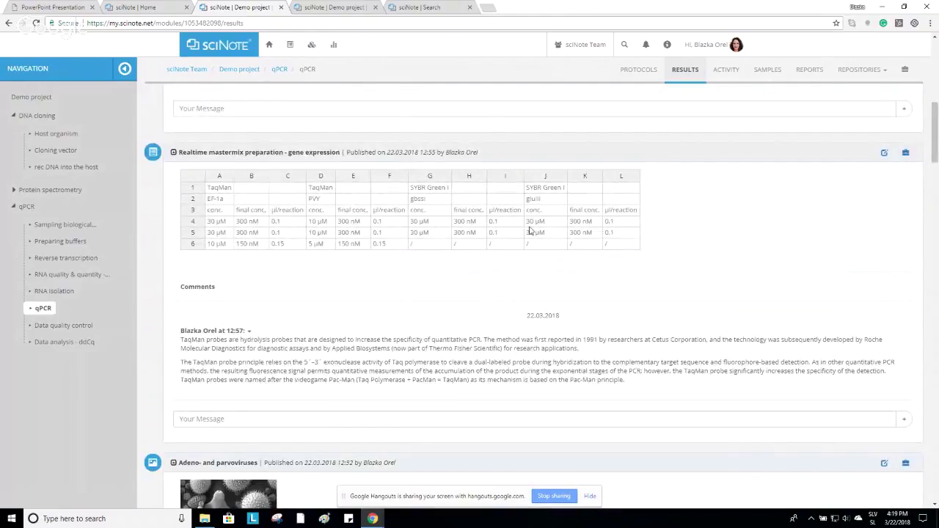
{"action": "scroll", "coordinate": [528, 227], "scroll_direction": "down", "scroll_amount": 4}
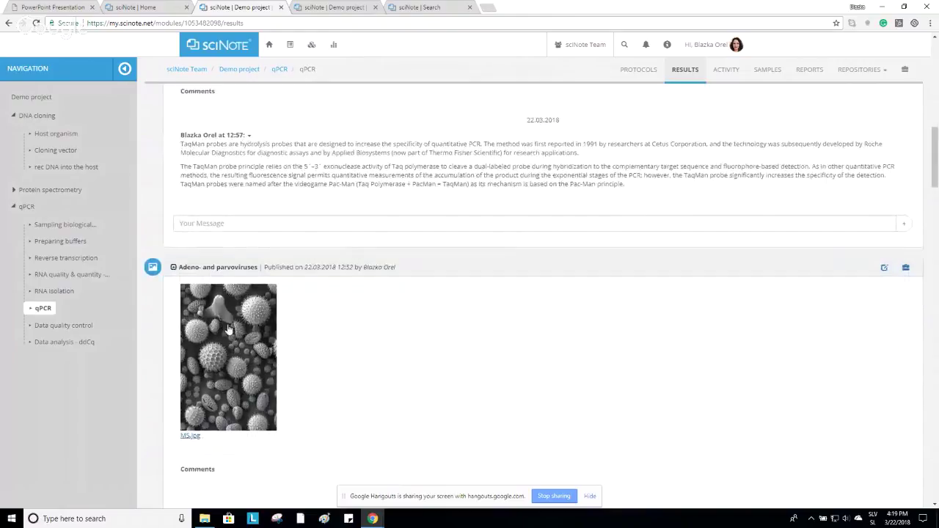
{"action": "scroll", "coordinate": [241, 294], "scroll_direction": "down", "scroll_amount": 1}
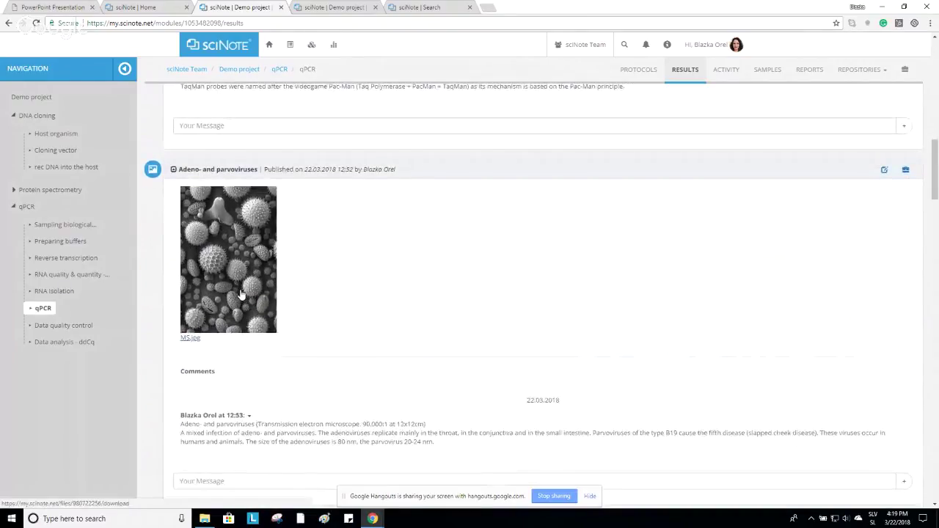
{"action": "scroll", "coordinate": [240, 294], "scroll_direction": "down", "scroll_amount": 4}
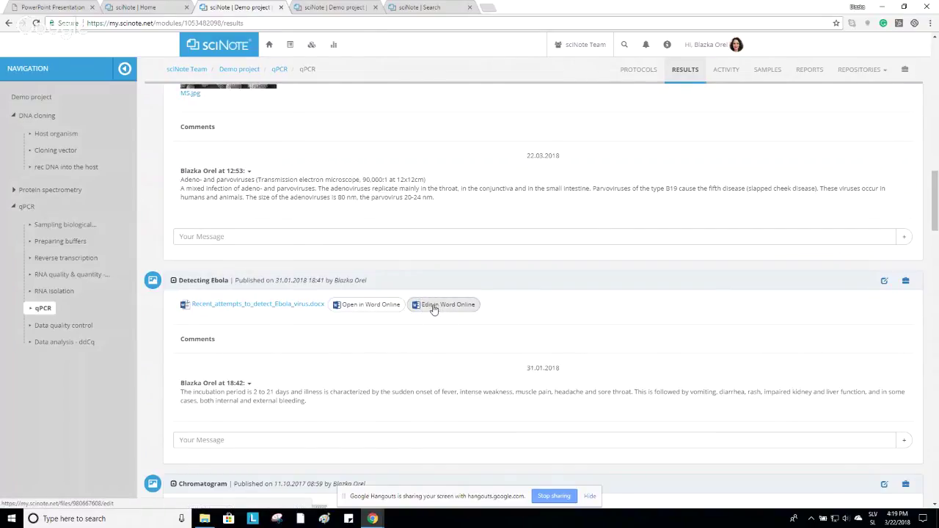
Post a comment on Detecting Ebola that links sample RWE/1 via a # reference.
{"action": "left_click", "coordinate": [303, 443]}
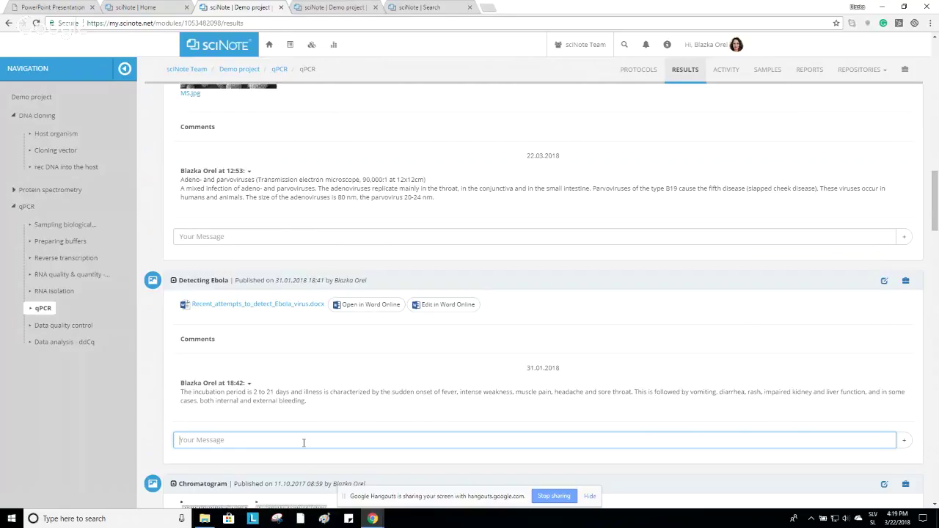
{"action": "type", "text": "@"}
{"action": "key", "text": "Down"}
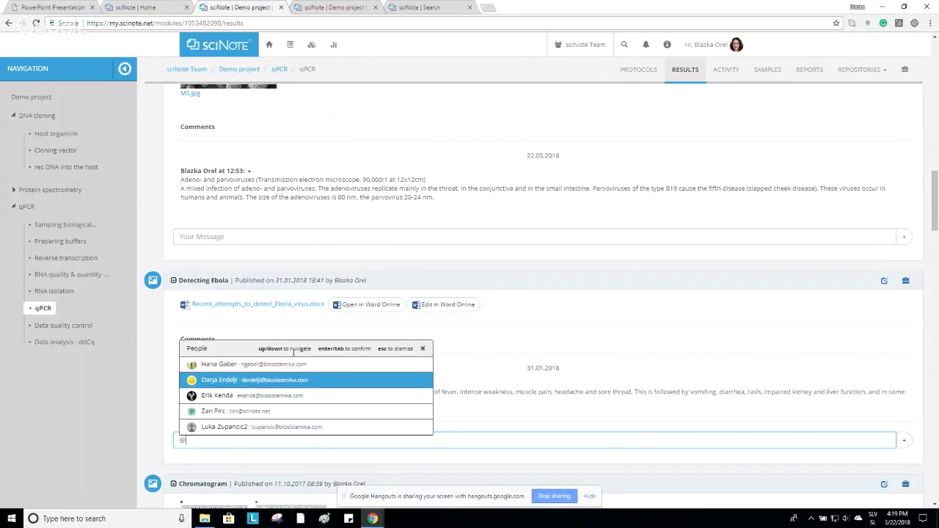
{"action": "key", "text": "BackSpace"}
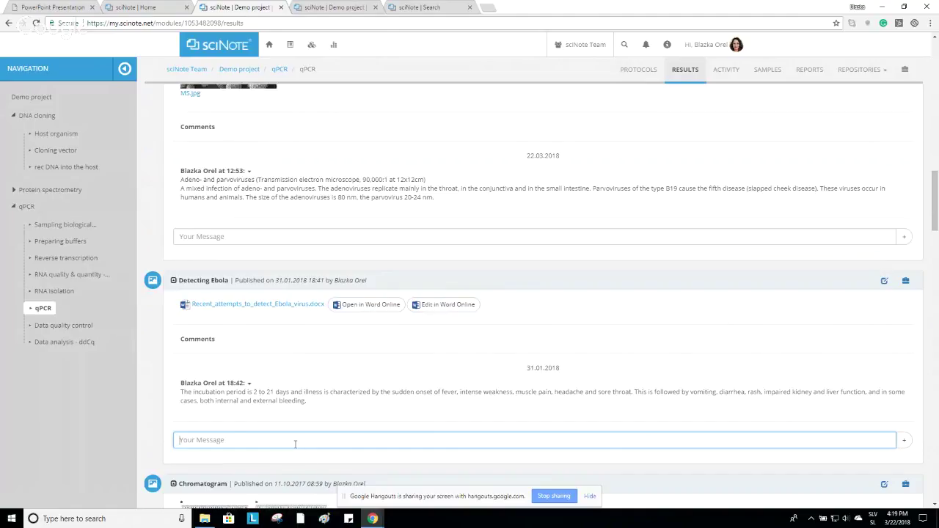
{"action": "type", "text": "#"}
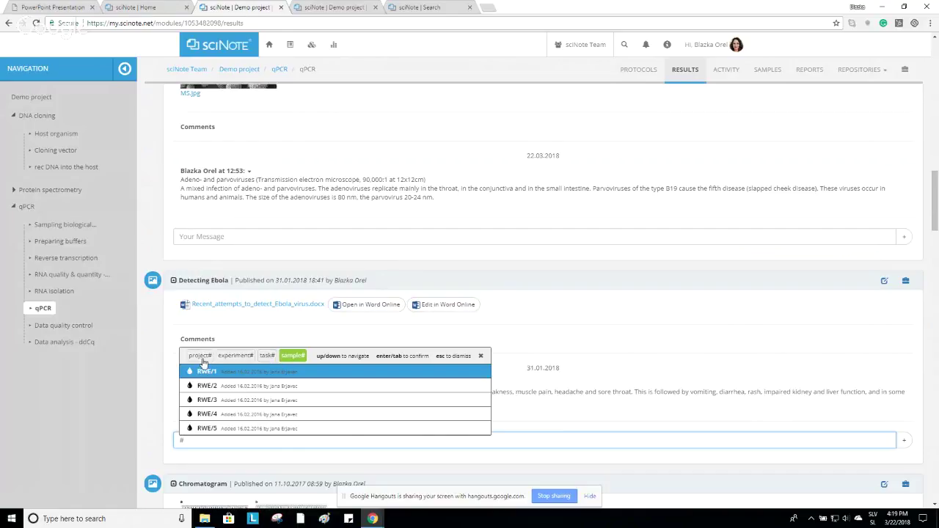
{"action": "left_click", "coordinate": [284, 377]}
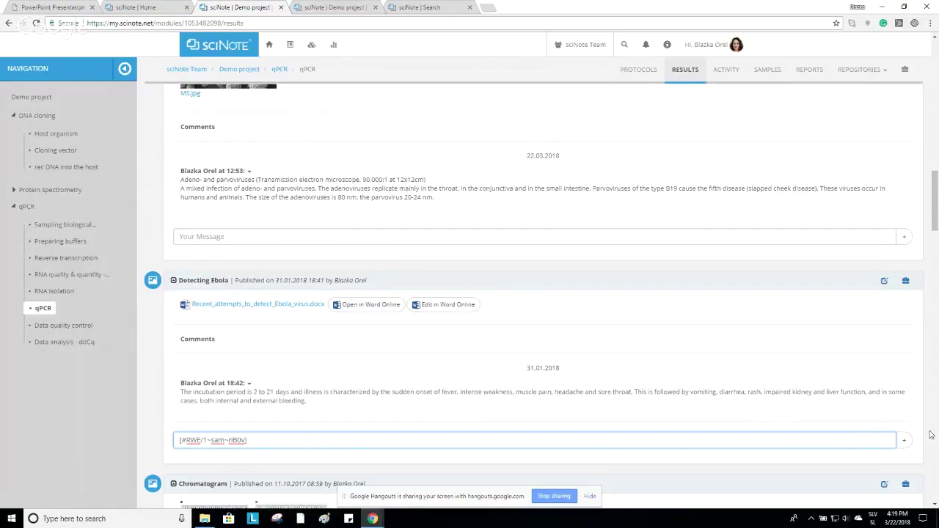
{"action": "left_click", "coordinate": [904, 440]}
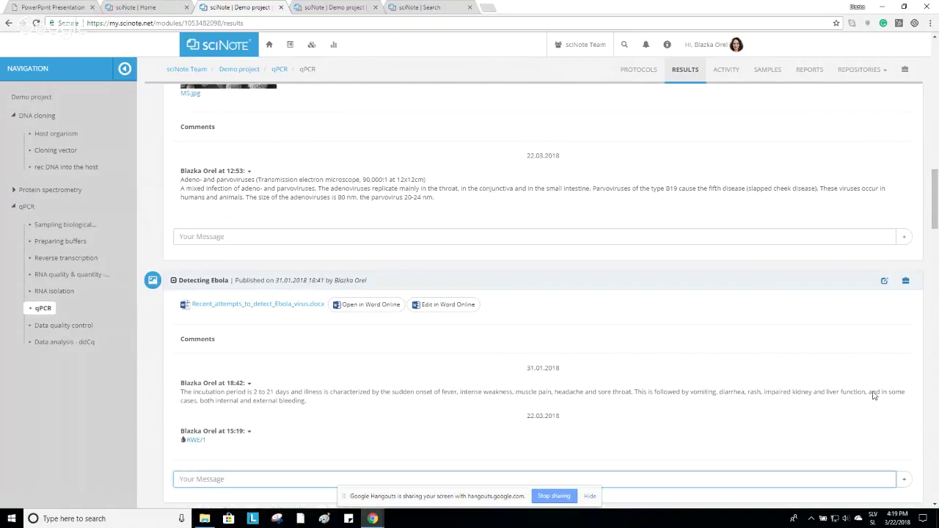
{"action": "scroll", "coordinate": [721, 279], "scroll_direction": "up", "scroll_amount": 15}
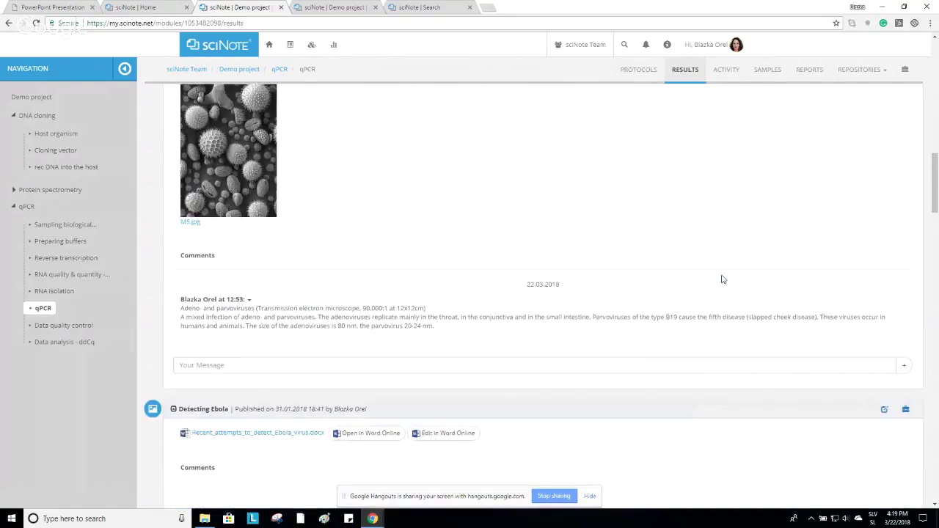
{"action": "scroll", "coordinate": [717, 283], "scroll_direction": "up", "scroll_amount": 3}
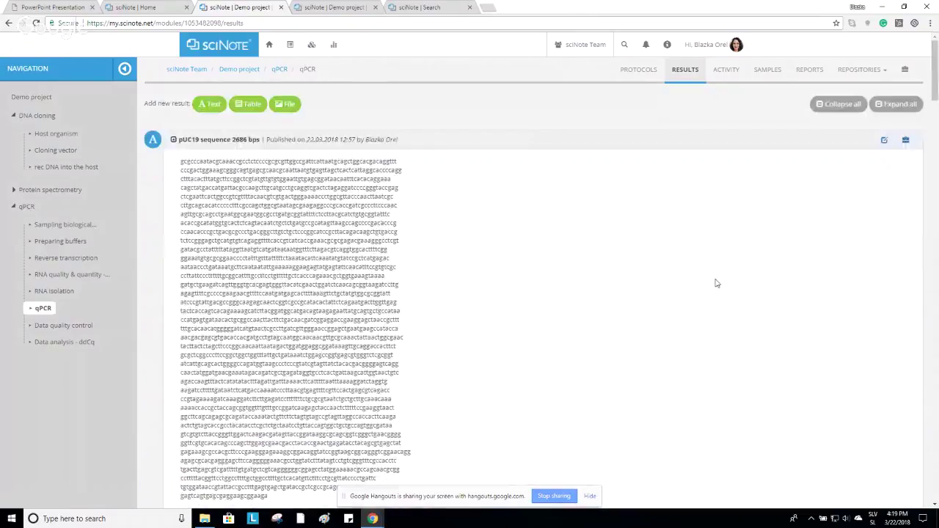
List all samples for the task, trying Add new sample and Import without keeping either.
{"action": "left_click", "coordinate": [768, 71]}
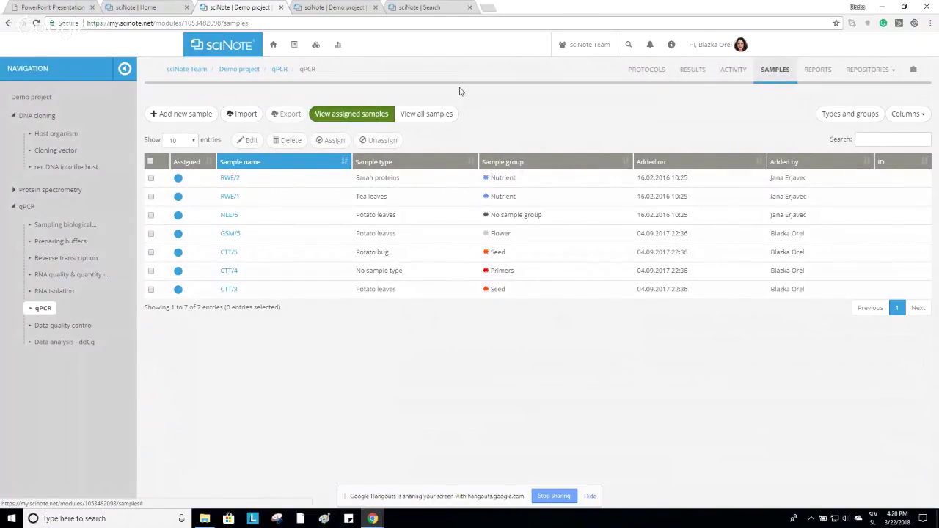
{"action": "left_click", "coordinate": [431, 118]}
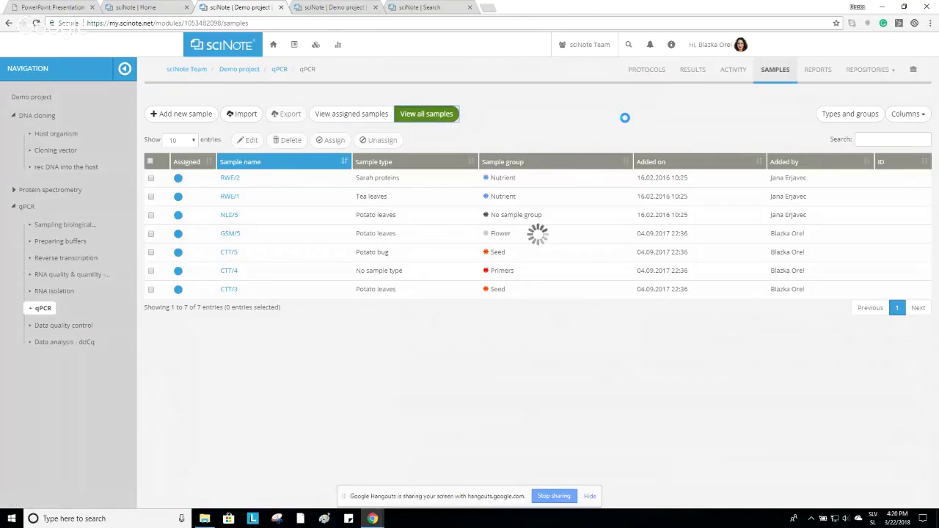
{"action": "left_click", "coordinate": [190, 114]}
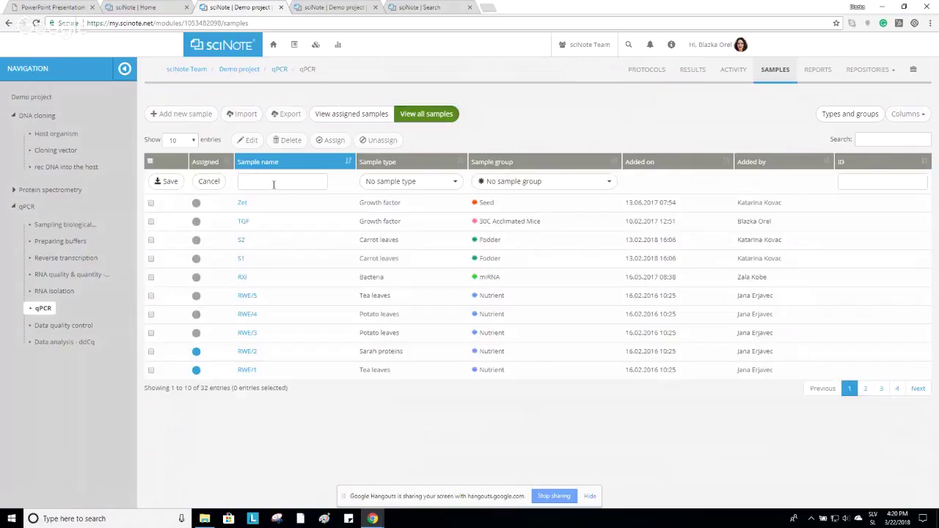
{"action": "left_click", "coordinate": [216, 183]}
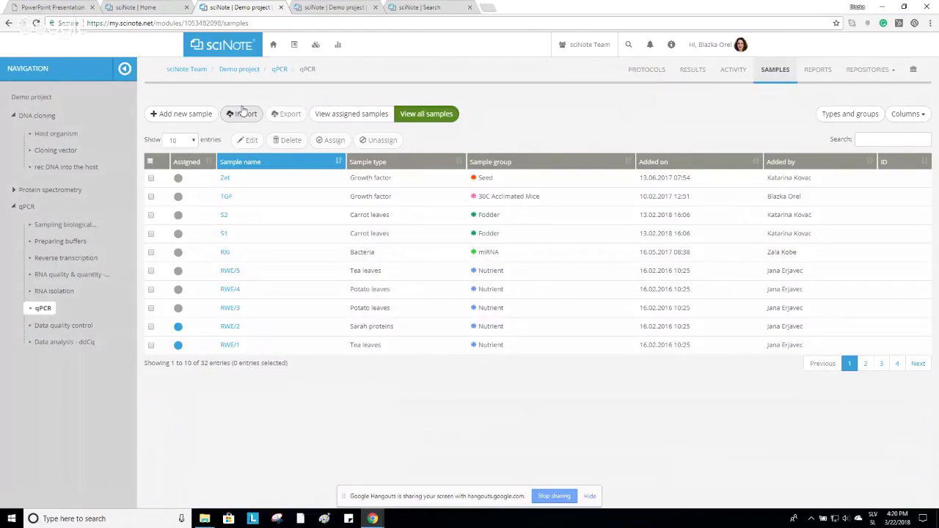
{"action": "left_click", "coordinate": [244, 114]}
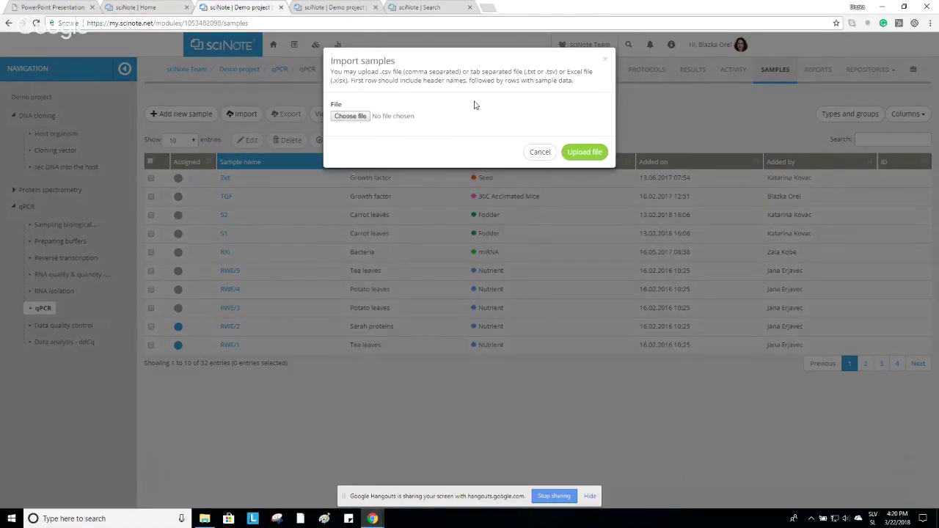
{"action": "left_click", "coordinate": [541, 152]}
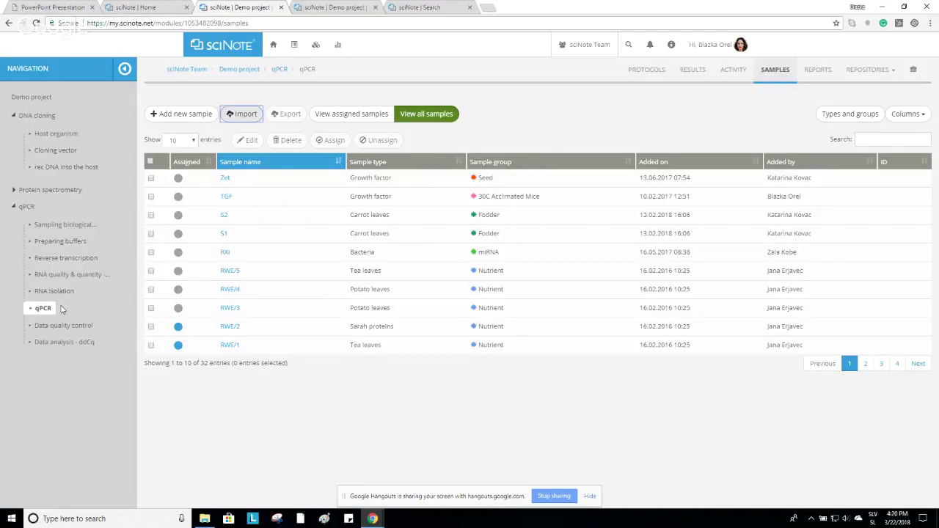
Assign samples RXI, RWE/5 and RWE/4 to the qPCR task.
{"action": "left_click", "coordinate": [151, 252]}
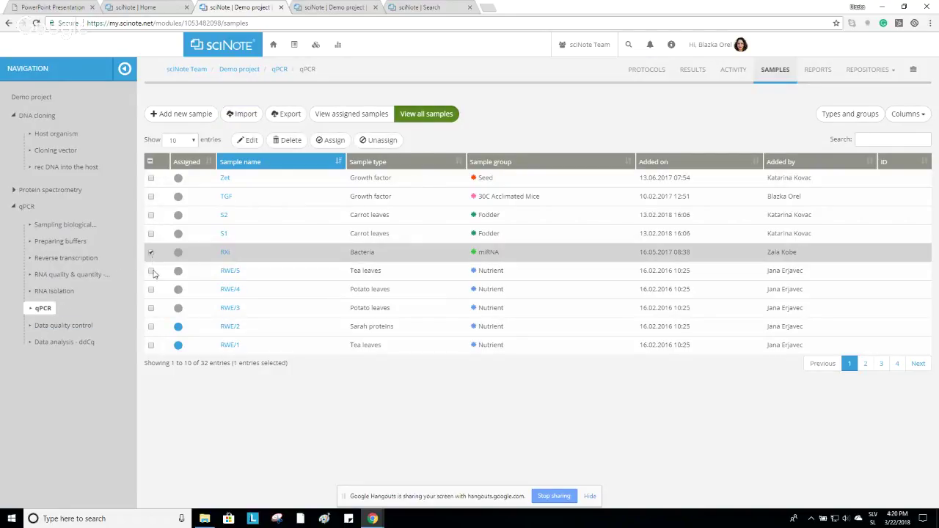
{"action": "left_click", "coordinate": [151, 271]}
{"action": "left_click", "coordinate": [151, 290]}
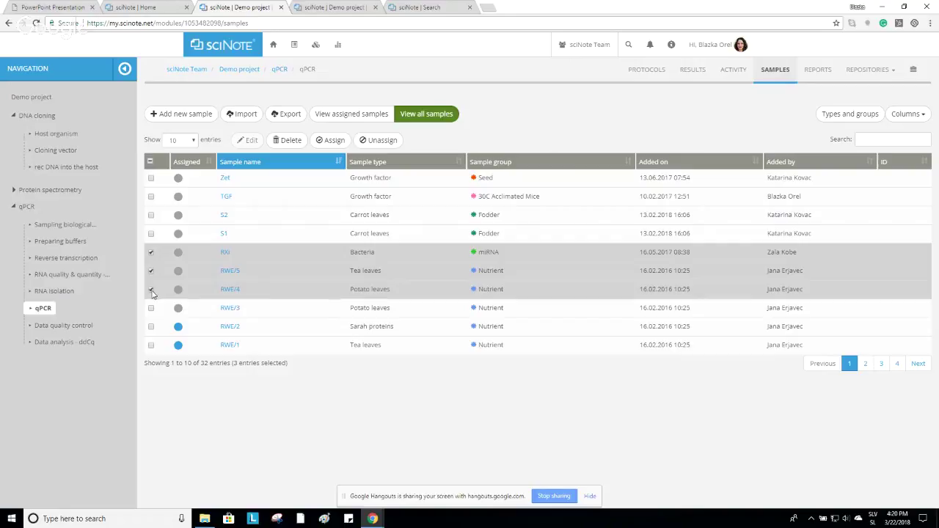
{"action": "left_click", "coordinate": [335, 140]}
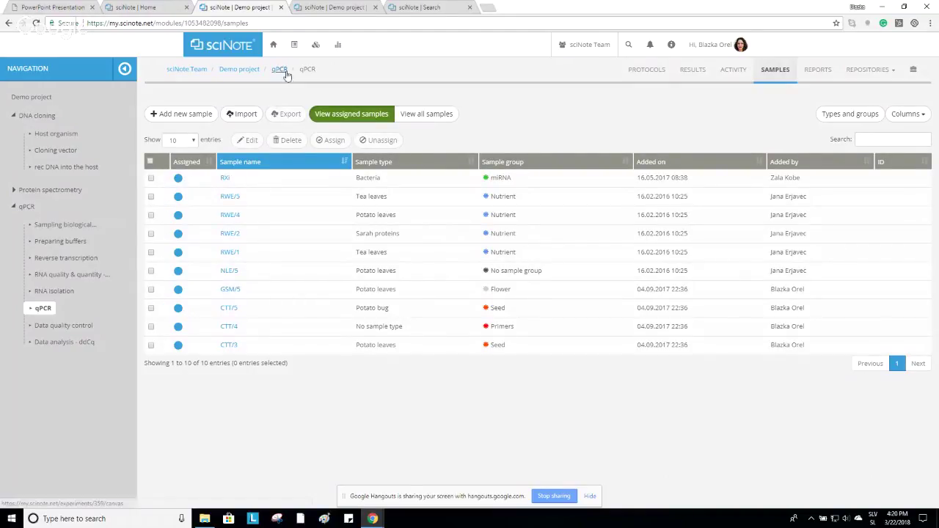
Back on the qPCR canvas, check the samples in each task, from Sampling biological material to RNA quality.
{"action": "left_click", "coordinate": [285, 72]}
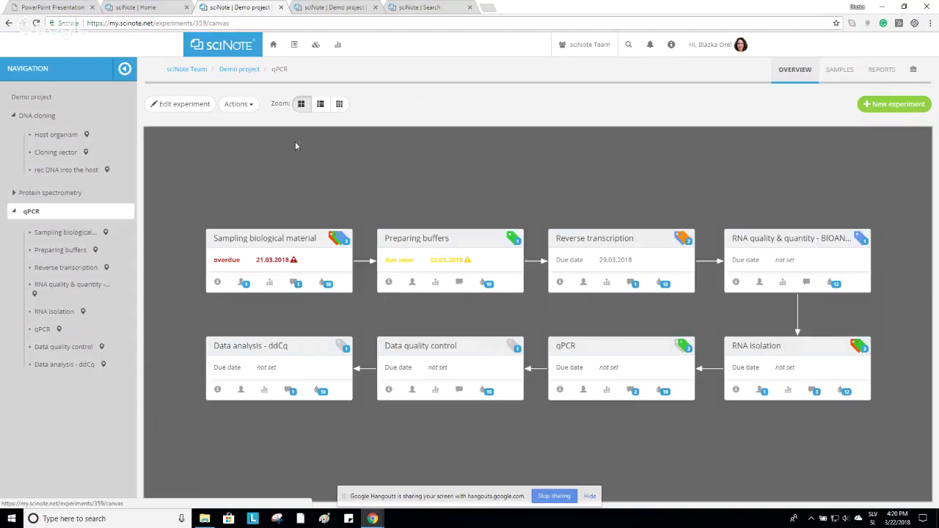
{"action": "left_click", "coordinate": [327, 284]}
{"action": "scroll", "coordinate": [419, 155], "scroll_direction": "down", "scroll_amount": 1}
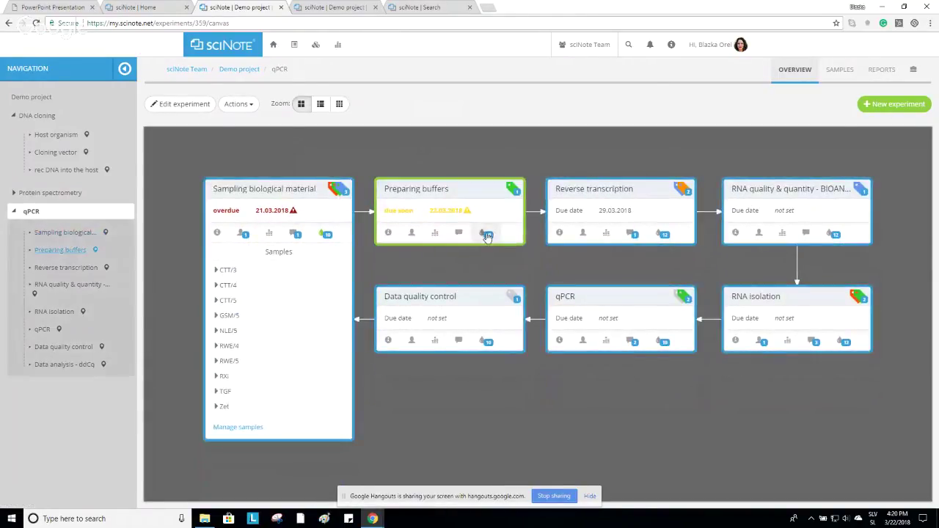
{"action": "left_click", "coordinate": [487, 235]}
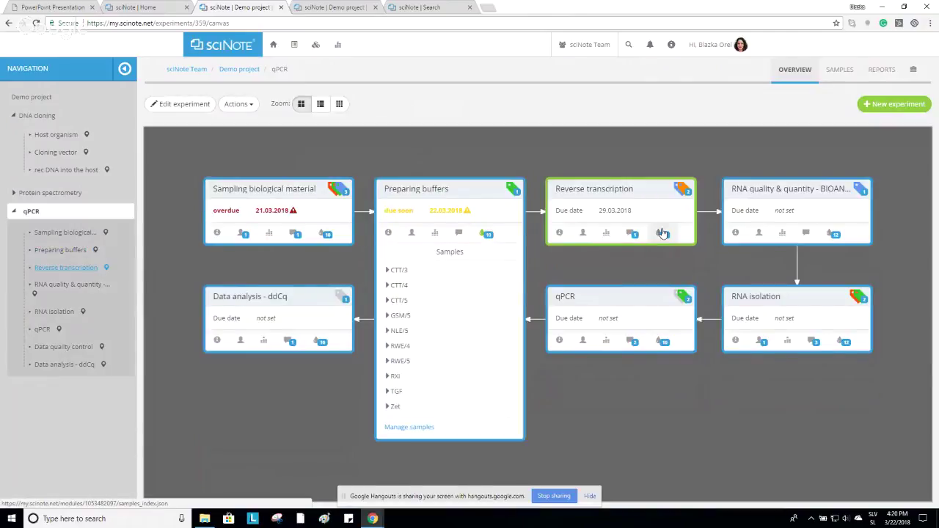
{"action": "left_click", "coordinate": [663, 234]}
{"action": "left_click", "coordinate": [834, 235]}
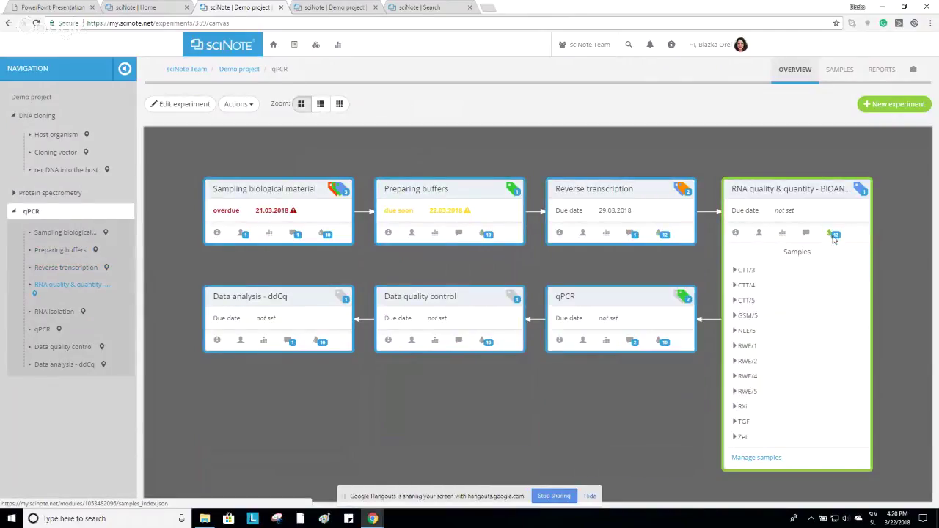
{"action": "left_click", "coordinate": [835, 235]}
{"action": "left_click", "coordinate": [674, 257]}
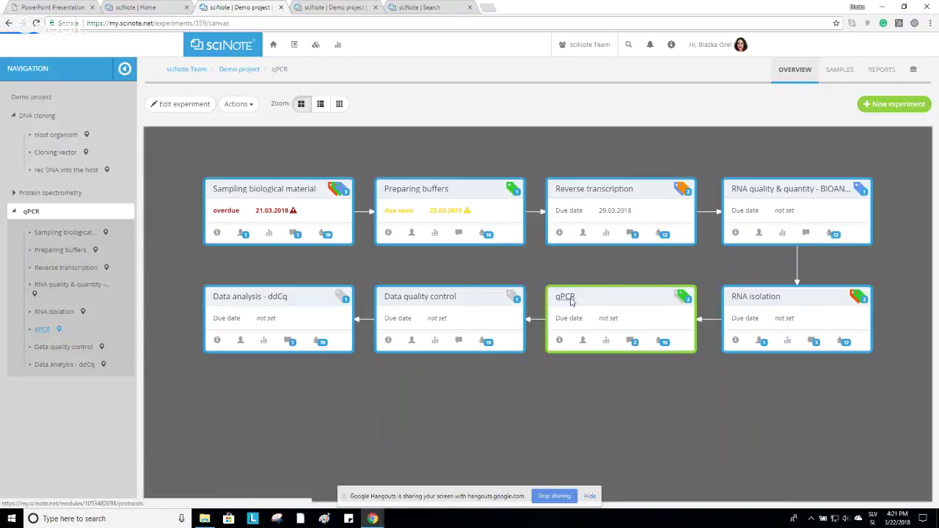
{"action": "left_click", "coordinate": [571, 301]}
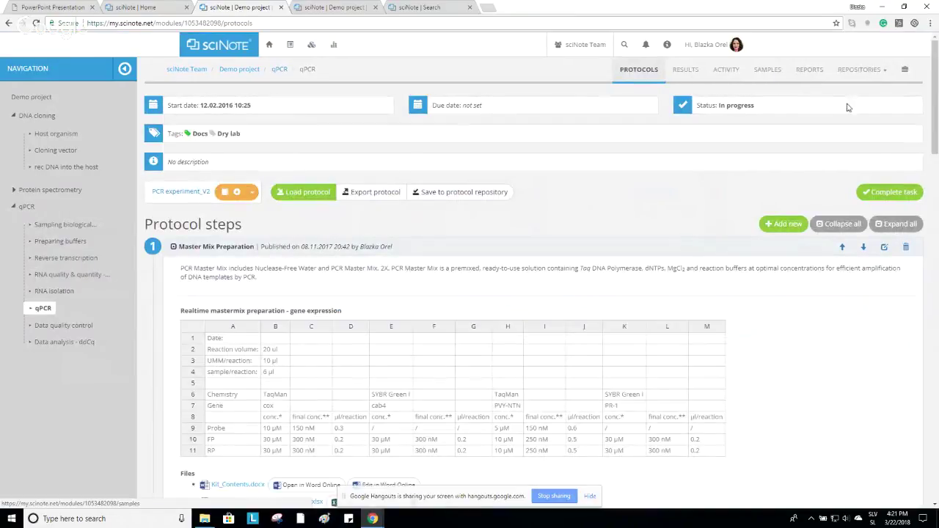
{"action": "left_click", "coordinate": [863, 71]}
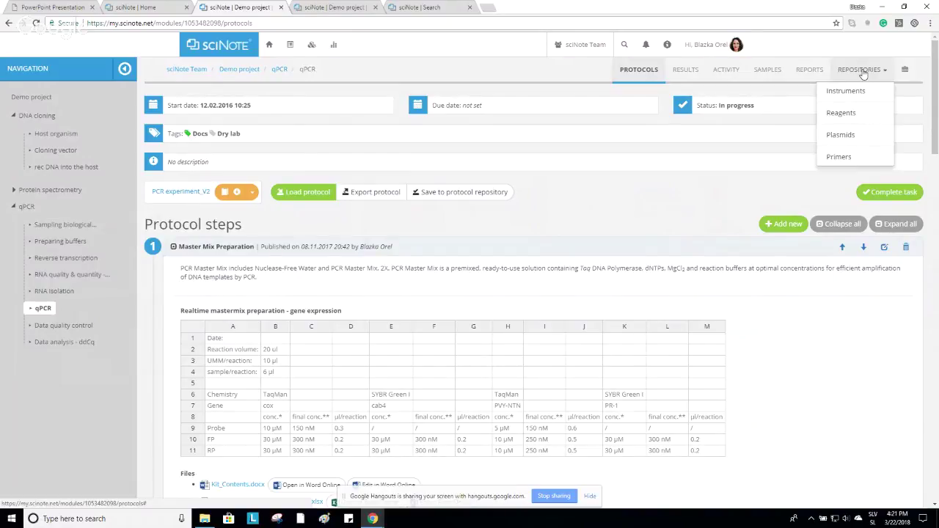
{"action": "left_click", "coordinate": [864, 74]}
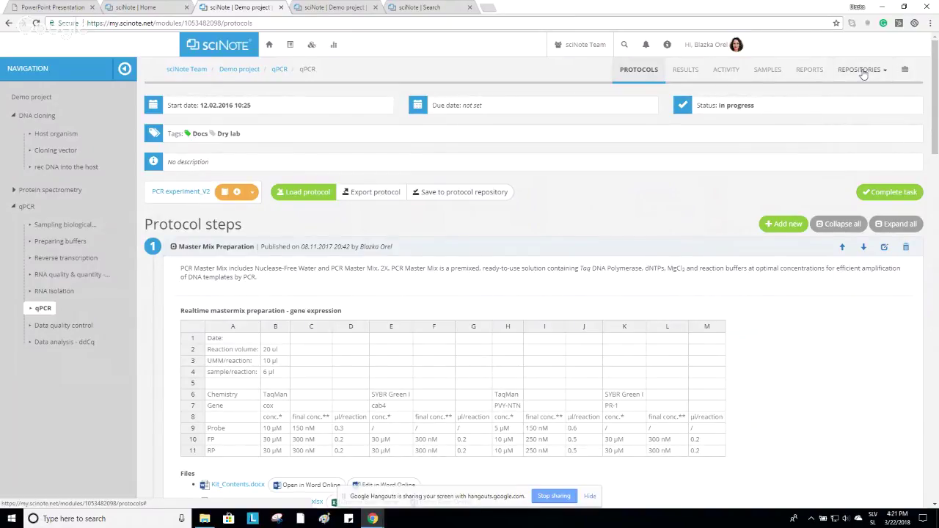
{"action": "left_click", "coordinate": [312, 47]}
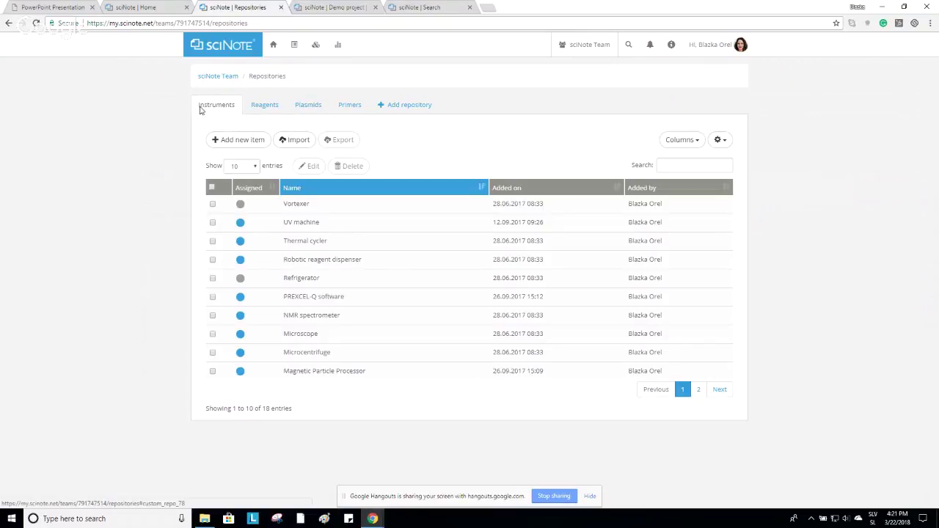
{"action": "left_click", "coordinate": [273, 106]}
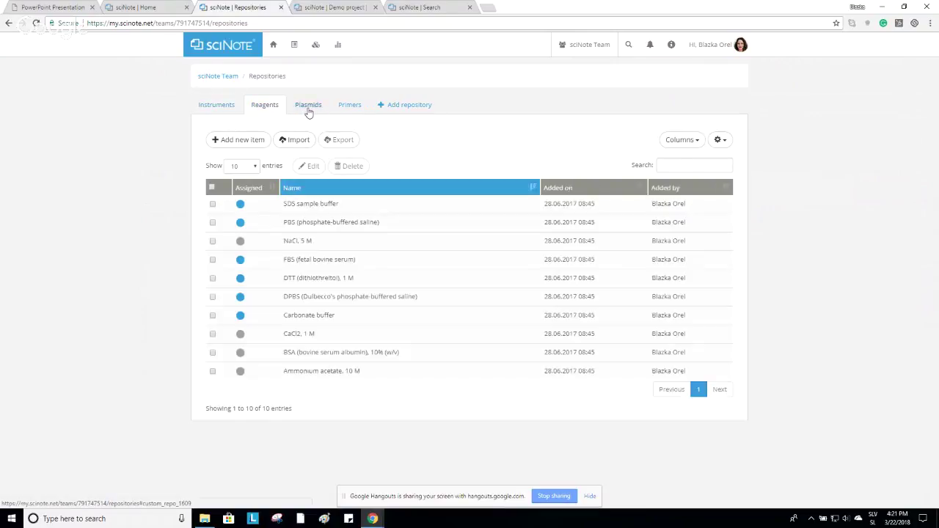
{"action": "left_click", "coordinate": [308, 109]}
{"action": "left_click", "coordinate": [352, 110]}
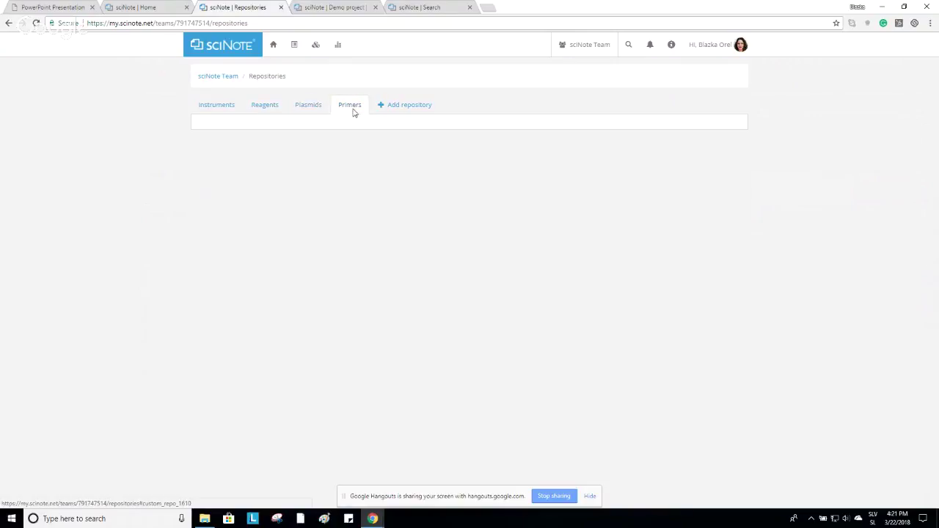
{"action": "left_click", "coordinate": [224, 105]}
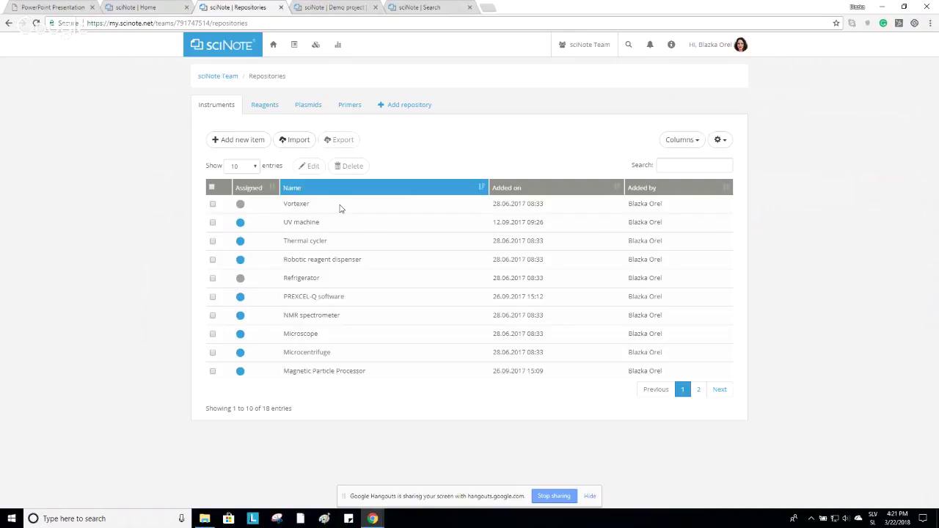
{"action": "left_click", "coordinate": [238, 140]}
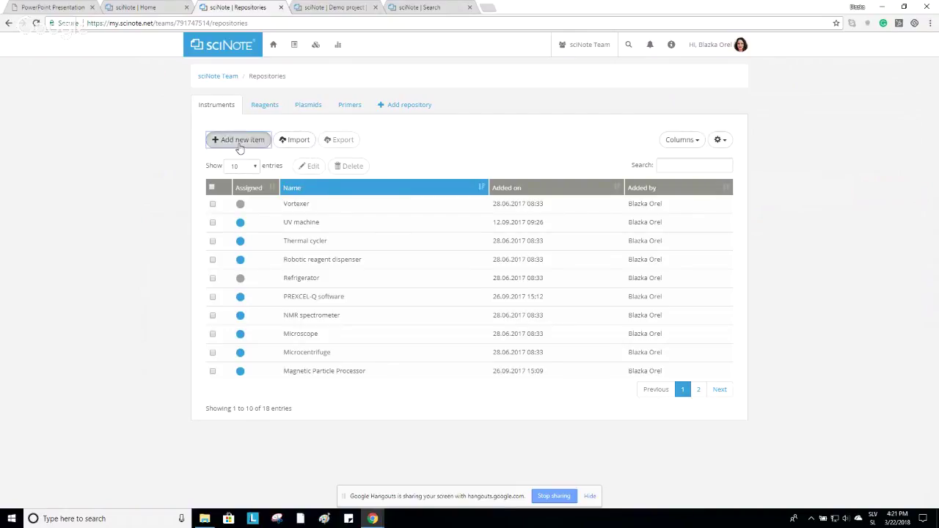
{"action": "left_click", "coordinate": [270, 207]}
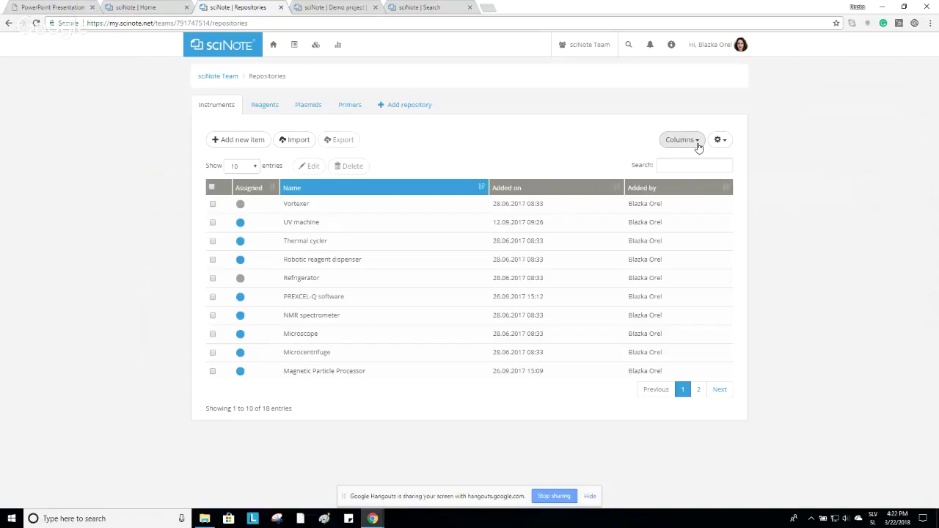
{"action": "left_click", "coordinate": [697, 143]}
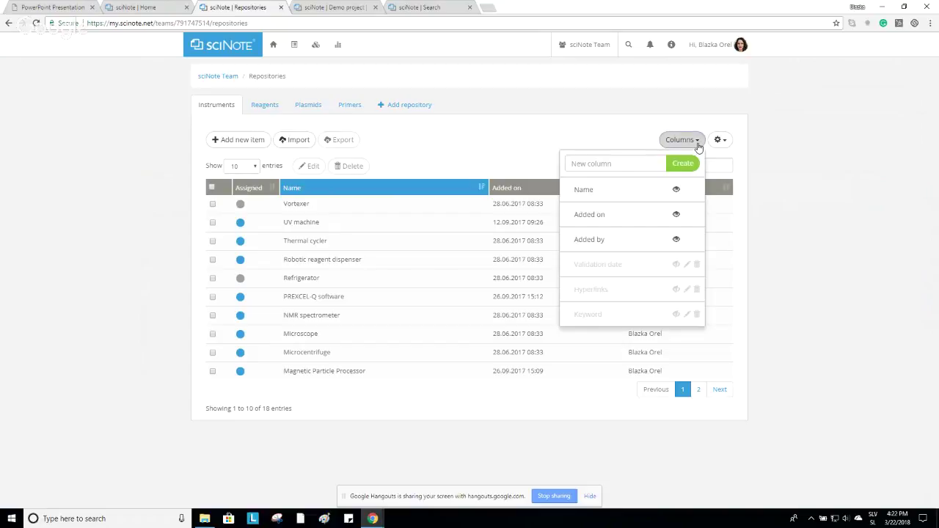
{"action": "left_click", "coordinate": [676, 242]}
{"action": "left_click", "coordinate": [676, 241]}
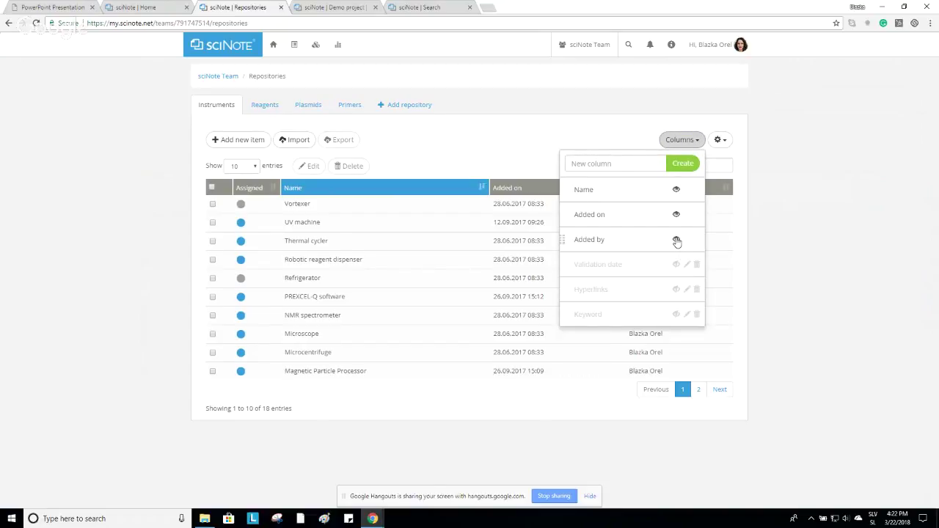
{"action": "left_click", "coordinate": [552, 137]}
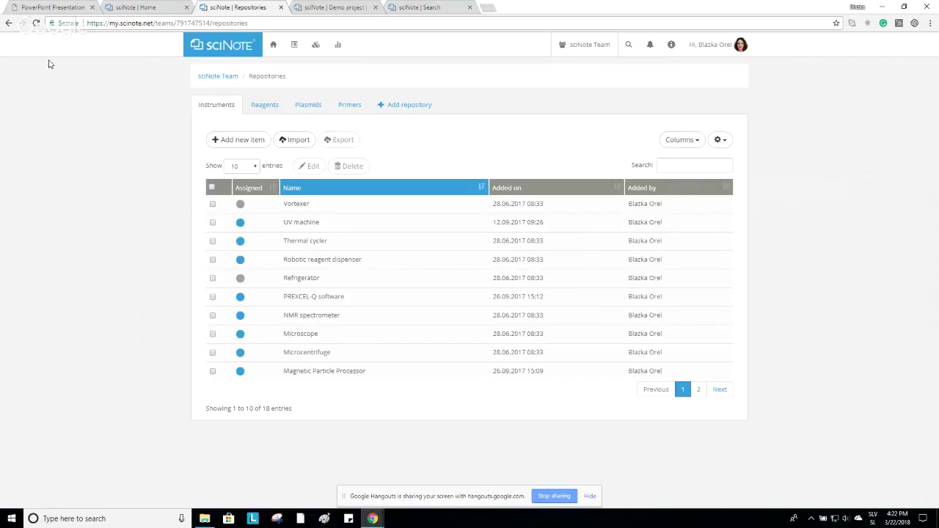
Assign the UV machine and Vortexer from the Instruments repository to the qPCR task, showing only assigned items.
{"action": "left_click", "coordinate": [8, 24]}
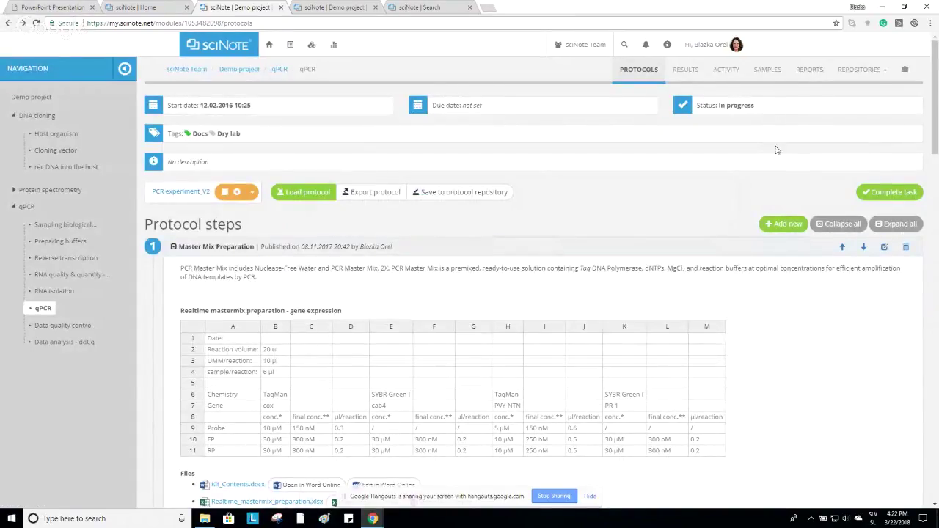
{"action": "left_click", "coordinate": [875, 77]}
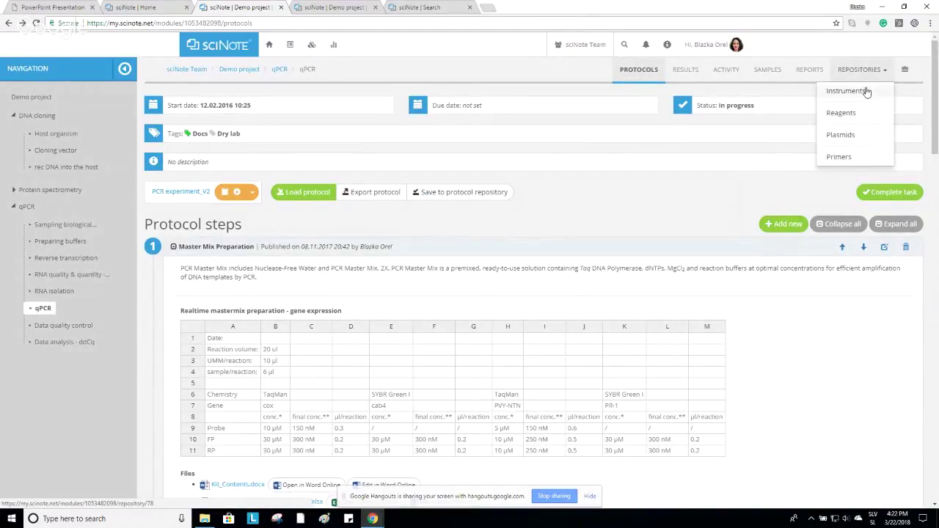
{"action": "left_click", "coordinate": [848, 91]}
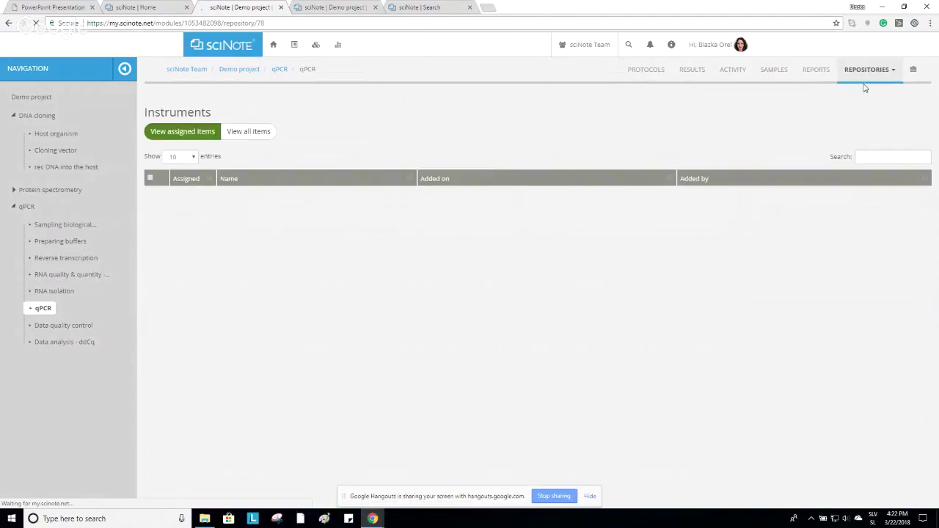
{"action": "left_click", "coordinate": [261, 139]}
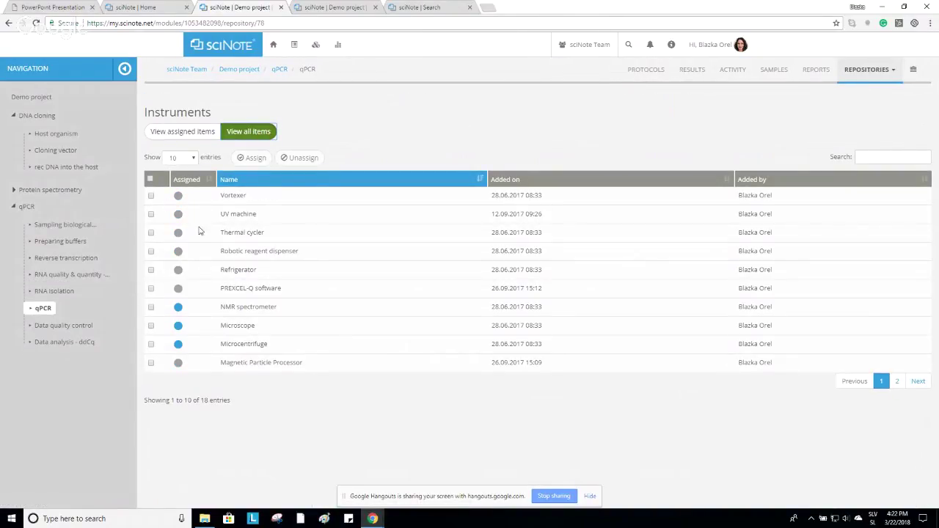
{"action": "left_click", "coordinate": [152, 214]}
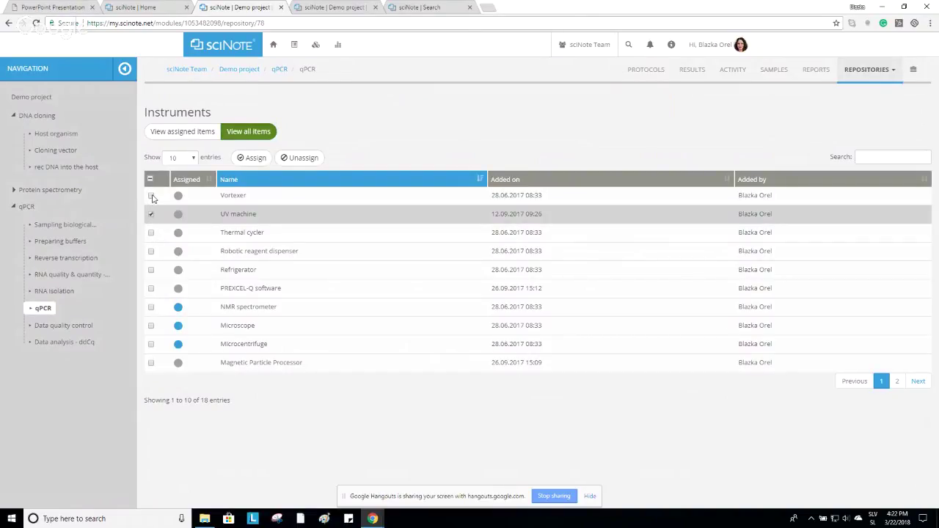
{"action": "left_click", "coordinate": [152, 197]}
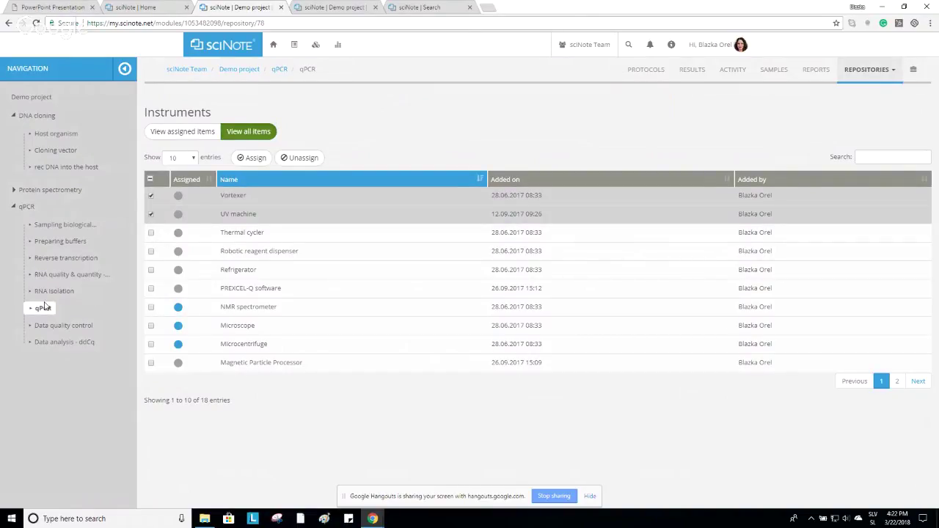
{"action": "left_click", "coordinate": [251, 157]}
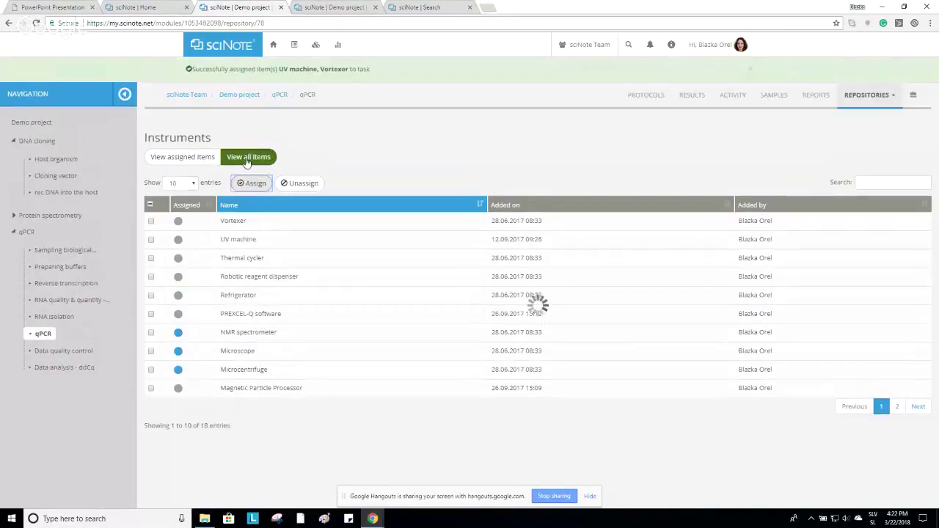
{"action": "left_click", "coordinate": [187, 157]}
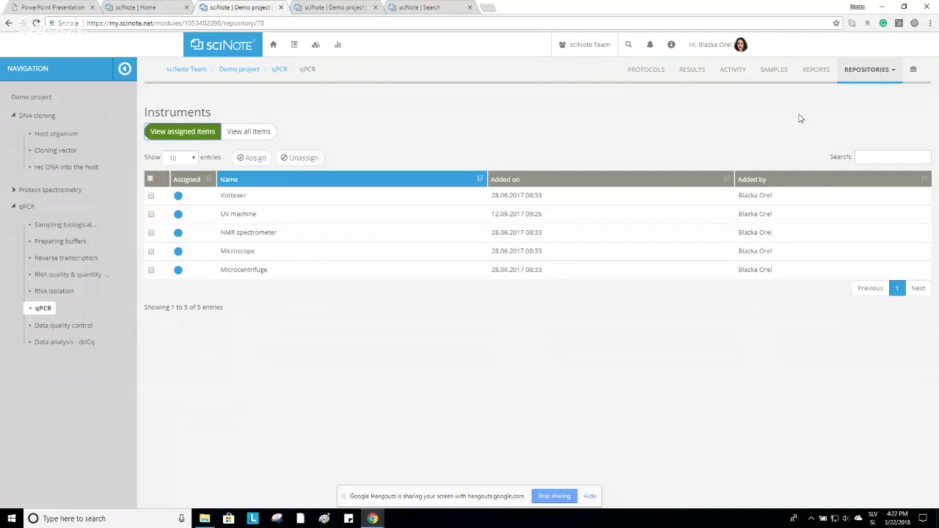
{"action": "left_click", "coordinate": [822, 71]}
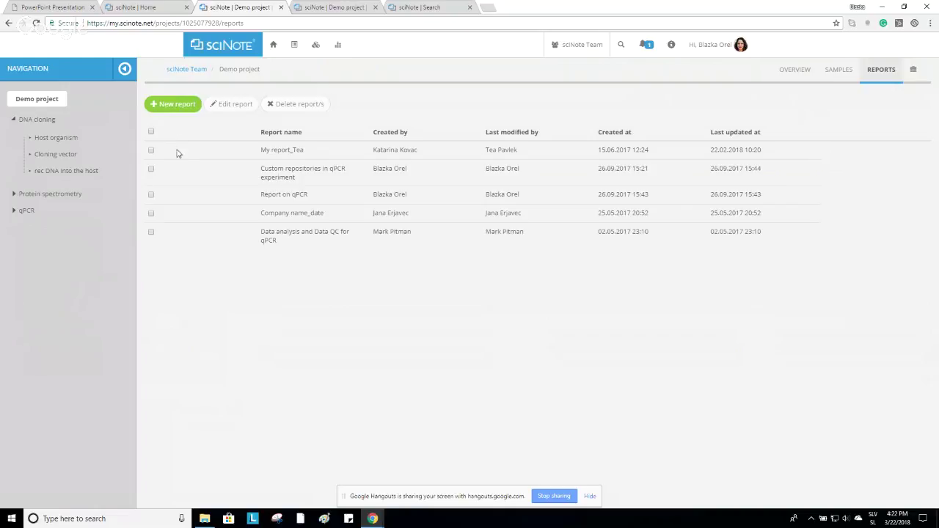
Start a new Demo project report and select its tasks, including Preparing buffers.
{"action": "left_click", "coordinate": [175, 105]}
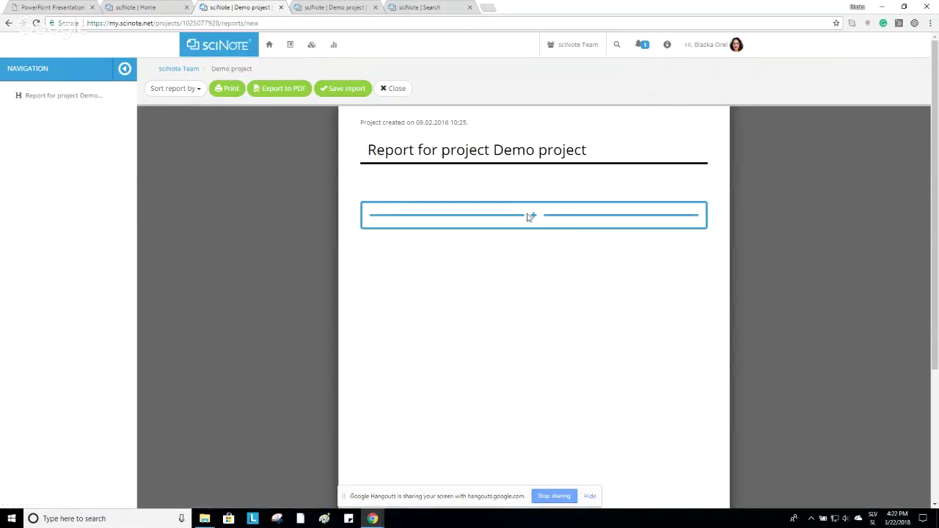
{"action": "left_click", "coordinate": [529, 215]}
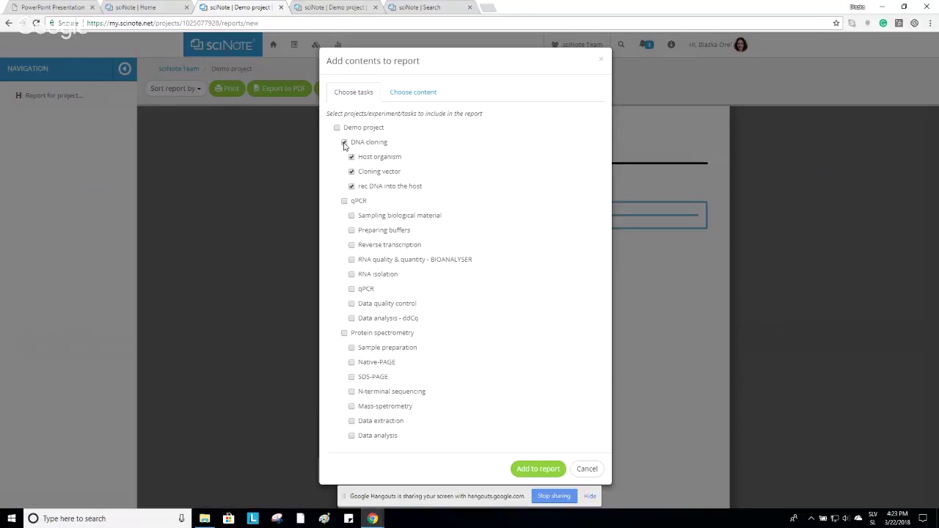
{"action": "left_click", "coordinate": [352, 157]}
{"action": "left_click", "coordinate": [352, 217]}
{"action": "left_click", "coordinate": [353, 231]}
Clear the task content options, include protocol steps, and add the chosen contents to the report.
{"action": "left_click", "coordinate": [411, 93]}
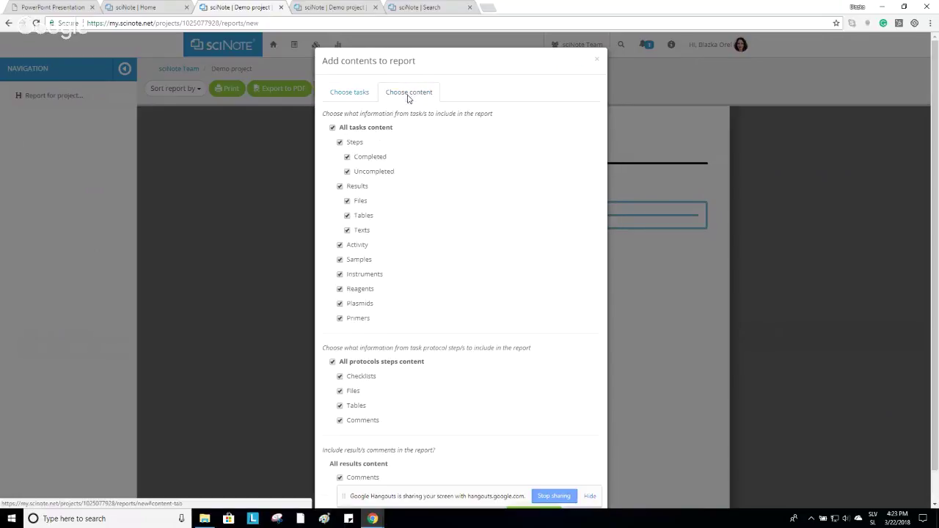
{"action": "left_click", "coordinate": [333, 127]}
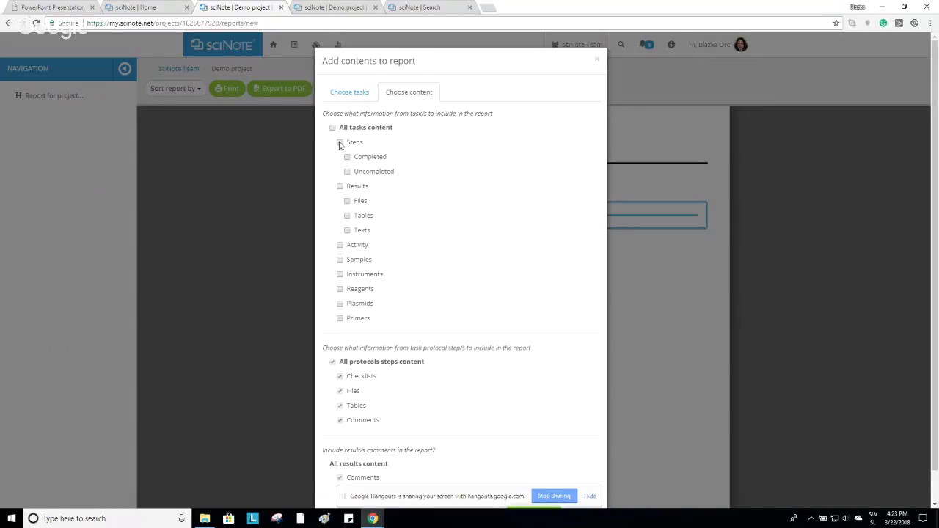
{"action": "left_click", "coordinate": [340, 142]}
{"action": "scroll", "coordinate": [481, 176], "scroll_direction": "down", "scroll_amount": 1}
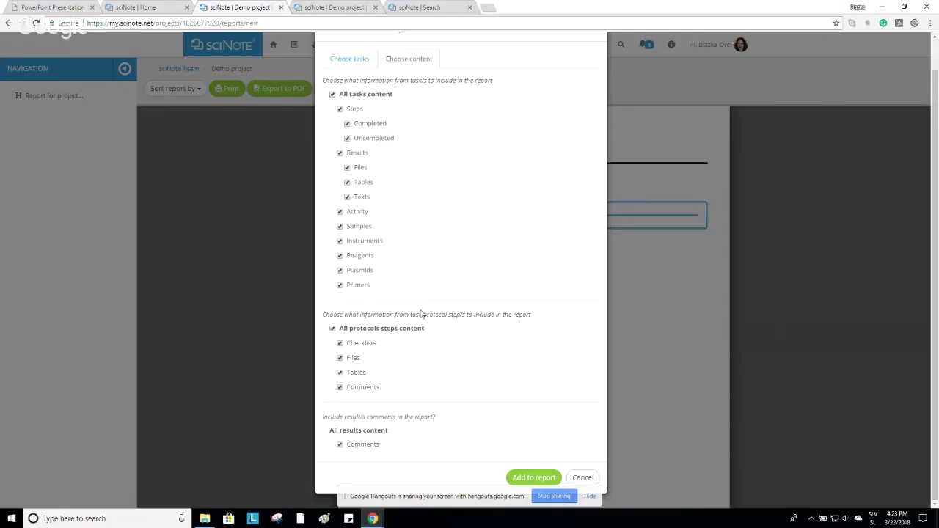
{"action": "left_click", "coordinate": [525, 479]}
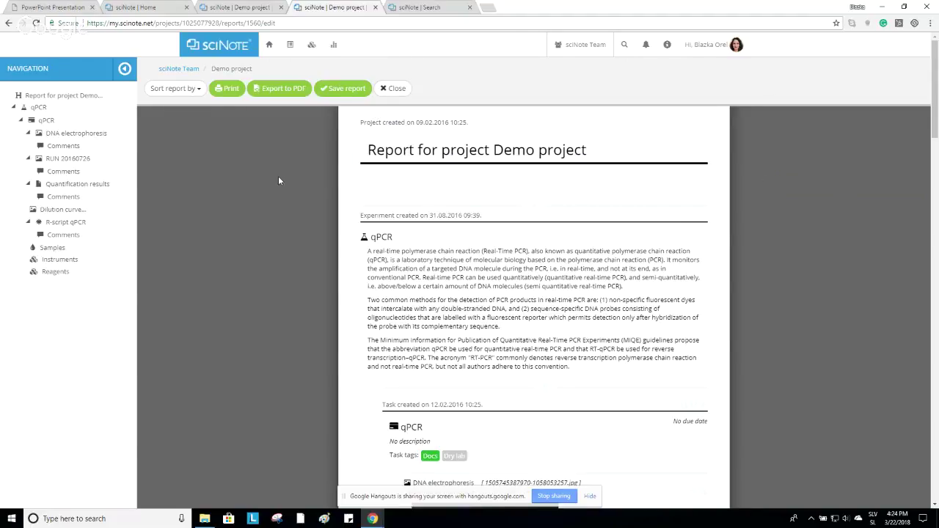
Scroll through the report draft and remove the R-script qPCR section.
{"action": "scroll", "coordinate": [278, 181], "scroll_direction": "down", "scroll_amount": 5}
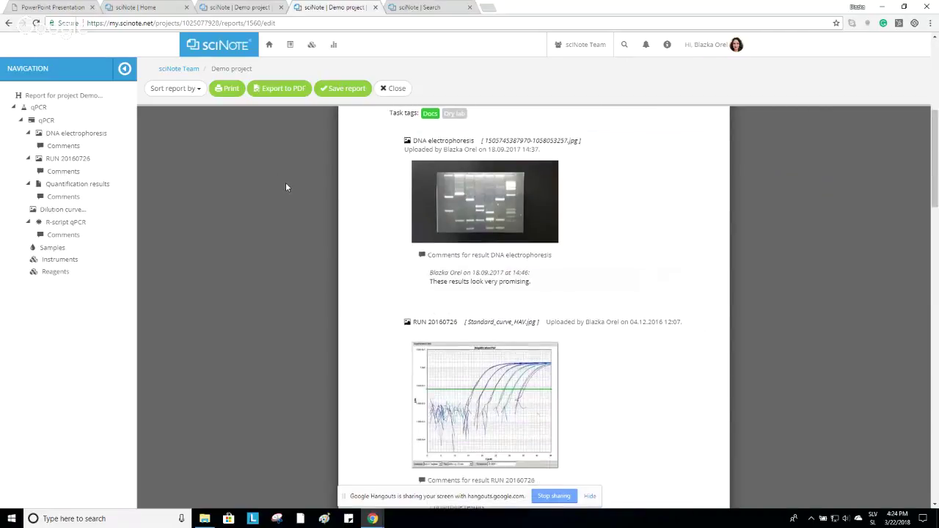
{"action": "scroll", "coordinate": [484, 195], "scroll_direction": "down", "scroll_amount": 4}
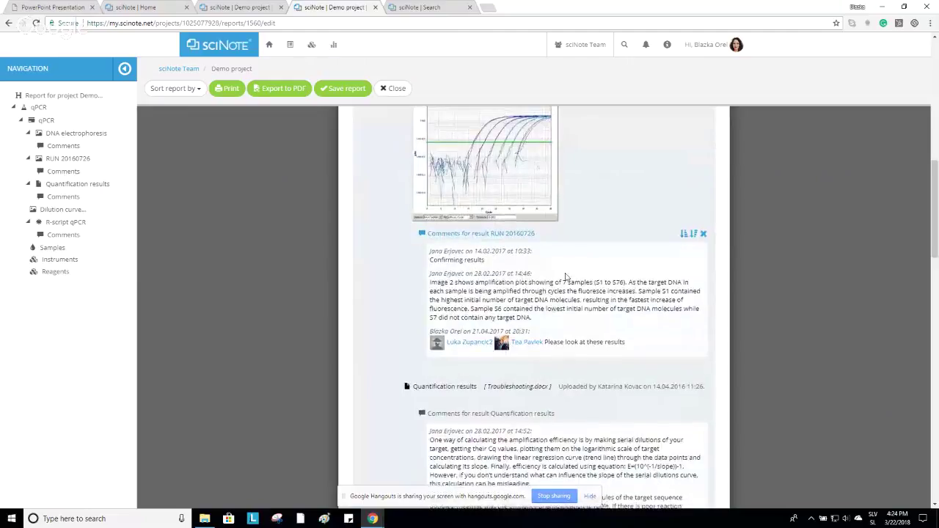
{"action": "scroll", "coordinate": [574, 271], "scroll_direction": "down", "scroll_amount": 5}
{"action": "scroll", "coordinate": [575, 271], "scroll_direction": "down", "scroll_amount": 5}
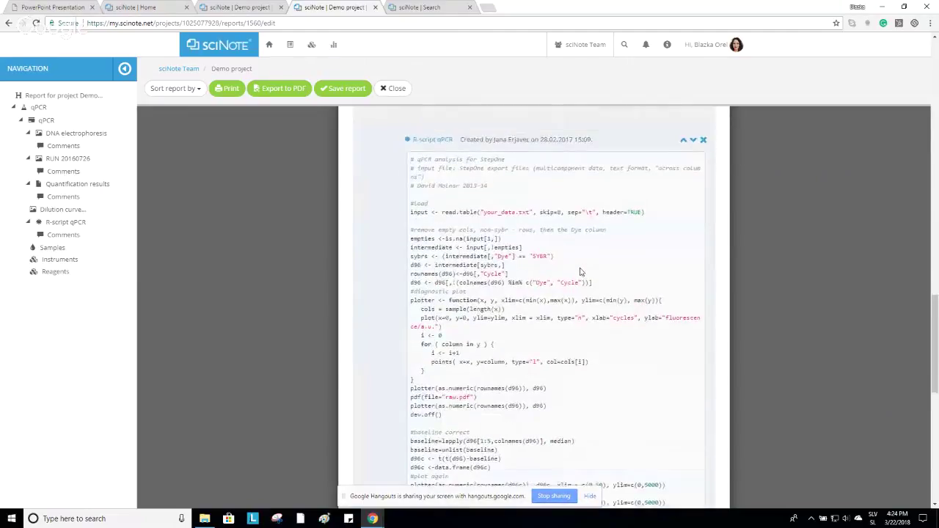
{"action": "scroll", "coordinate": [734, 212], "scroll_direction": "up", "scroll_amount": 1}
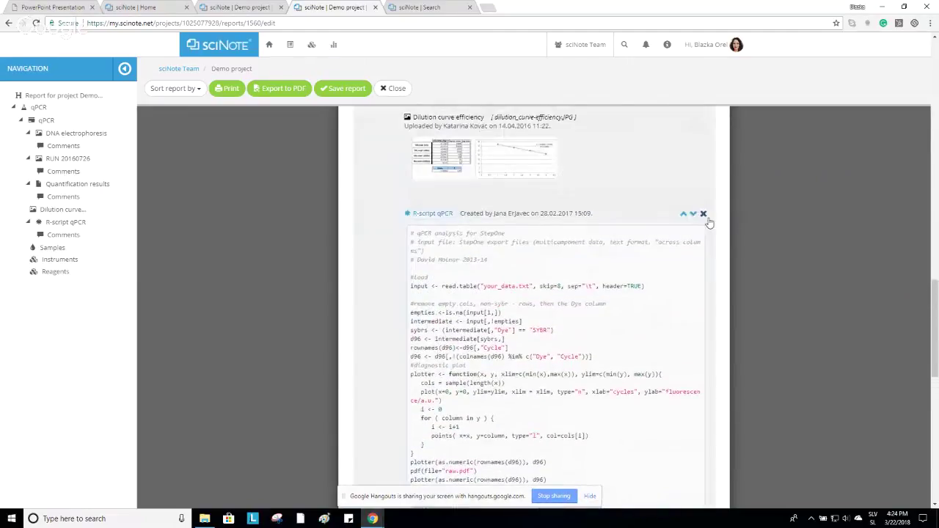
{"action": "scroll", "coordinate": [744, 226], "scroll_direction": "down", "scroll_amount": 2}
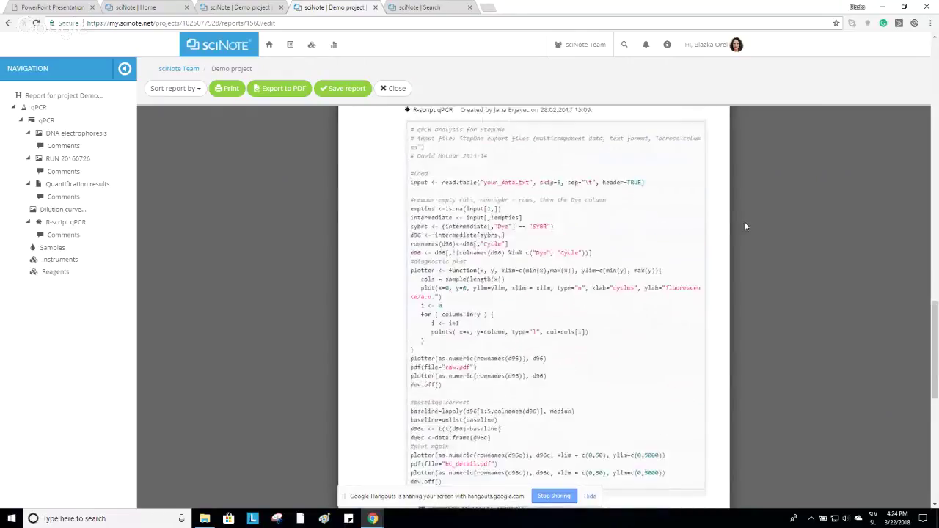
{"action": "scroll", "coordinate": [713, 210], "scroll_direction": "up", "scroll_amount": 2}
{"action": "left_click", "coordinate": [703, 215]}
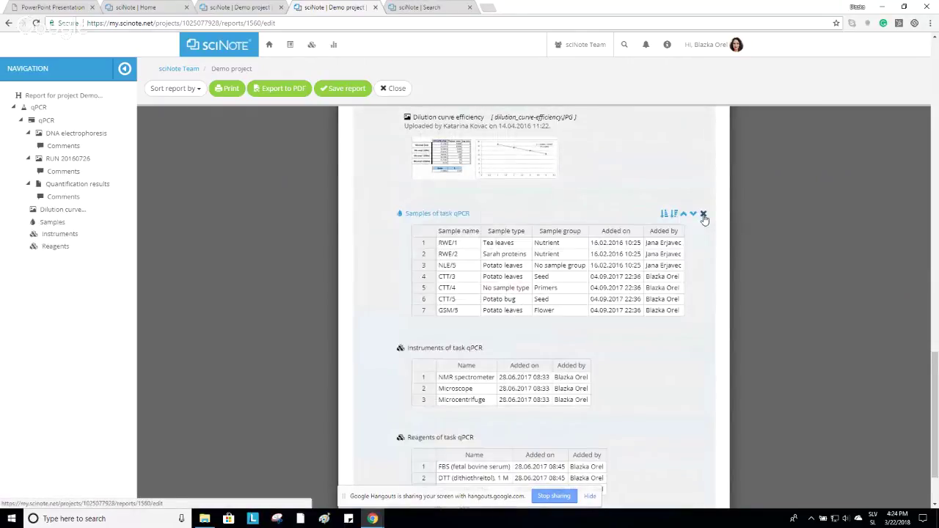
Move the qPCR samples table up two places above Quantification results, then close the report editor.
{"action": "left_click", "coordinate": [684, 214]}
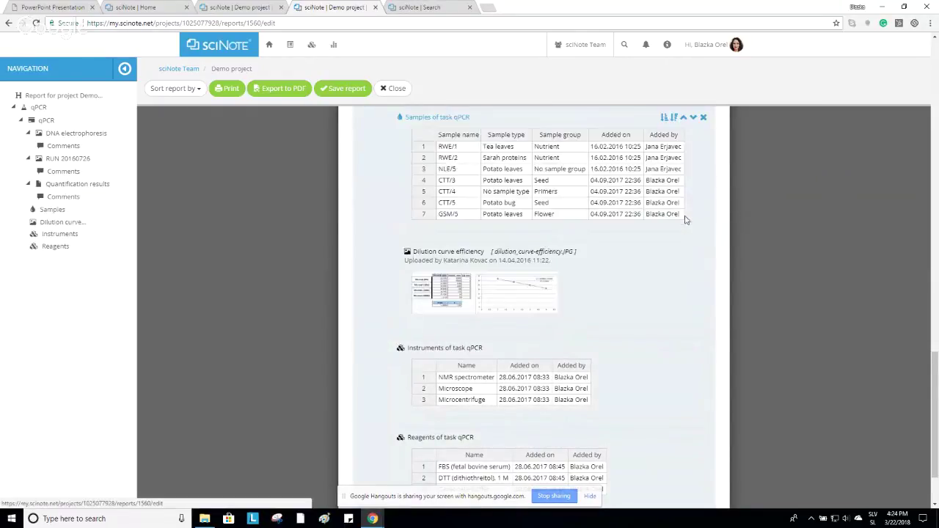
{"action": "scroll", "coordinate": [686, 221], "scroll_direction": "up", "scroll_amount": 4}
{"action": "left_click", "coordinate": [683, 313]}
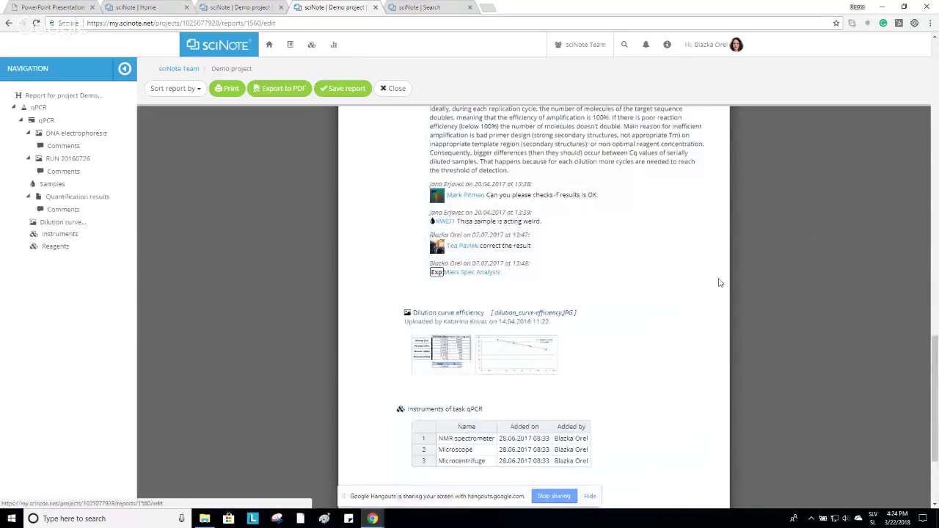
{"action": "scroll", "coordinate": [689, 241], "scroll_direction": "up", "scroll_amount": 4}
{"action": "scroll", "coordinate": [688, 241], "scroll_direction": "up", "scroll_amount": 15}
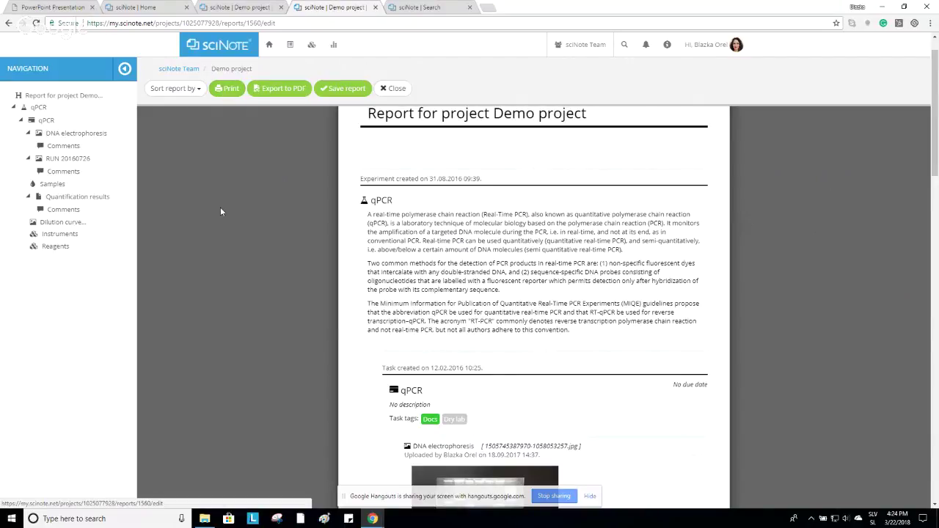
{"action": "scroll", "coordinate": [223, 212], "scroll_direction": "up", "scroll_amount": 1}
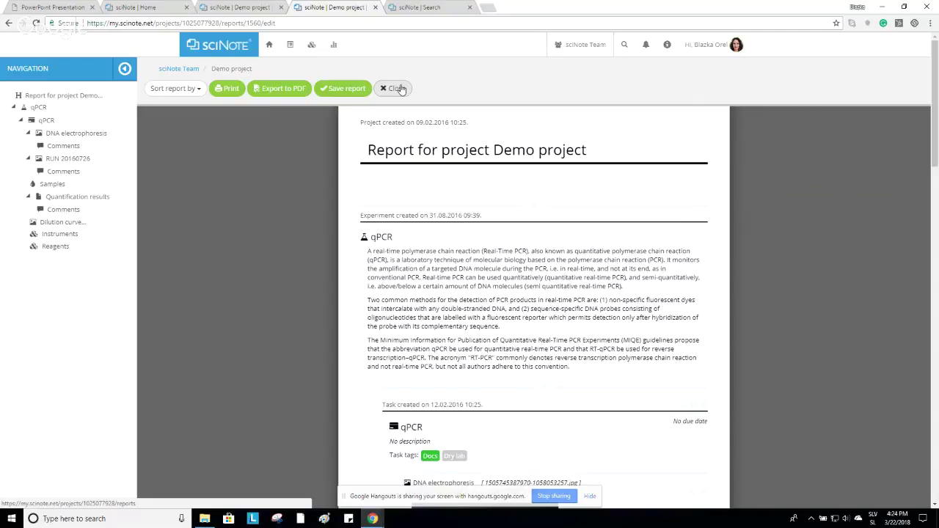
{"action": "left_click", "coordinate": [401, 89]}
Confirm leaving the report, return to the sciNote Team home page, and toggle the team list without switching.
{"action": "left_click", "coordinate": [494, 74]}
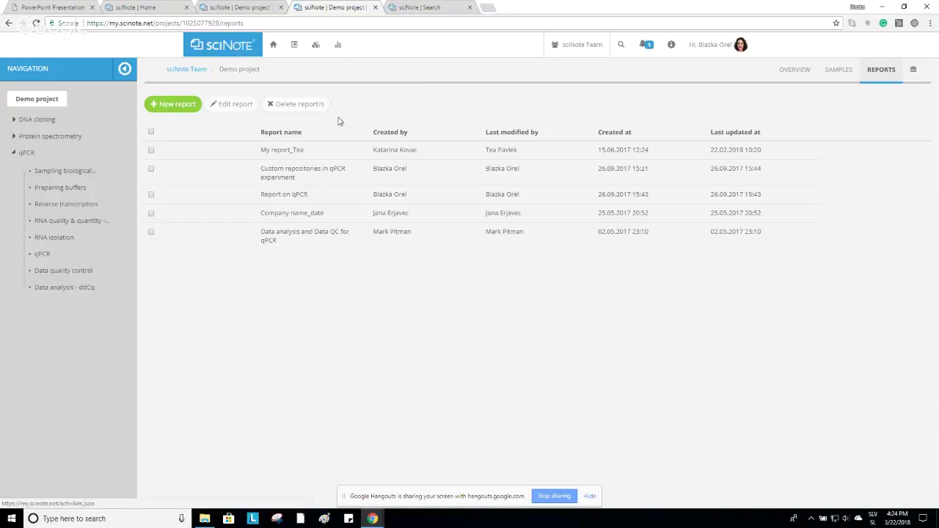
{"action": "left_click", "coordinate": [235, 48]}
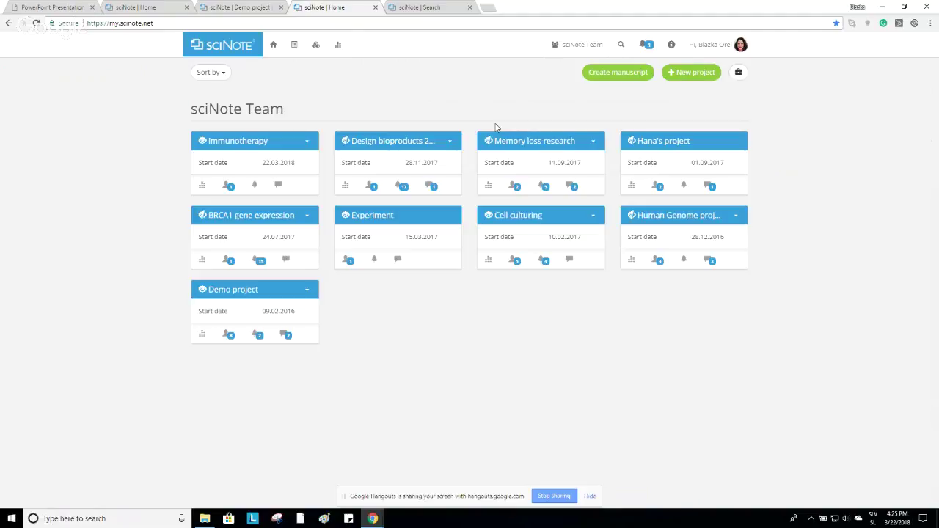
{"action": "left_click", "coordinate": [574, 46]}
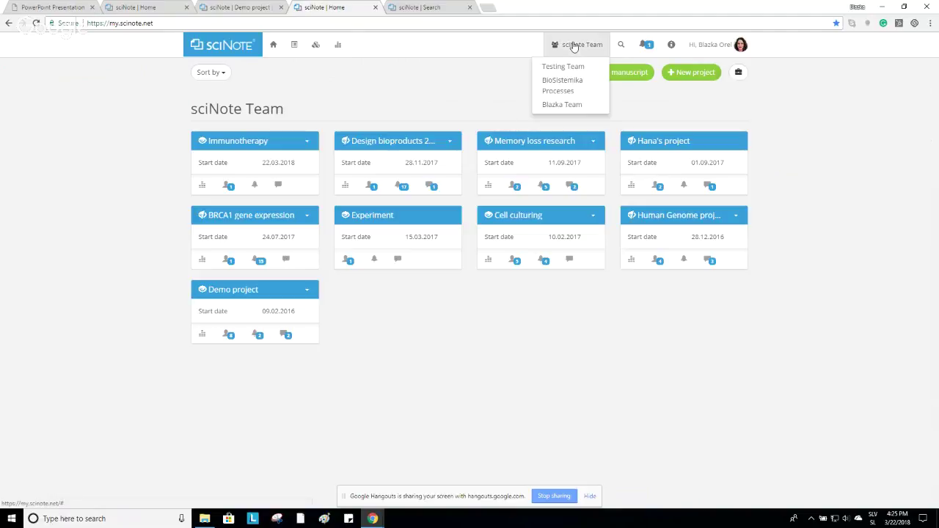
{"action": "left_click", "coordinate": [575, 46]}
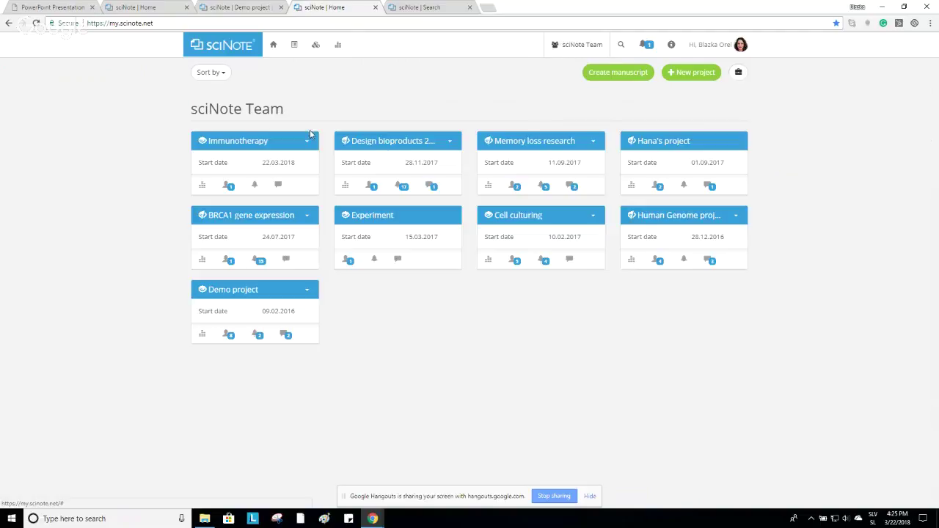
Enter Demo project, preview the Protein spectrometry workflow, then check the DNA cloning experiment's options.
{"action": "left_click", "coordinate": [240, 291]}
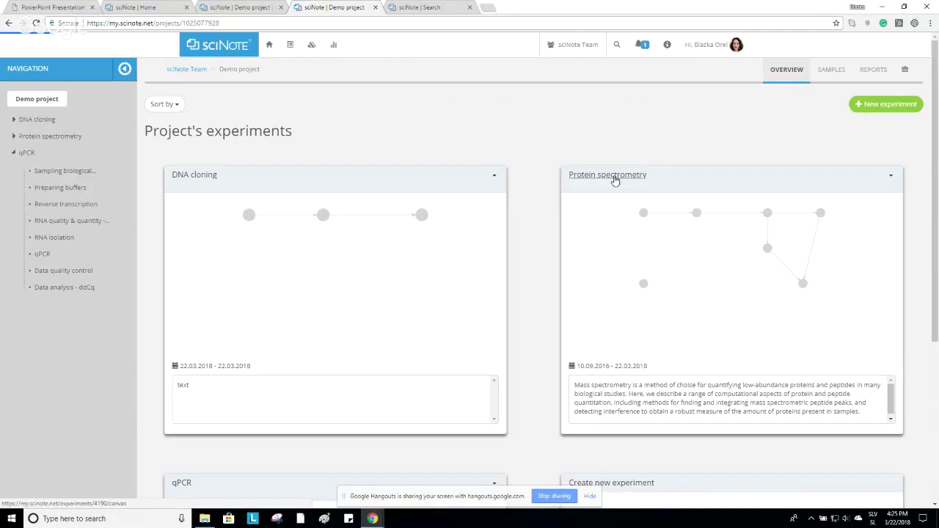
{"action": "left_click", "coordinate": [615, 181]}
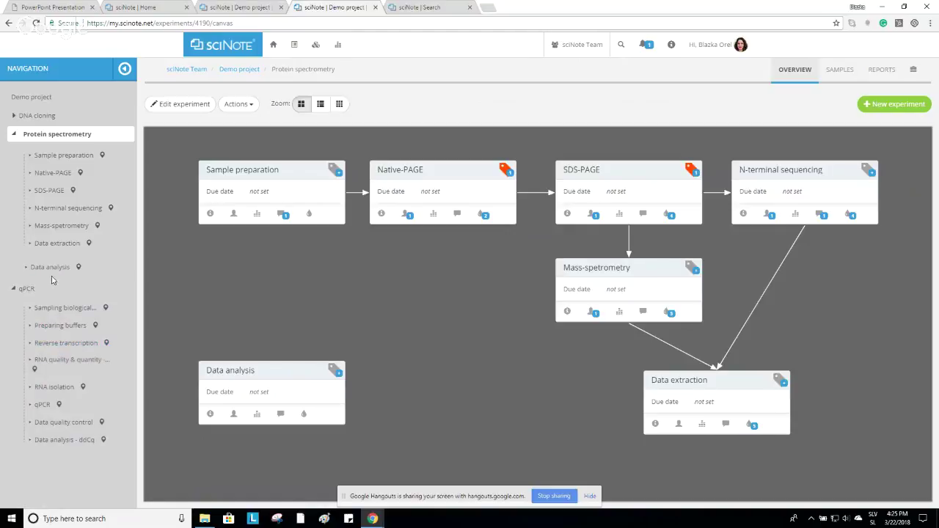
{"action": "left_click", "coordinate": [239, 70]}
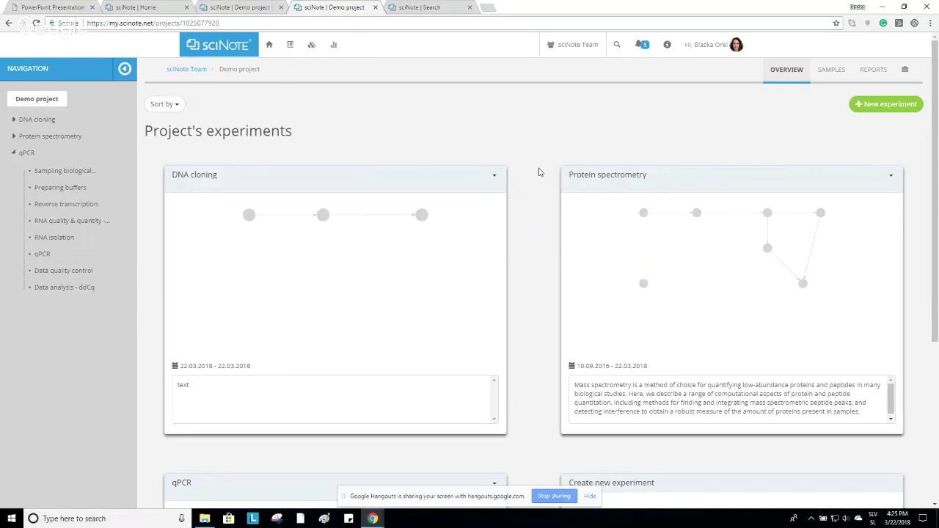
{"action": "left_click", "coordinate": [494, 176]}
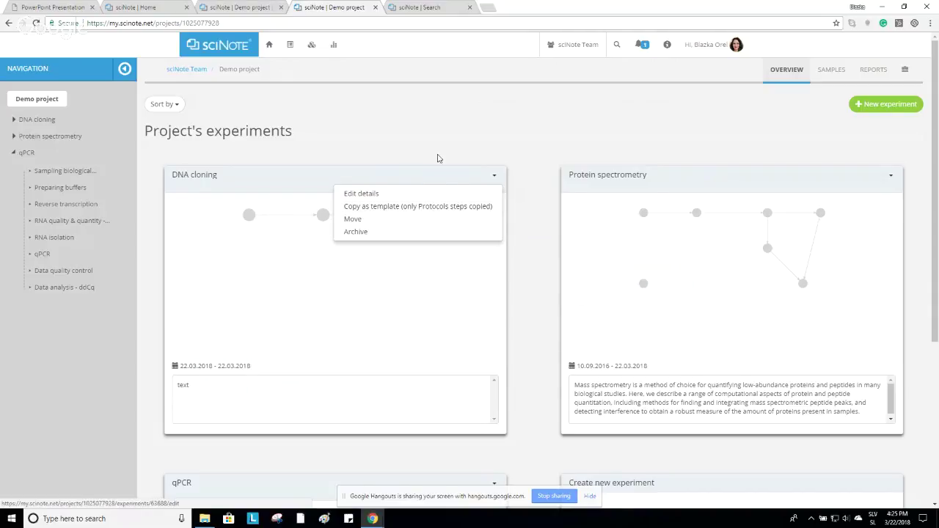
{"action": "left_click", "coordinate": [476, 170]}
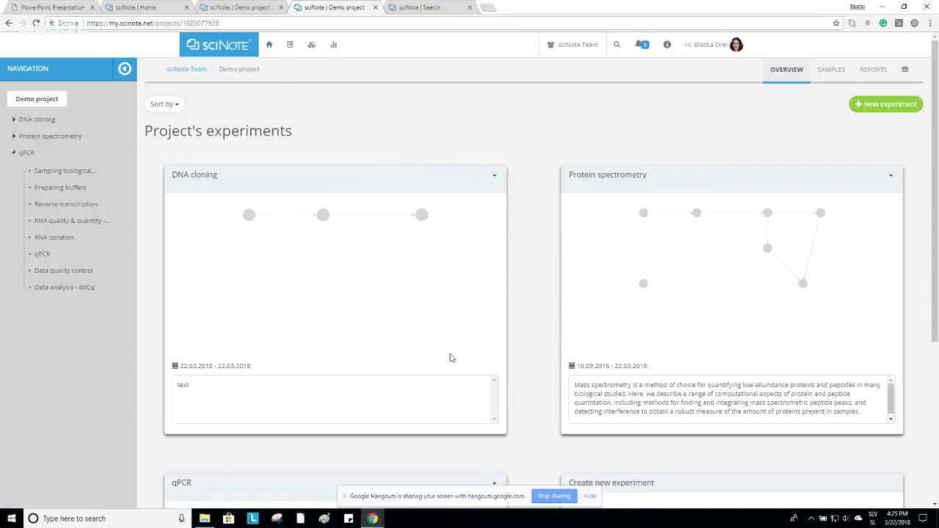
Read Protein spectrometry's experiment details without saving, then show its workflow canvas.
{"action": "left_click", "coordinate": [890, 179]}
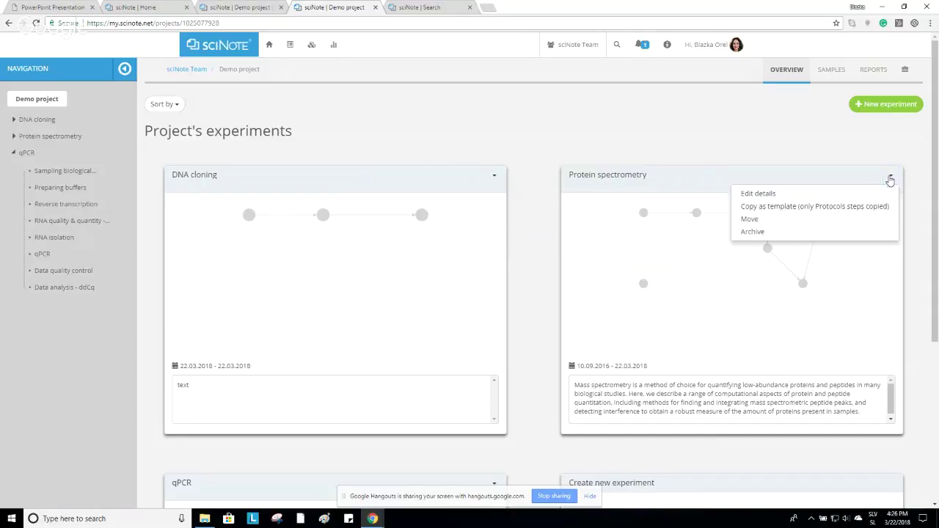
{"action": "left_click", "coordinate": [821, 193]}
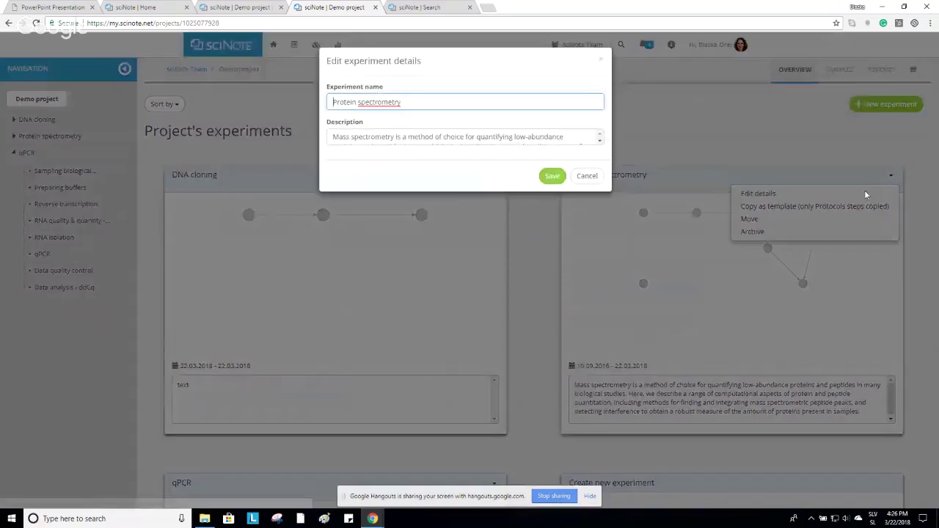
{"action": "left_click", "coordinate": [512, 138]}
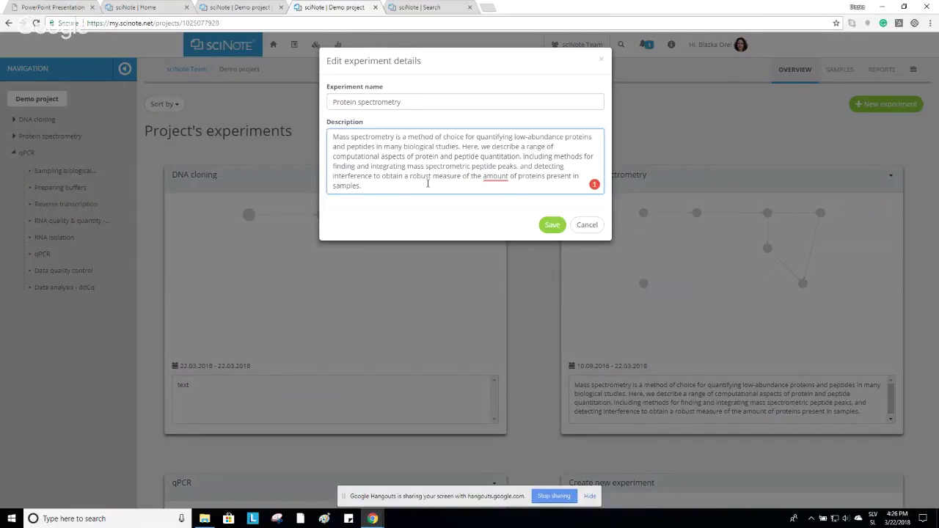
{"action": "left_click", "coordinate": [588, 226]}
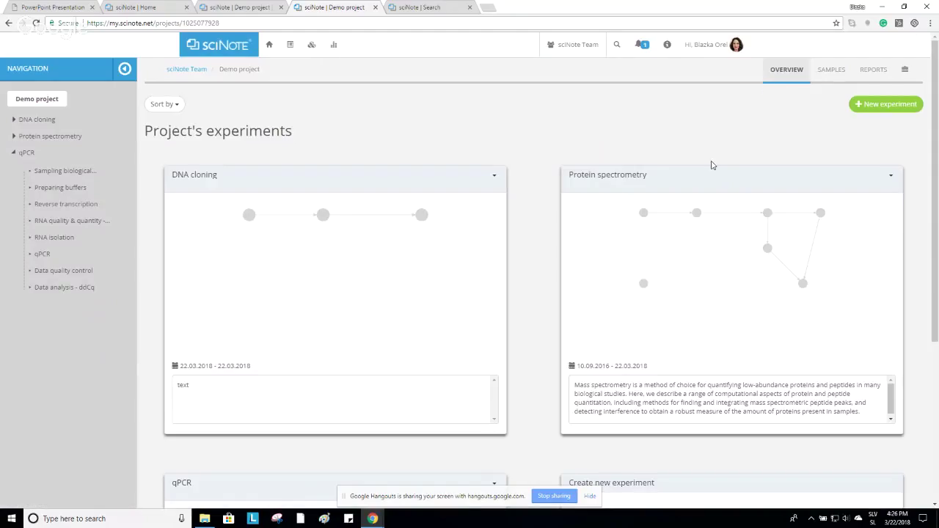
{"action": "left_click", "coordinate": [635, 179]}
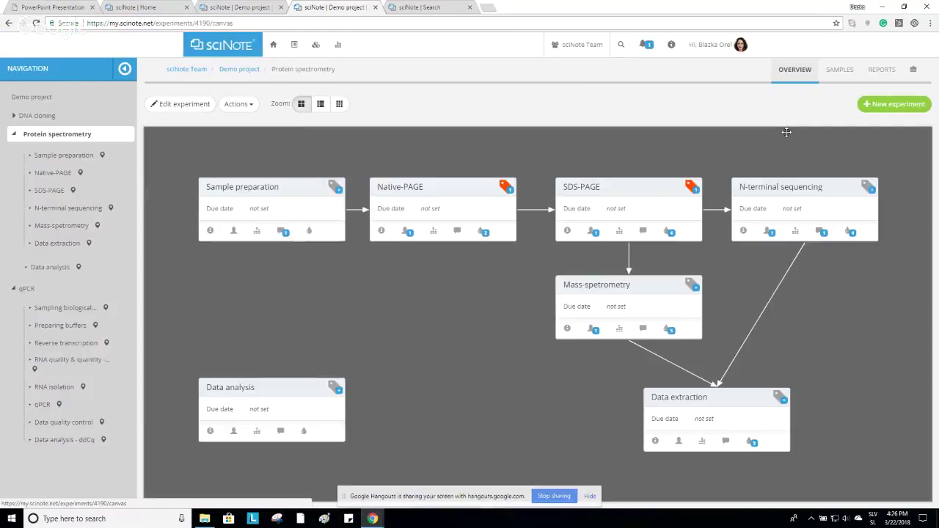
View the experiment's samples, team protocols, repositories and Demo project reports, ending on the team home page.
{"action": "left_click", "coordinate": [840, 70]}
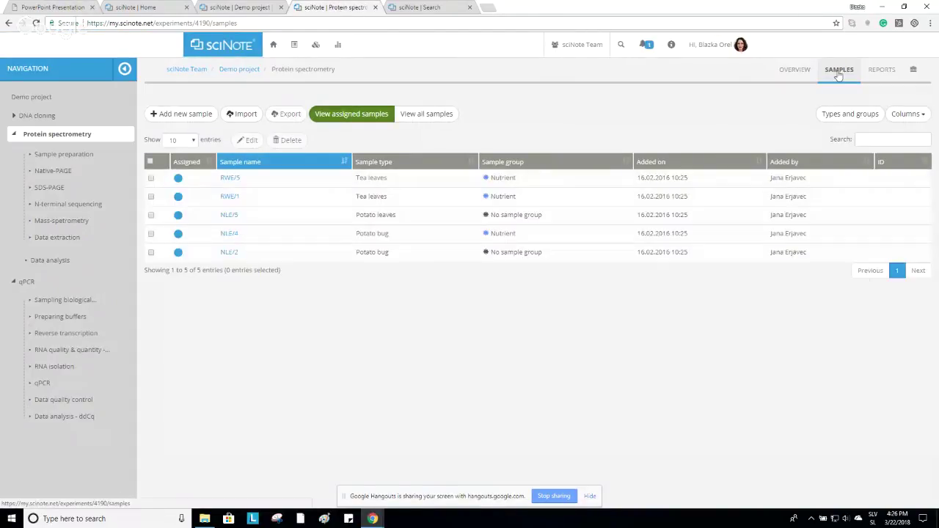
{"action": "left_click", "coordinate": [296, 46]}
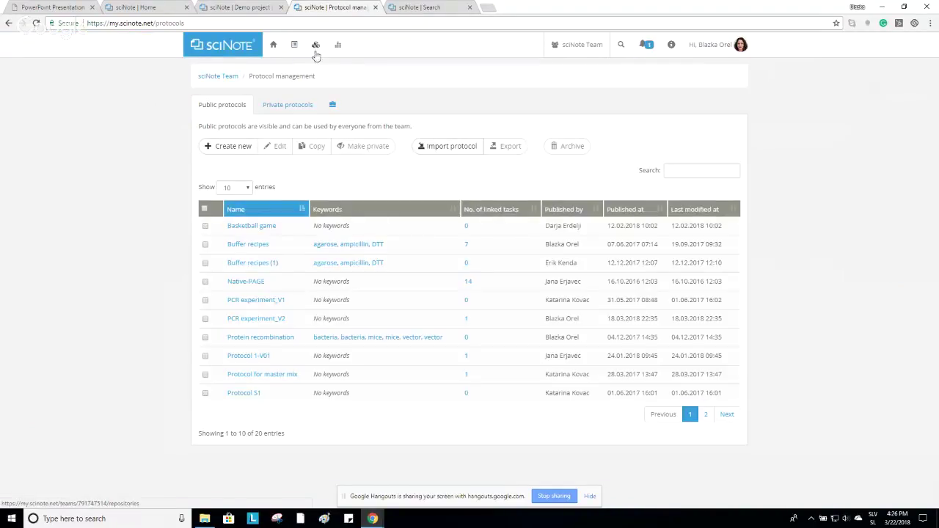
{"action": "left_click", "coordinate": [316, 46]}
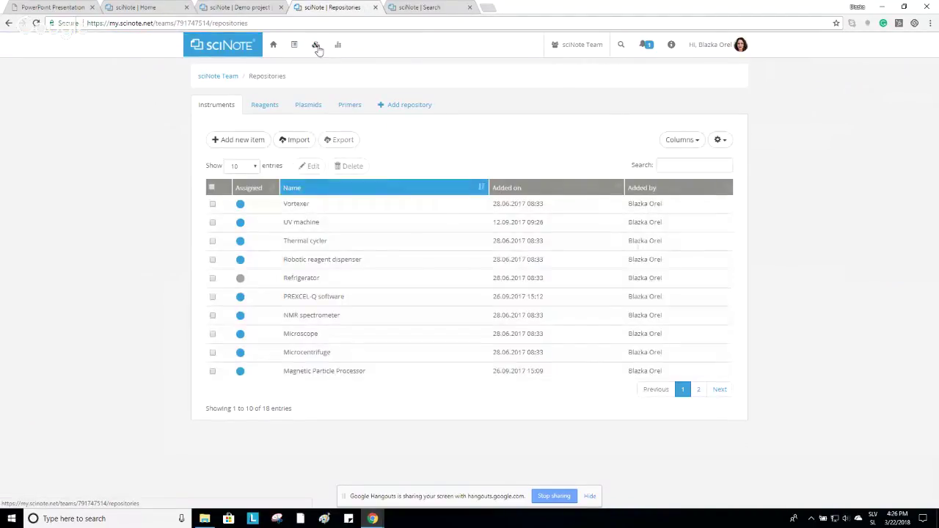
{"action": "left_click", "coordinate": [237, 49]}
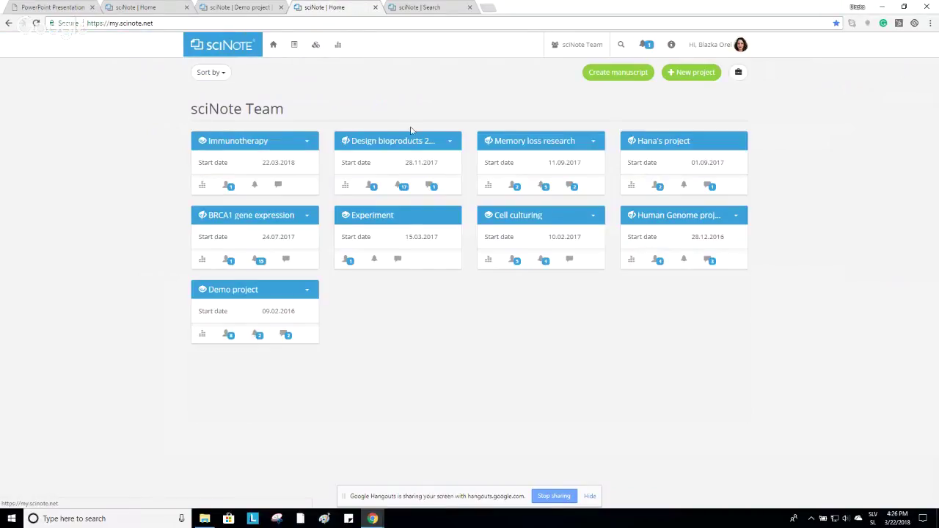
{"action": "left_click", "coordinate": [256, 291]}
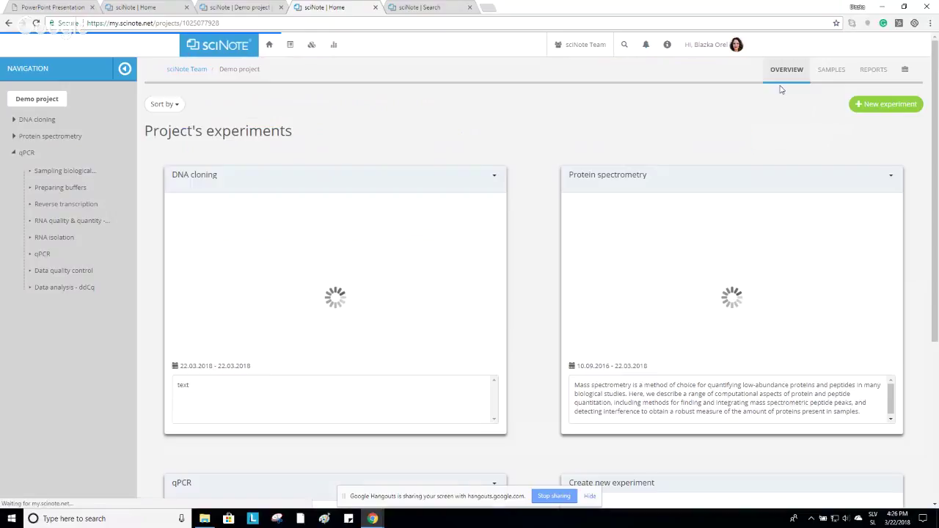
{"action": "left_click", "coordinate": [873, 74]}
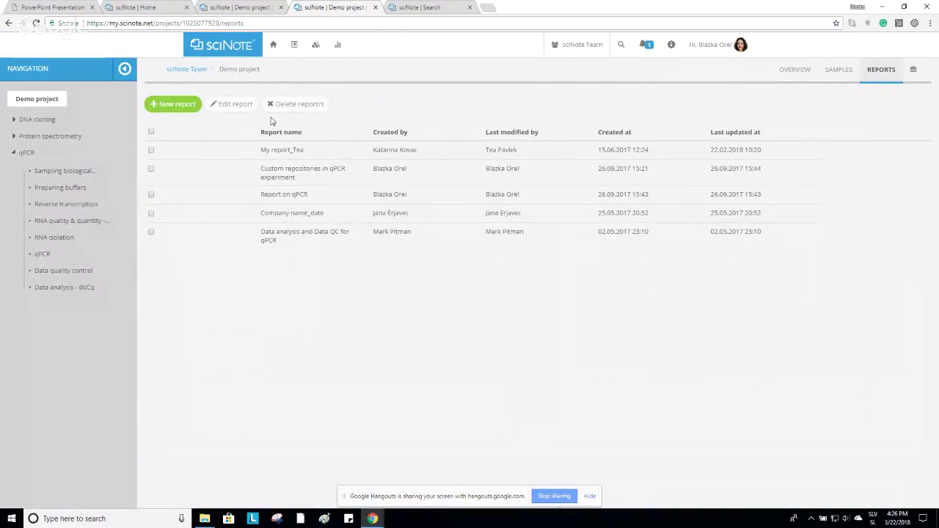
{"action": "left_click", "coordinate": [237, 55]}
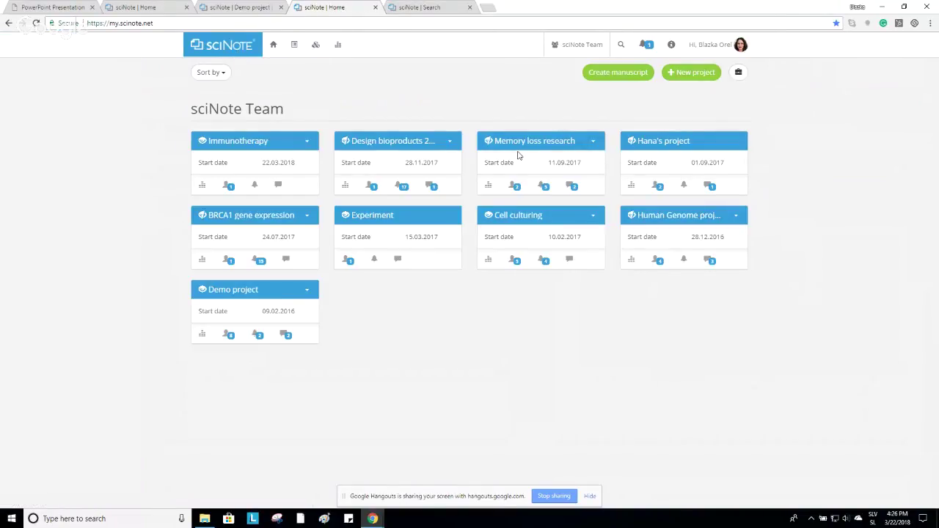
Run a global sciNote search for RNA.
{"action": "left_click", "coordinate": [621, 45]}
{"action": "left_click", "coordinate": [596, 72]}
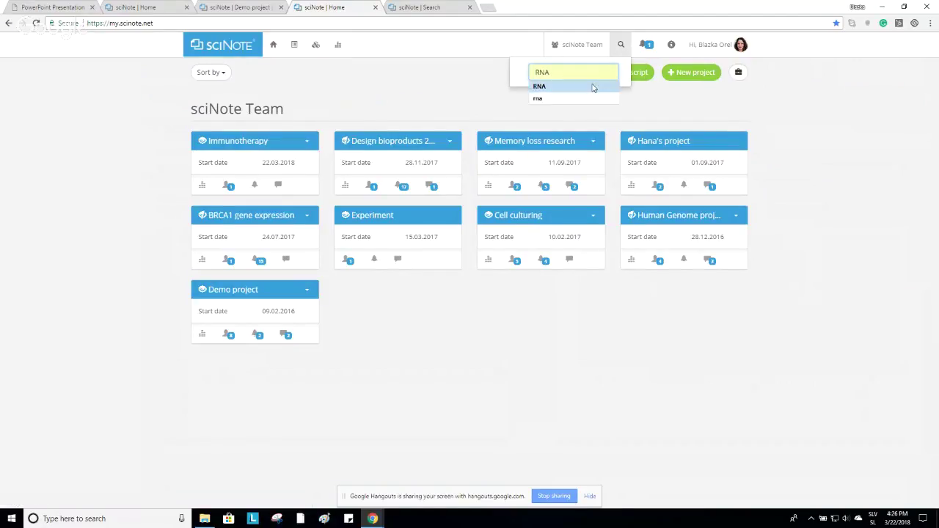
{"action": "left_click", "coordinate": [594, 88]}
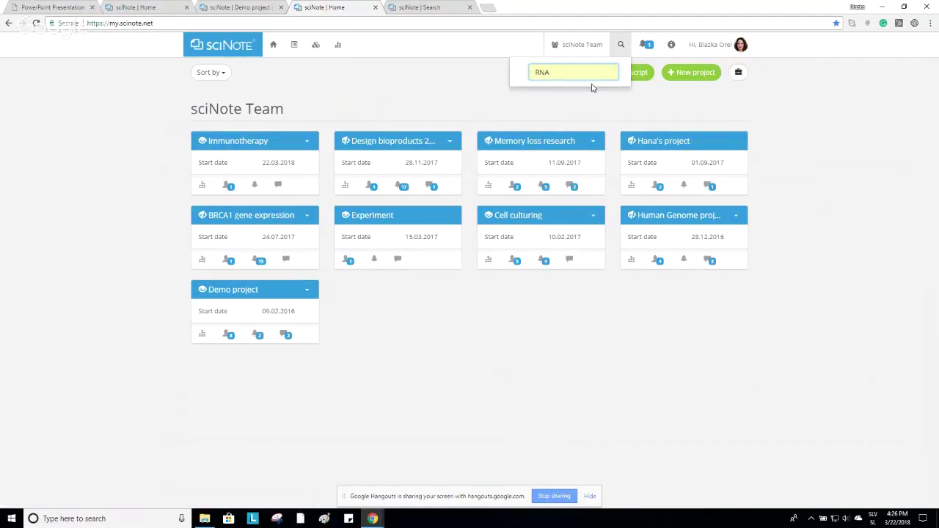
{"action": "key", "text": "Return"}
List only the experiments matching RNA, then return to the presentation slides PDF.
{"action": "left_click", "coordinate": [441, 8]}
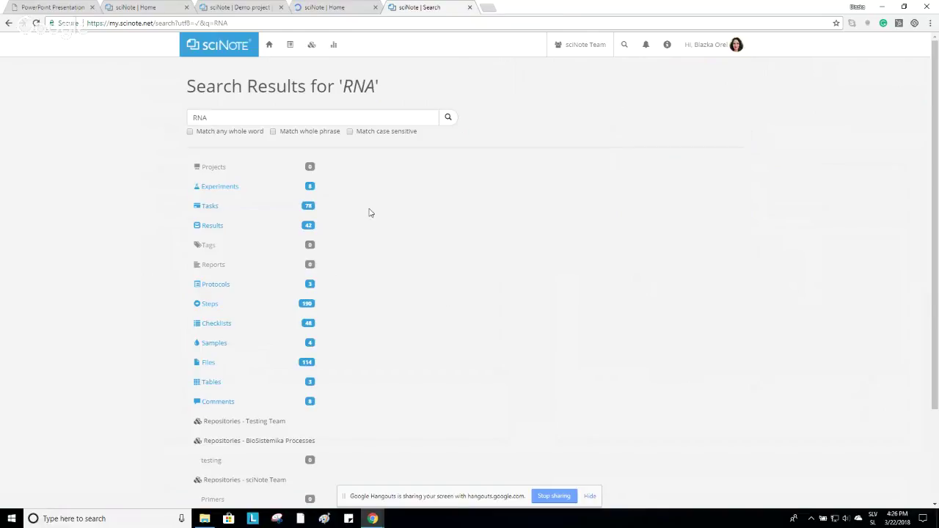
{"action": "scroll", "coordinate": [369, 212], "scroll_direction": "down", "scroll_amount": 1}
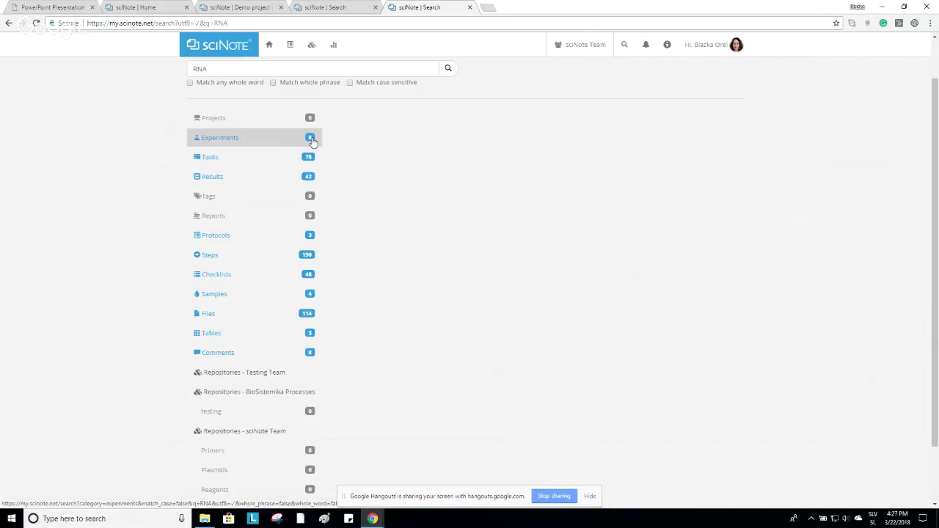
{"action": "left_click", "coordinate": [292, 142]}
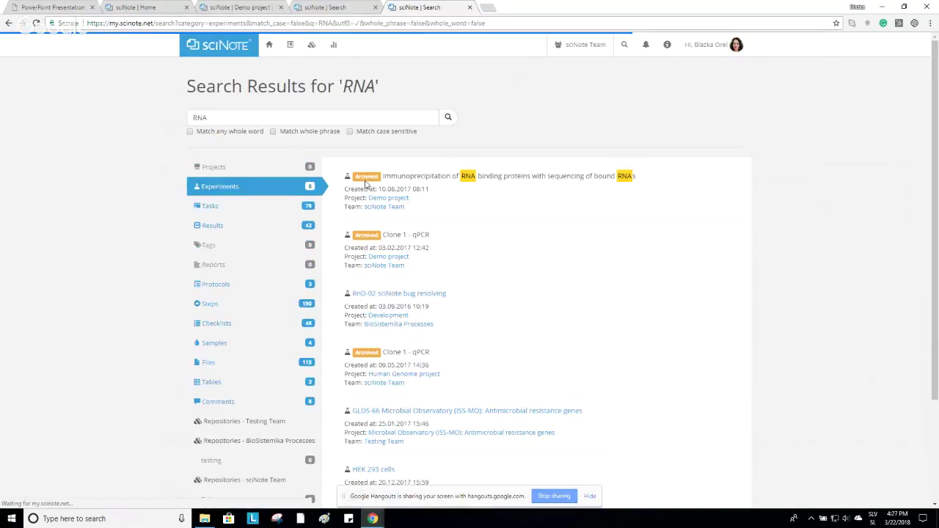
{"action": "scroll", "coordinate": [608, 213], "scroll_direction": "down", "scroll_amount": 2}
{"action": "scroll", "coordinate": [607, 212], "scroll_direction": "up", "scroll_amount": 2}
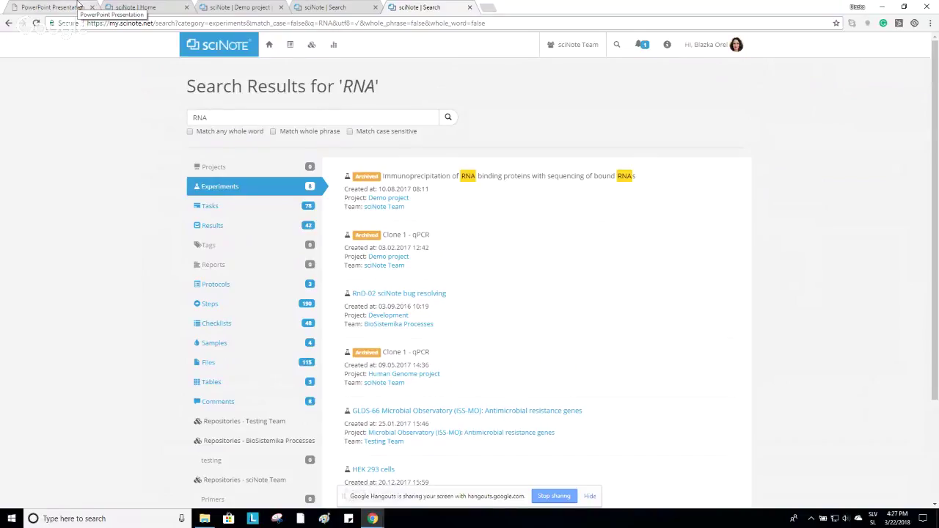
{"action": "left_click", "coordinate": [78, 6]}
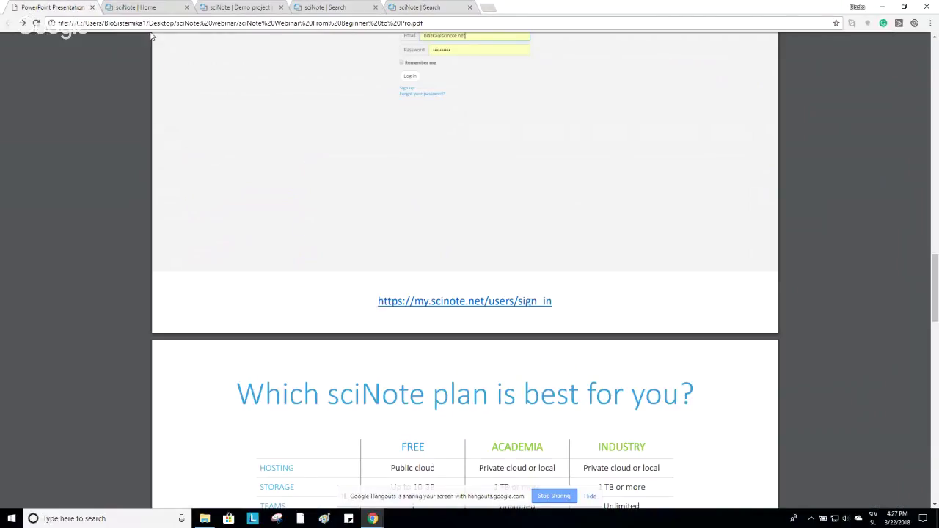
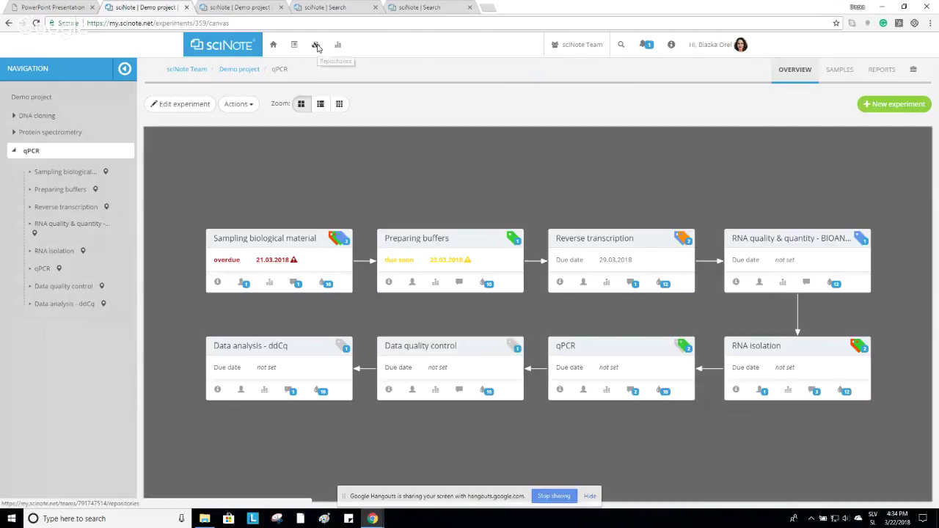
Open the team's Repositories page to show the Instruments inventory table.
{"action": "left_click", "coordinate": [317, 45]}
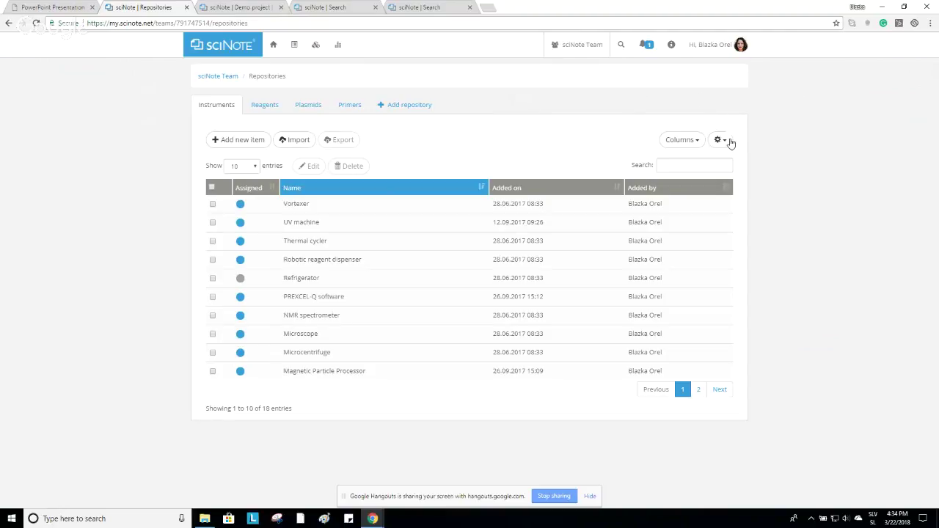
Start renaming the Instruments repository, cancel without changes, and return to the sciNote Team home page.
{"action": "left_click", "coordinate": [723, 141]}
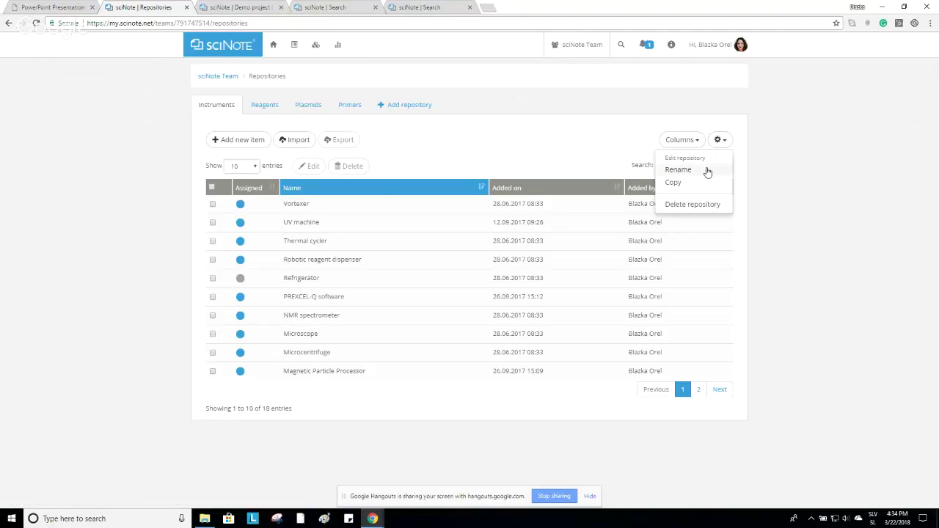
{"action": "left_click", "coordinate": [706, 170]}
{"action": "left_click_drag", "start_coordinate": [448, 101], "coordinate": [320, 108]}
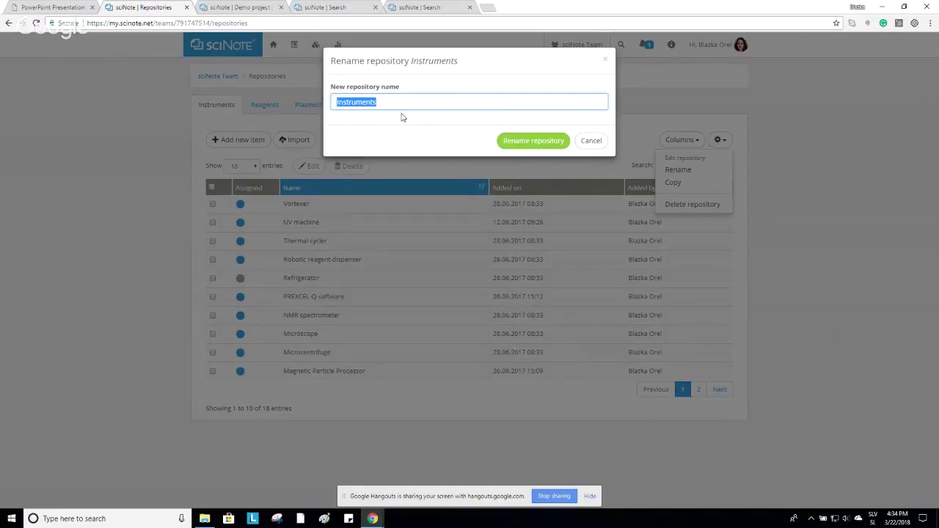
{"action": "left_click", "coordinate": [587, 141]}
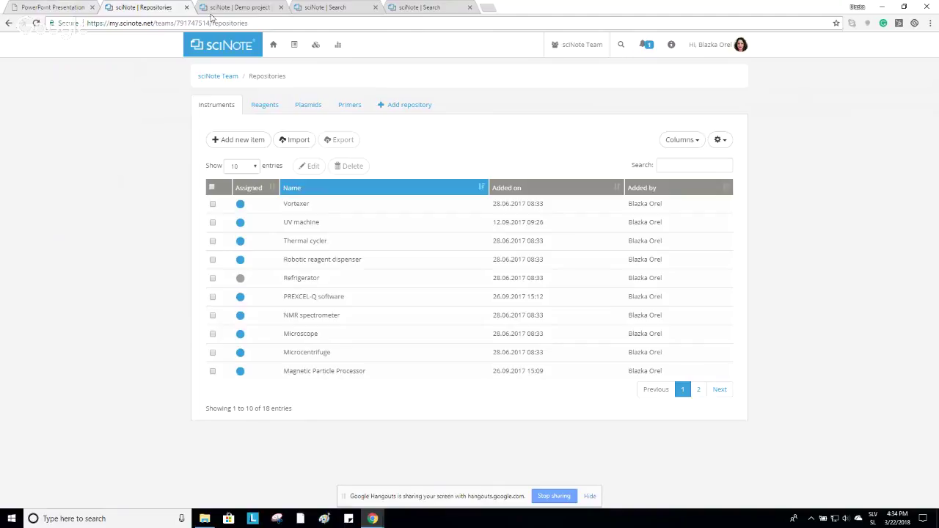
{"action": "left_click", "coordinate": [229, 55]}
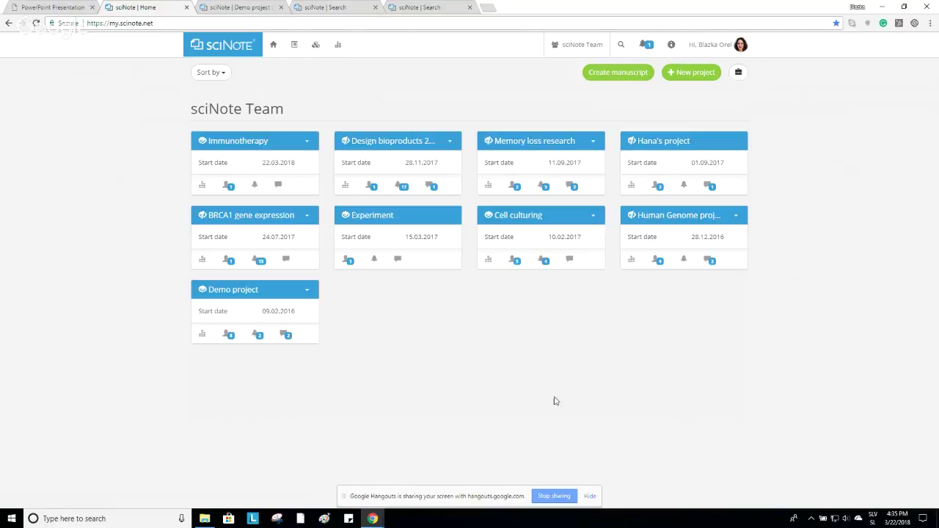
Open Demo project's qPCR experiment and its qPCR task protocol.
{"action": "left_click", "coordinate": [237, 296]}
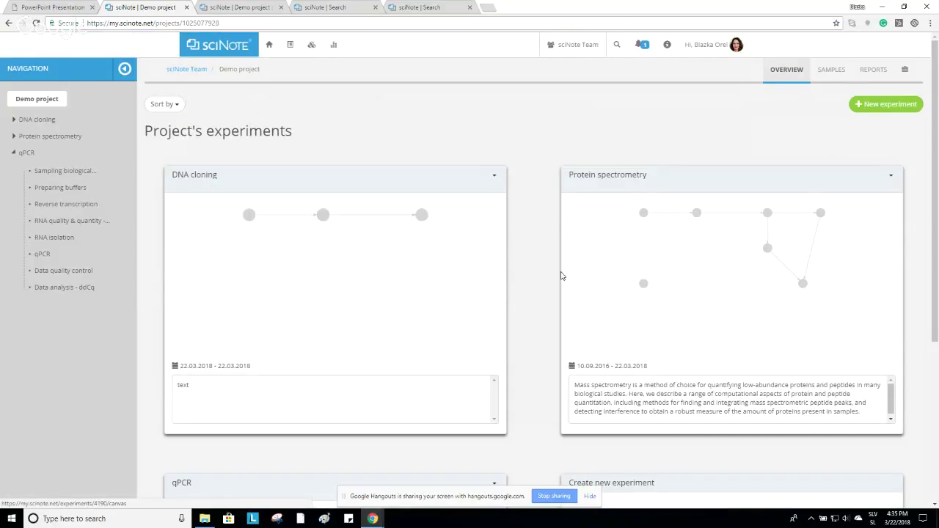
{"action": "scroll", "coordinate": [550, 275], "scroll_direction": "down", "scroll_amount": 3}
{"action": "left_click", "coordinate": [181, 234]}
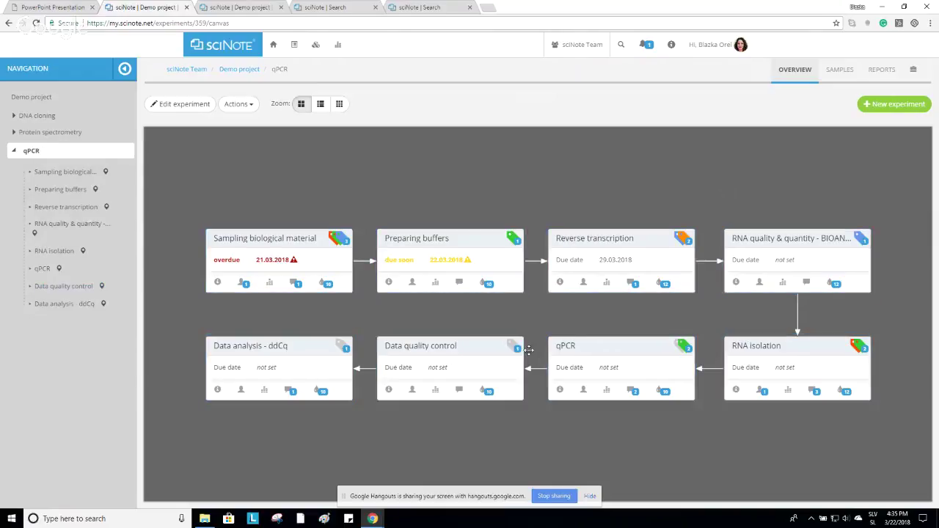
{"action": "left_click", "coordinate": [566, 347]}
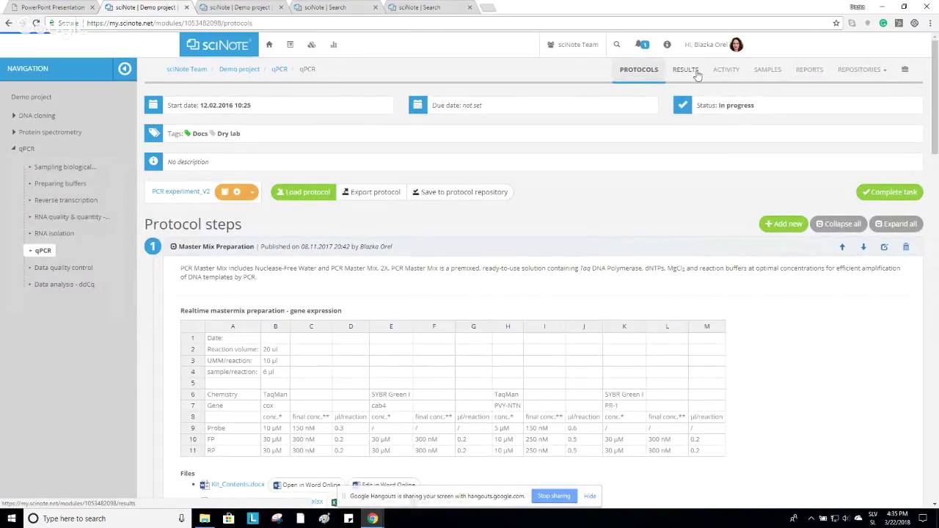
View the qPCR task's results, start a new text result, then cancel it.
{"action": "left_click", "coordinate": [697, 73]}
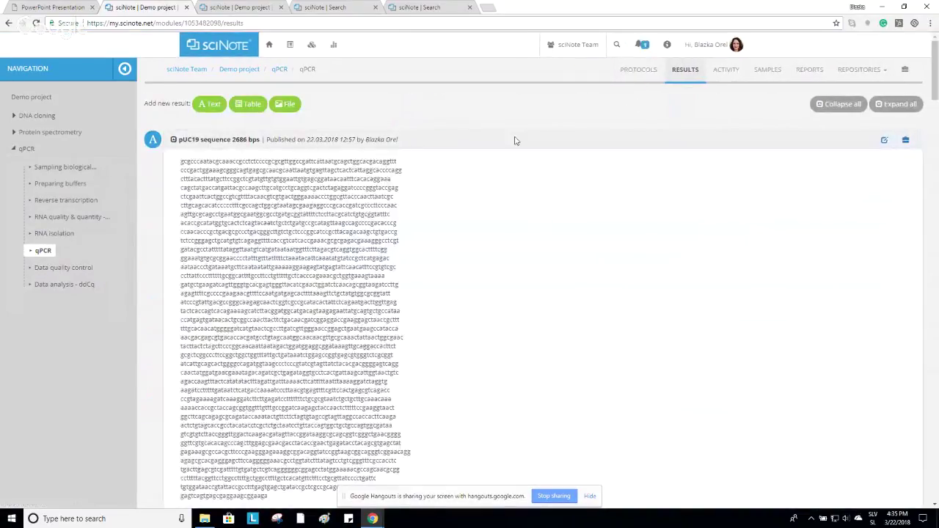
{"action": "scroll", "coordinate": [523, 152], "scroll_direction": "down", "scroll_amount": 7}
{"action": "scroll", "coordinate": [527, 168], "scroll_direction": "up", "scroll_amount": 4}
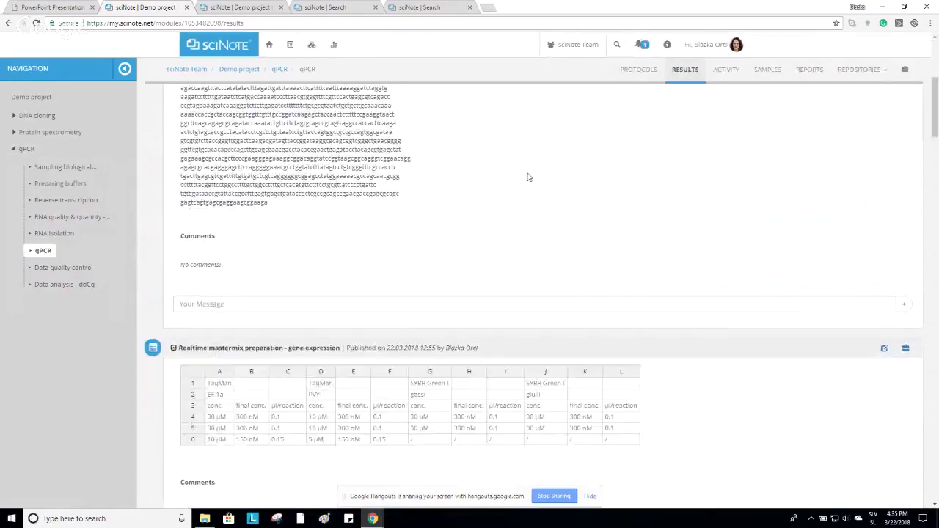
{"action": "scroll", "coordinate": [525, 182], "scroll_direction": "up", "scroll_amount": 4}
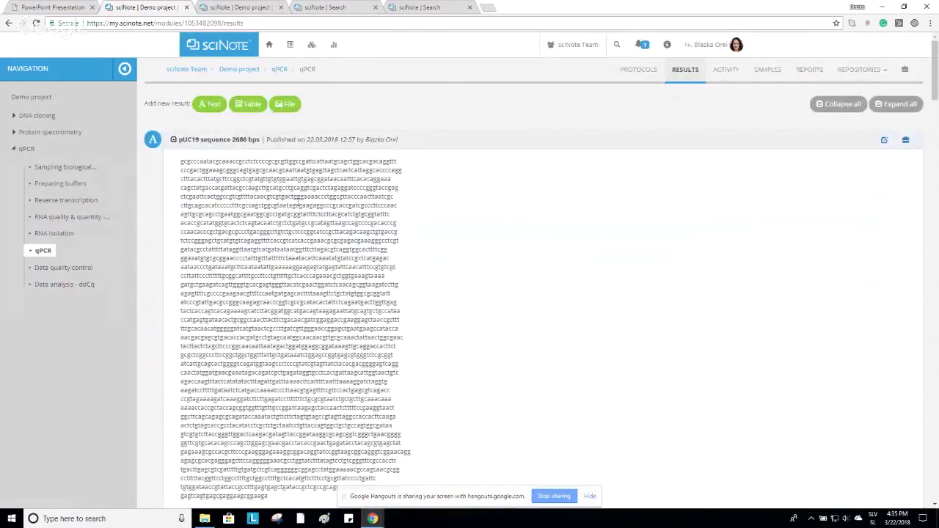
{"action": "left_click", "coordinate": [209, 104]}
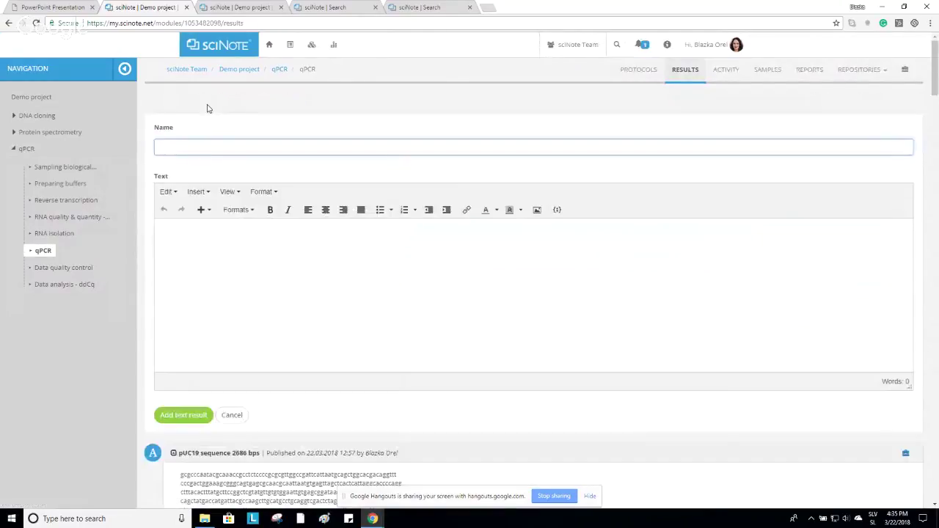
{"action": "left_click", "coordinate": [281, 295]}
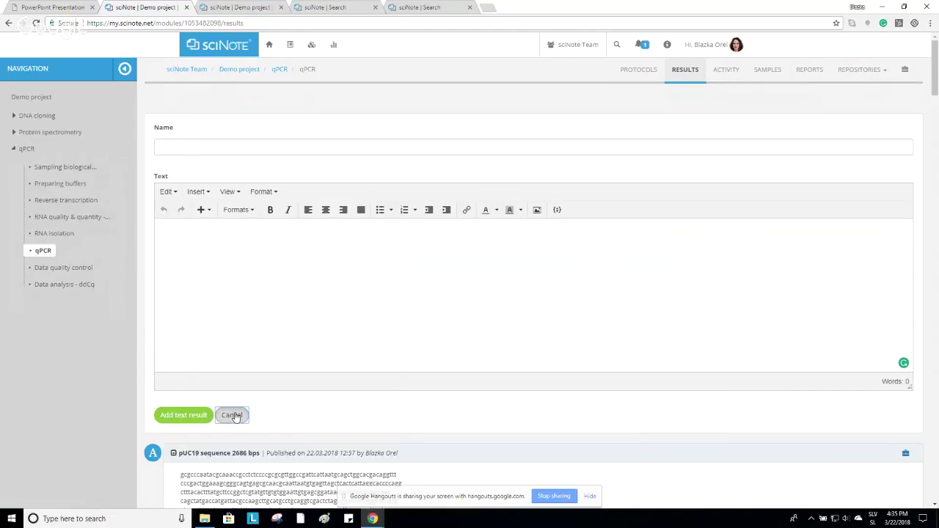
{"action": "left_click", "coordinate": [233, 416]}
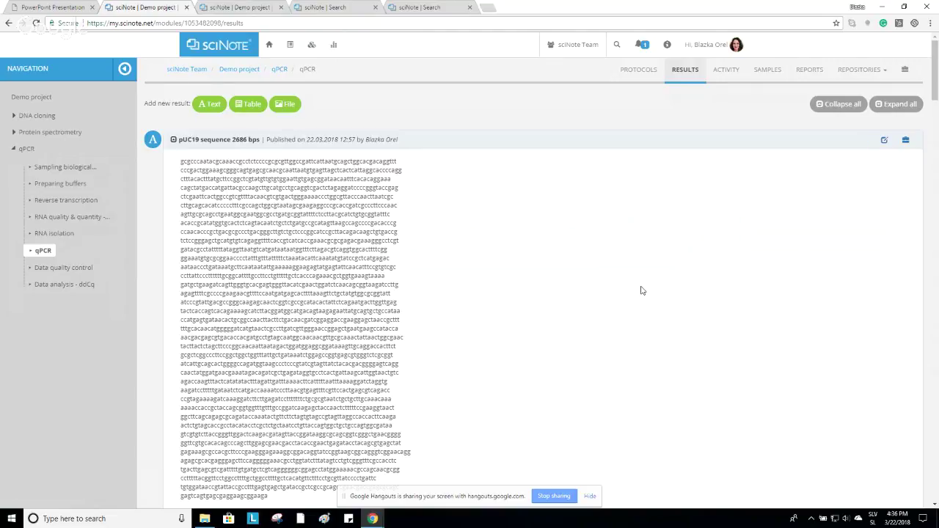
Post a comment on the pUC19 sequence result linking the TGF sample via #tg.
{"action": "scroll", "coordinate": [432, 266], "scroll_direction": "down", "scroll_amount": 3}
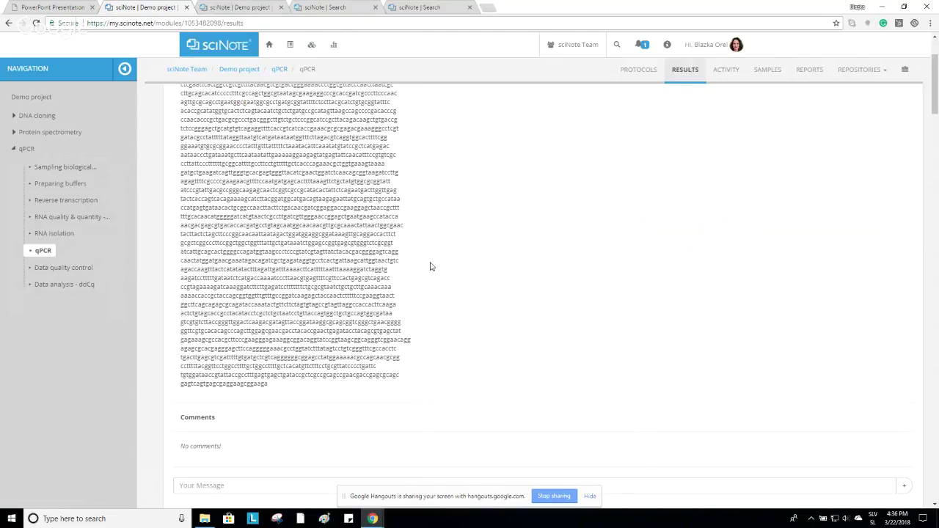
{"action": "scroll", "coordinate": [432, 267], "scroll_direction": "down", "scroll_amount": 2}
{"action": "scroll", "coordinate": [492, 281], "scroll_direction": "up", "scroll_amount": 1}
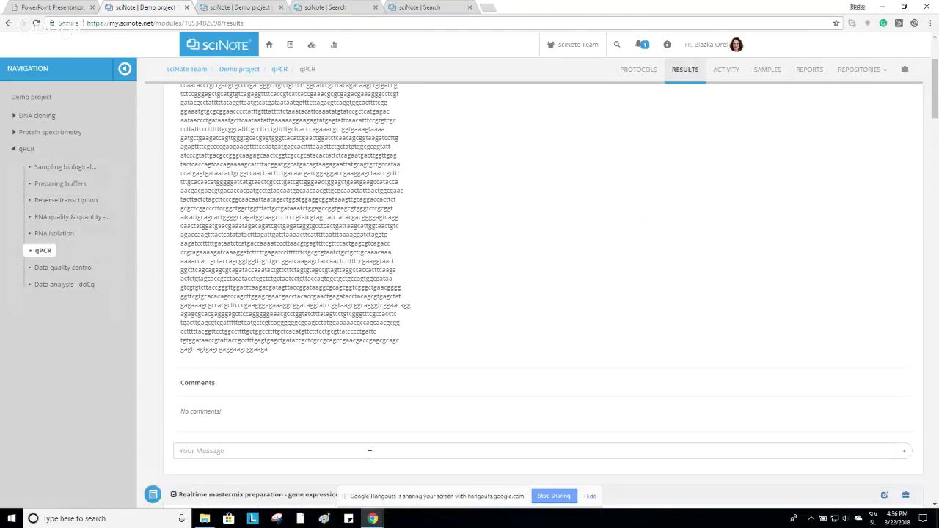
{"action": "left_click", "coordinate": [369, 451]}
{"action": "type", "text": "#"}
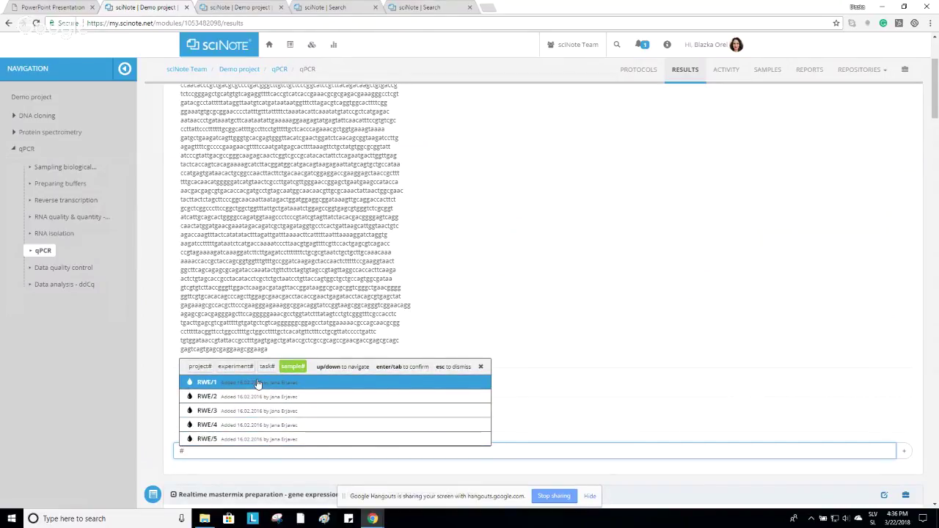
{"action": "type", "text": "t"}
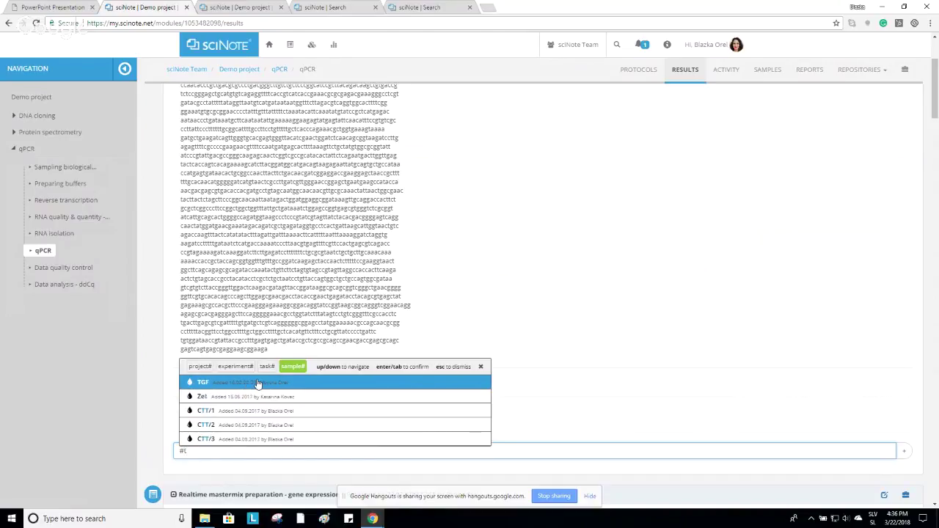
{"action": "type", "text": "g"}
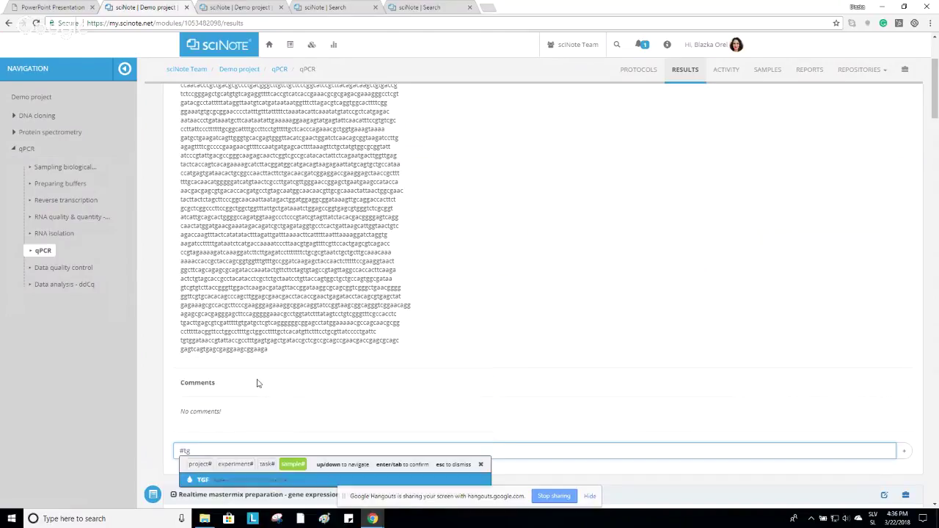
{"action": "scroll", "coordinate": [257, 383], "scroll_direction": "down", "scroll_amount": 1}
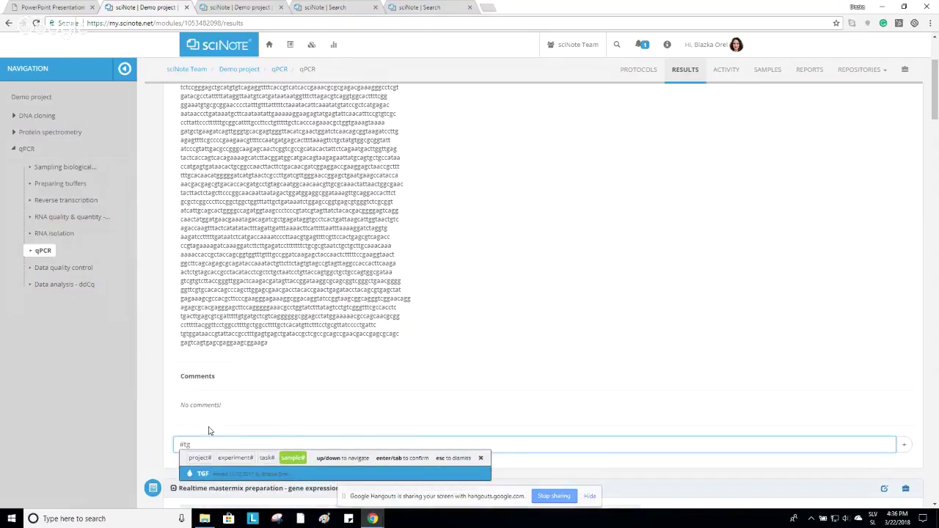
{"action": "left_click", "coordinate": [254, 383]}
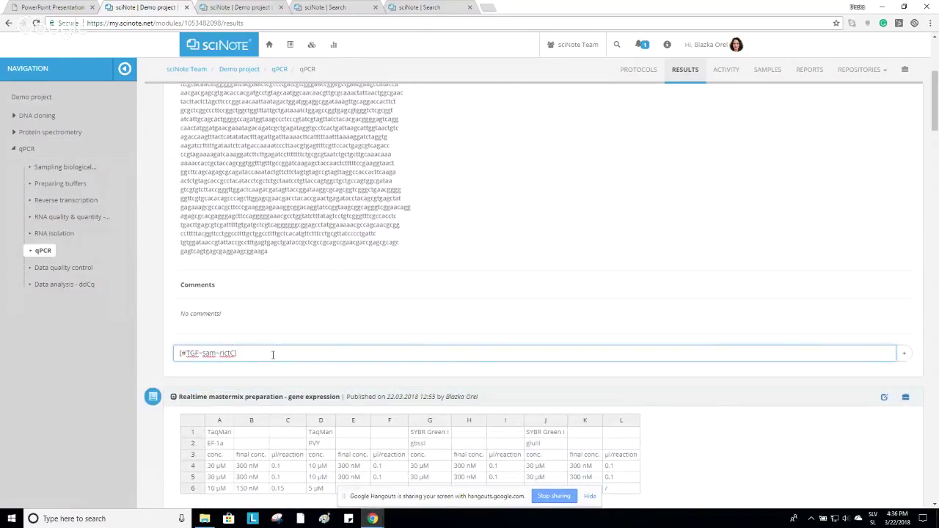
{"action": "left_click", "coordinate": [907, 355]}
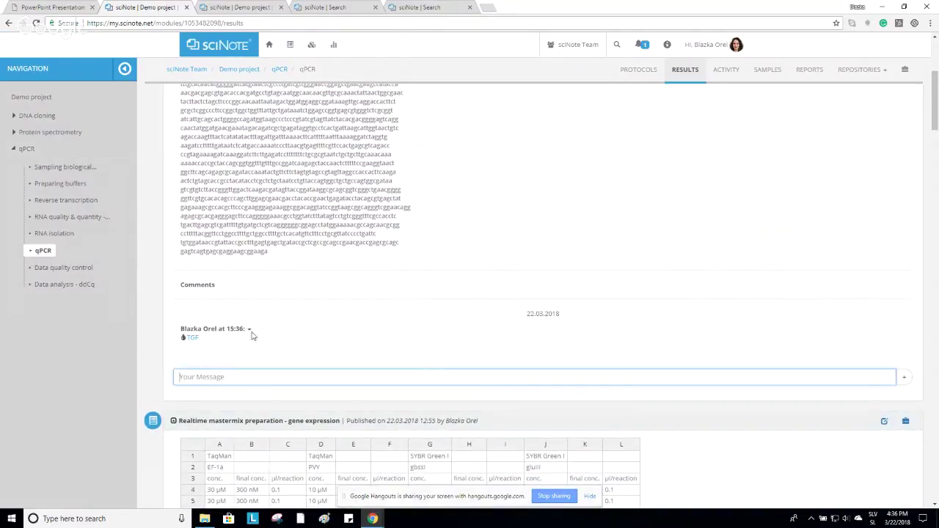
Review the results page, then switch to the presentation's sciNote plans slide.
{"action": "scroll", "coordinate": [320, 228], "scroll_direction": "up", "scroll_amount": 1}
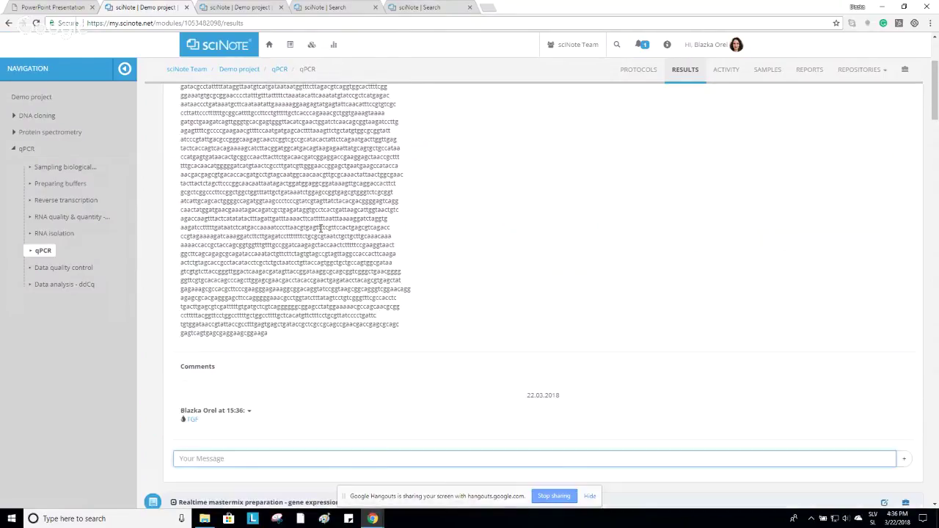
{"action": "scroll", "coordinate": [321, 229], "scroll_direction": "up", "scroll_amount": 2}
{"action": "scroll", "coordinate": [220, 220], "scroll_direction": "down", "scroll_amount": 2}
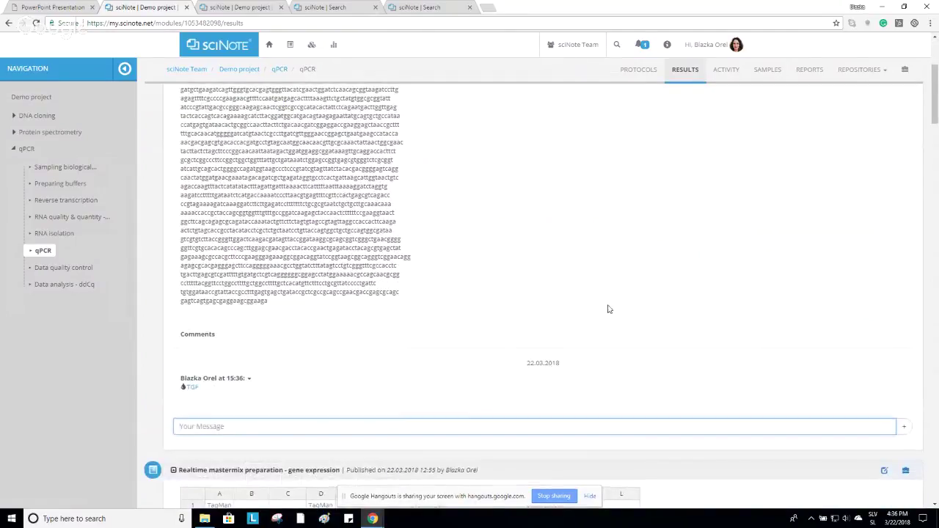
{"action": "scroll", "coordinate": [608, 309], "scroll_direction": "up", "scroll_amount": 2}
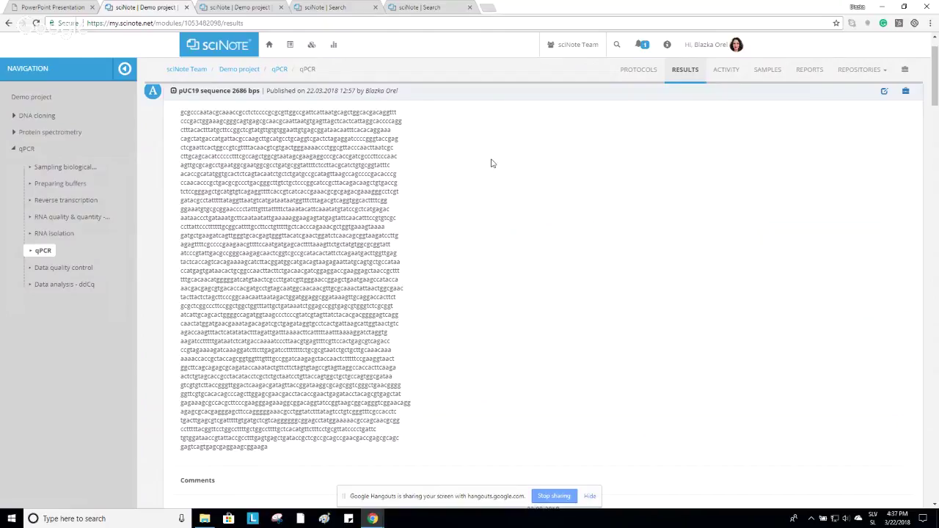
{"action": "scroll", "coordinate": [490, 164], "scroll_direction": "up", "scroll_amount": 1}
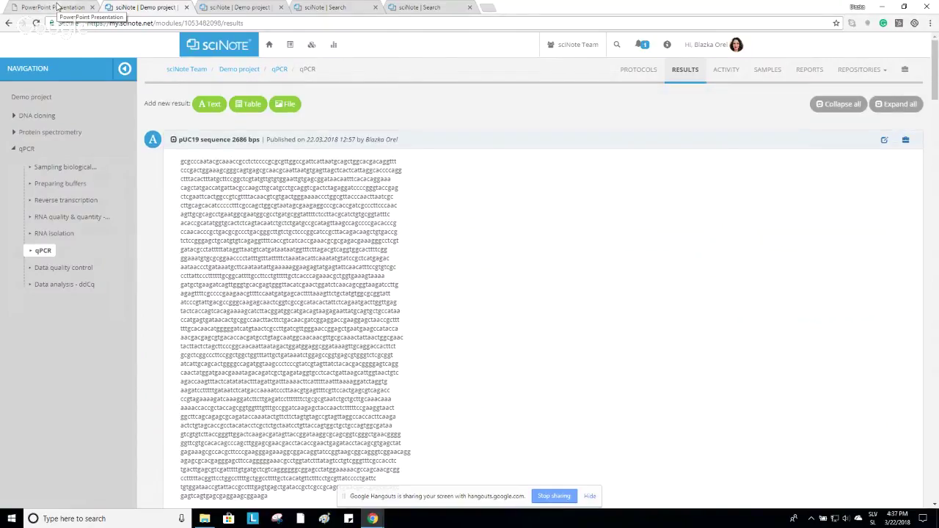
{"action": "left_click", "coordinate": [57, 8]}
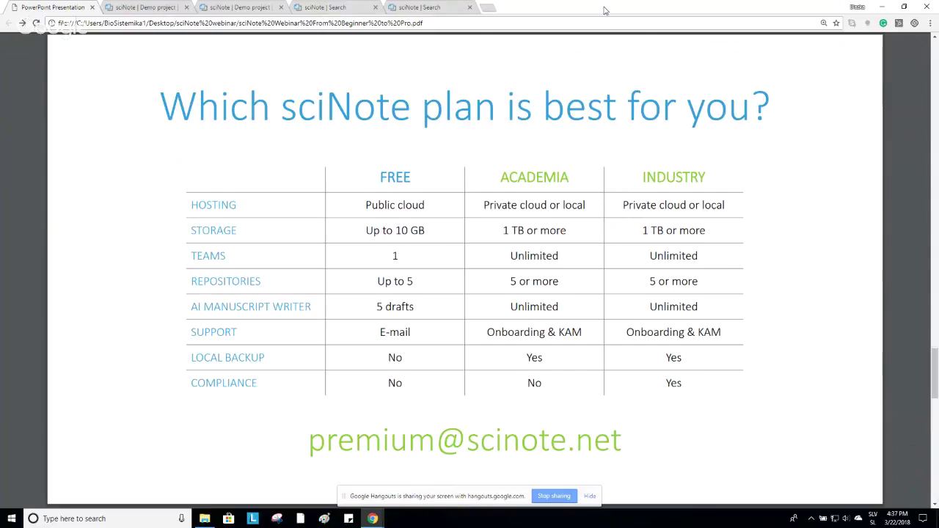
Switch from the plans slide back to the Demo project's qPCR task results.
{"action": "left_click", "coordinate": [150, 7]}
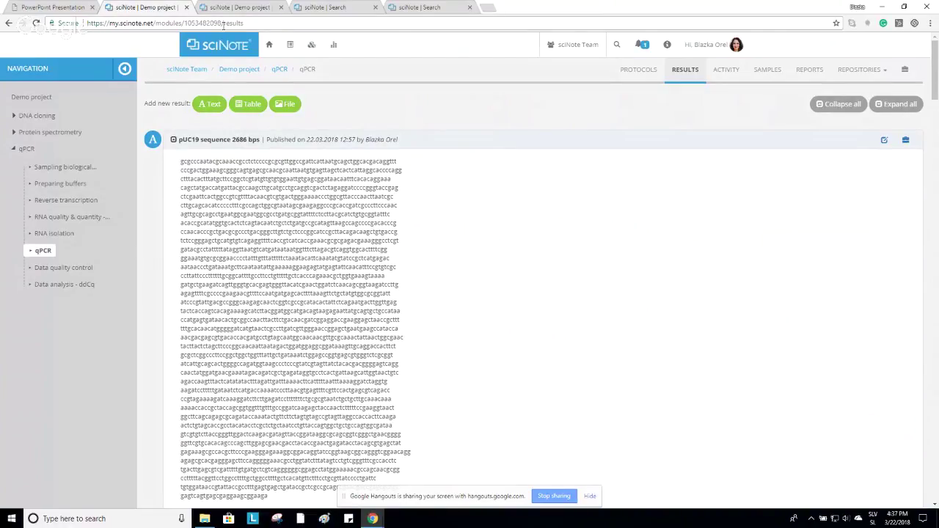
Browse the team's private and public protocols, then return to the 'RNA' experiment search results.
{"action": "left_click", "coordinate": [293, 49]}
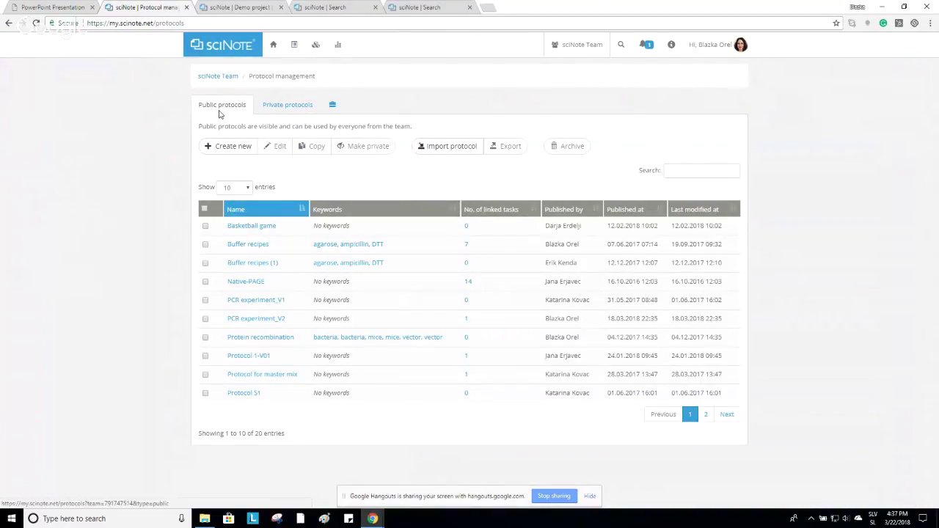
{"action": "left_click", "coordinate": [273, 107]}
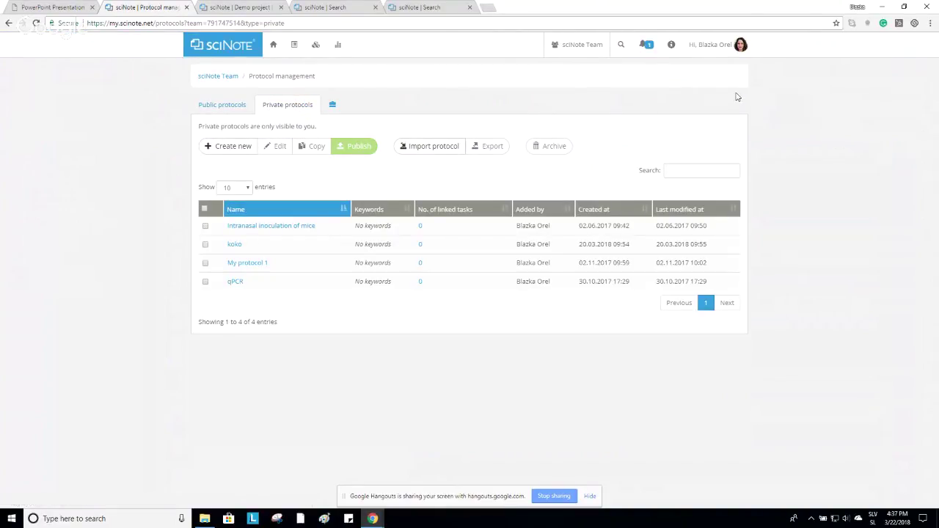
{"action": "left_click", "coordinate": [234, 107]}
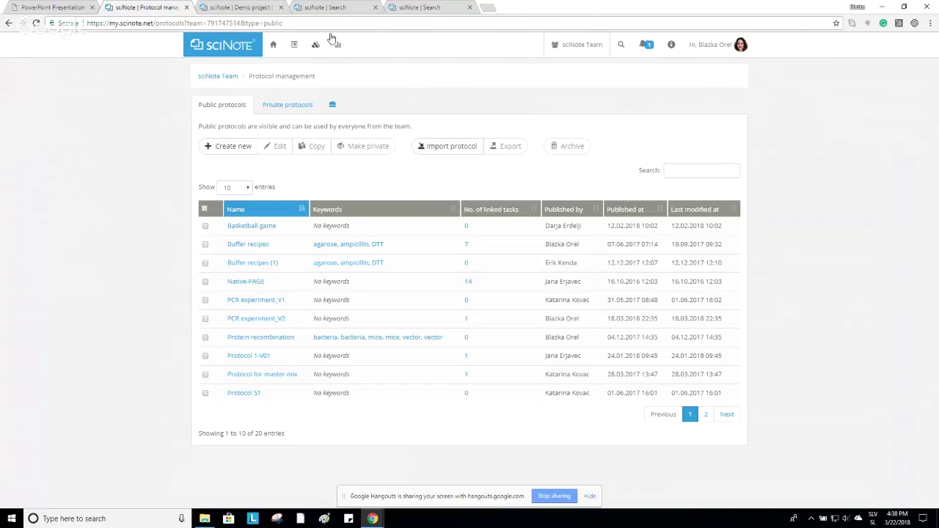
{"action": "left_click", "coordinate": [340, 8]}
{"action": "left_click", "coordinate": [411, 6]}
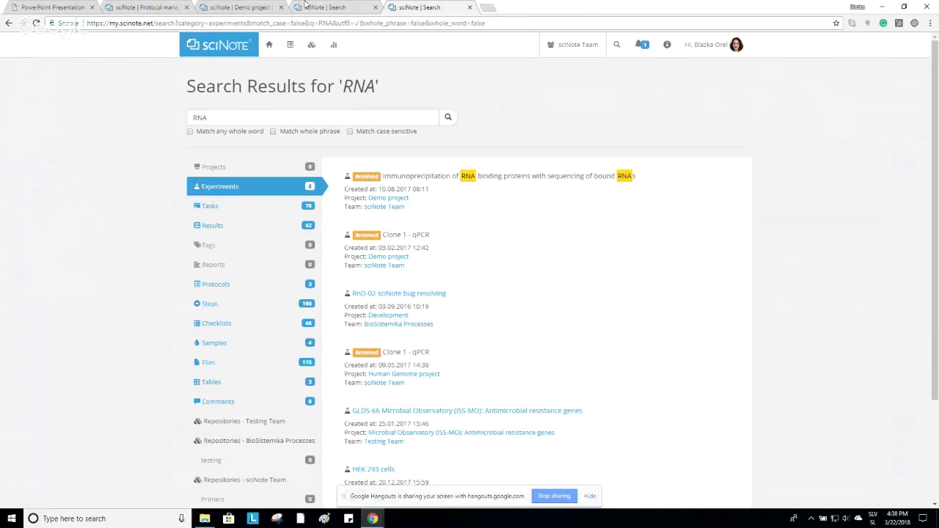
Switch to the Demo project report page and scroll through it.
{"action": "left_click", "coordinate": [241, 7]}
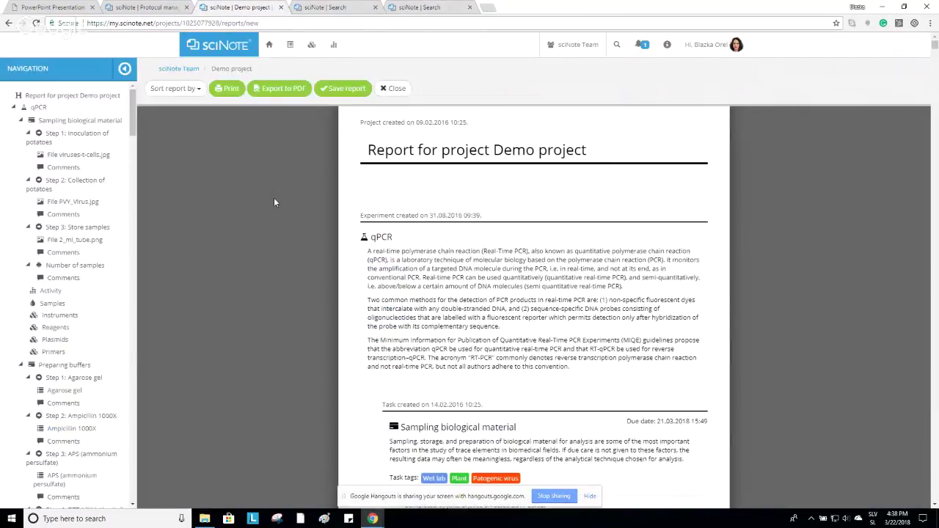
{"action": "scroll", "coordinate": [268, 212], "scroll_direction": "up", "scroll_amount": 1}
Go home and open Demo project's qPCR task protocol, scrolling to its attached files.
{"action": "left_click", "coordinate": [157, 10]}
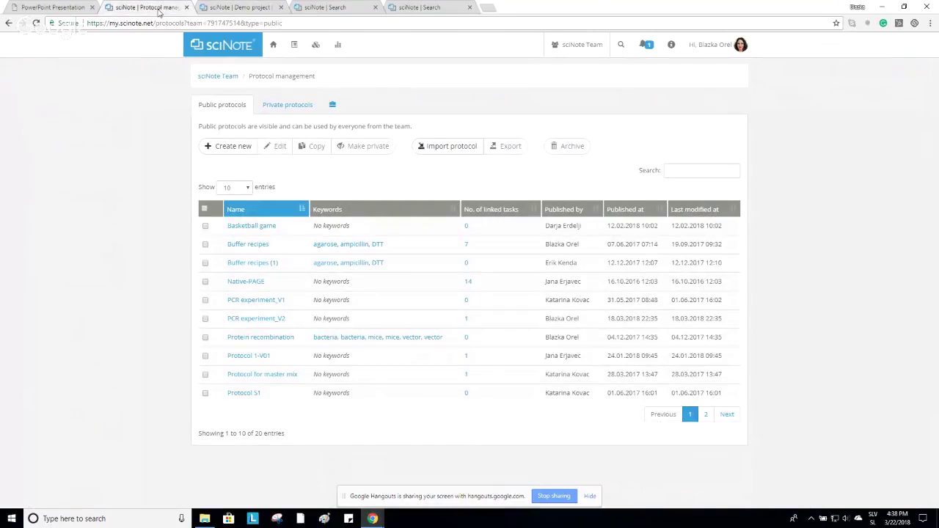
{"action": "left_click", "coordinate": [237, 53]}
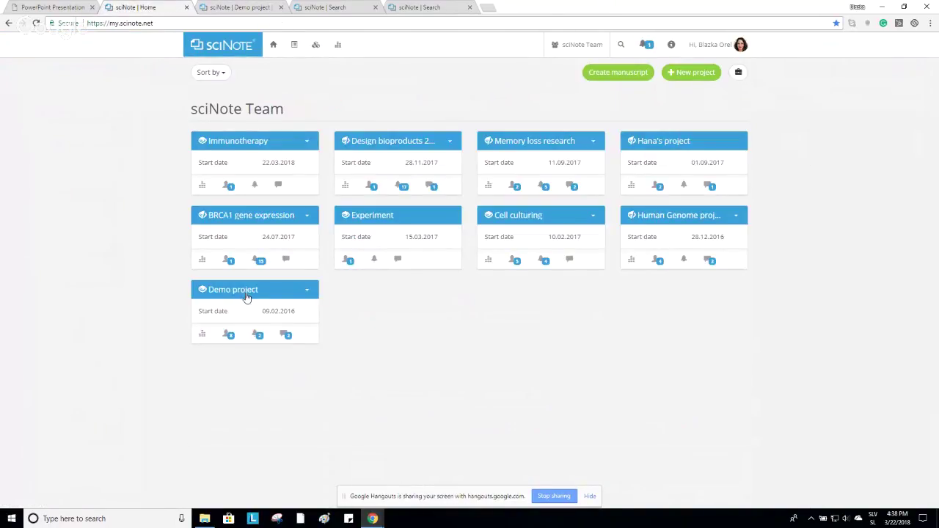
{"action": "left_click", "coordinate": [243, 294]}
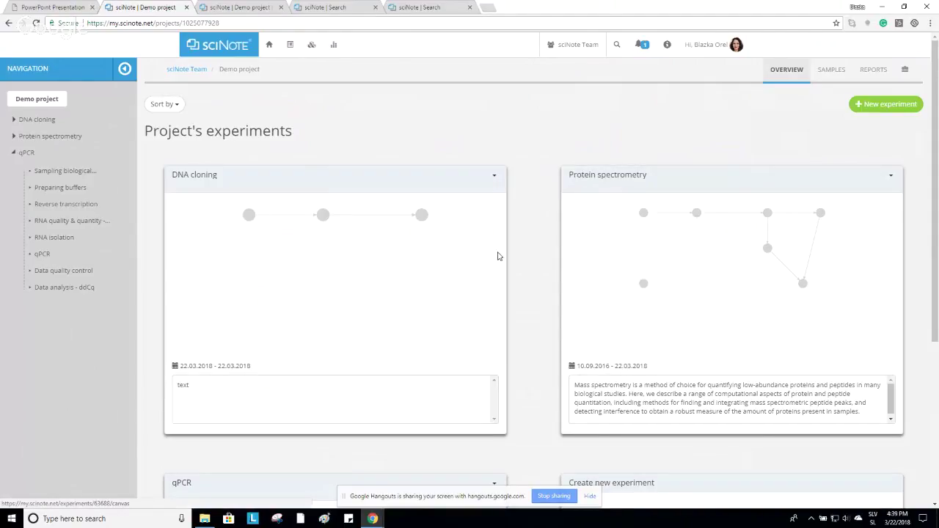
{"action": "scroll", "coordinate": [498, 257], "scroll_direction": "down", "scroll_amount": 1}
{"action": "left_click", "coordinate": [184, 335]}
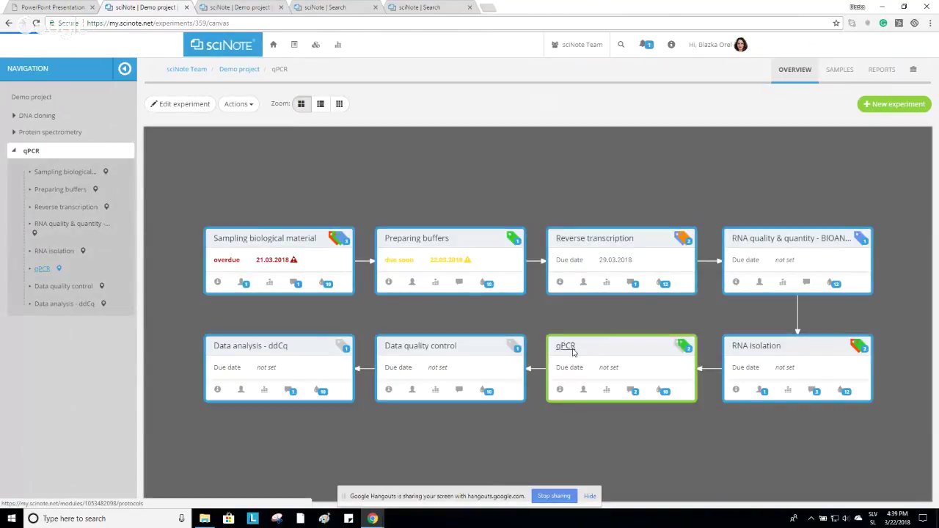
{"action": "left_click", "coordinate": [573, 348]}
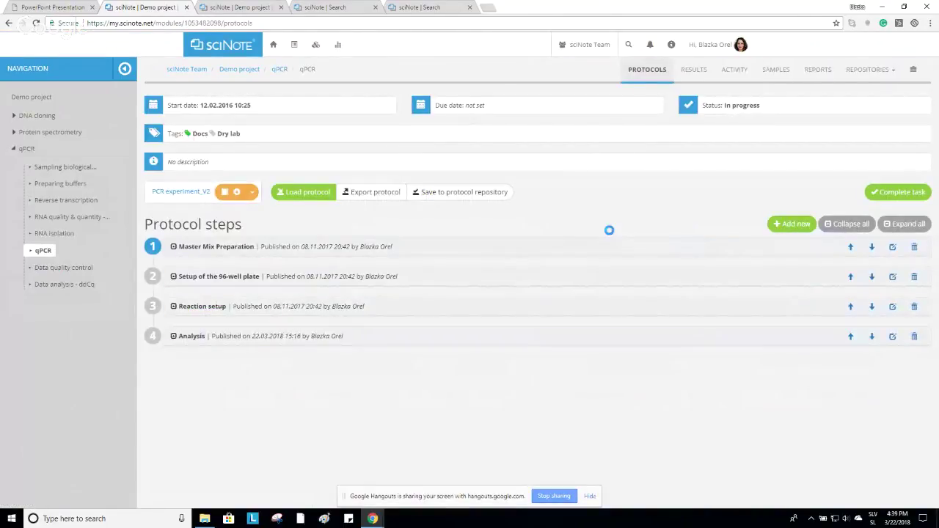
{"action": "scroll", "coordinate": [610, 235], "scroll_direction": "down", "scroll_amount": 5}
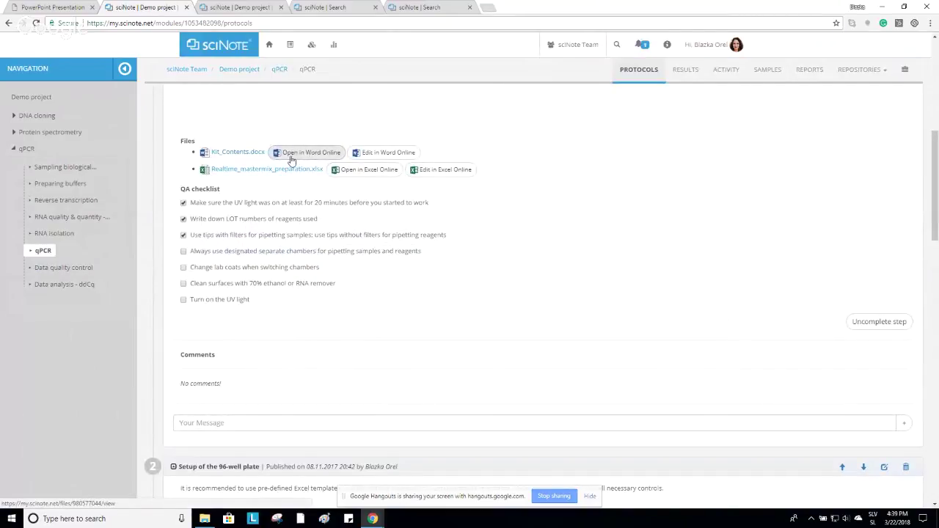
Open Kit_Contents.docx in Word Online and Realtime_mastermix_preparation.xlsx in Excel Online, returning to sciNote each time.
{"action": "left_click", "coordinate": [385, 153]}
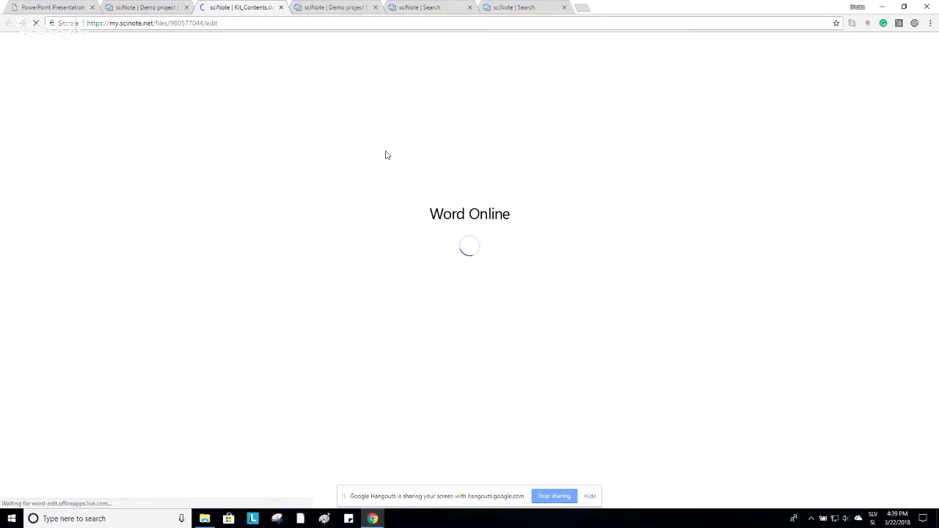
{"action": "scroll", "coordinate": [480, 223], "scroll_direction": "down", "scroll_amount": 3}
{"action": "scroll", "coordinate": [478, 227], "scroll_direction": "down", "scroll_amount": 2}
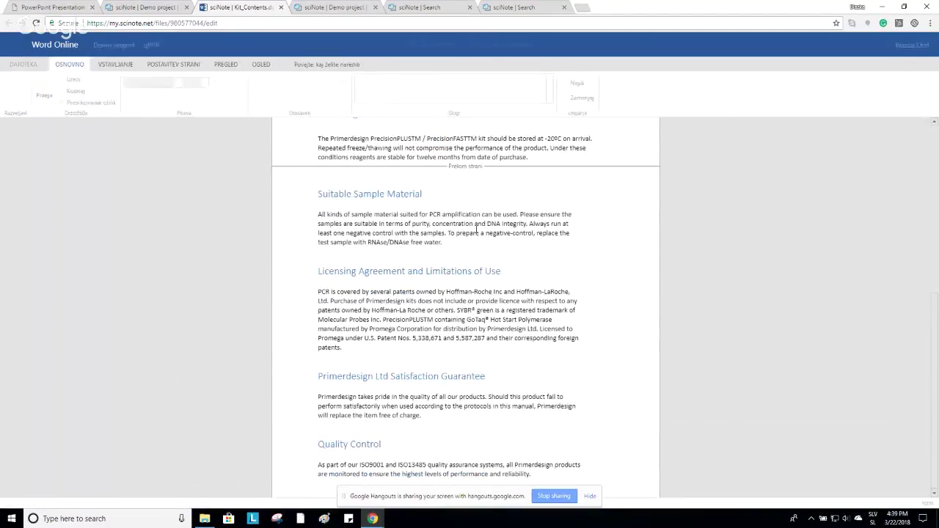
{"action": "left_click", "coordinate": [155, 8]}
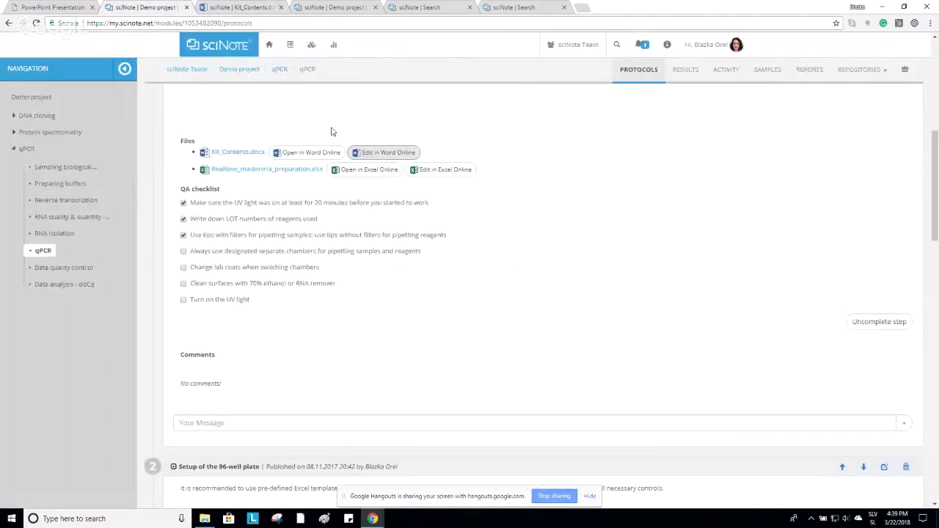
{"action": "left_click", "coordinate": [433, 172]}
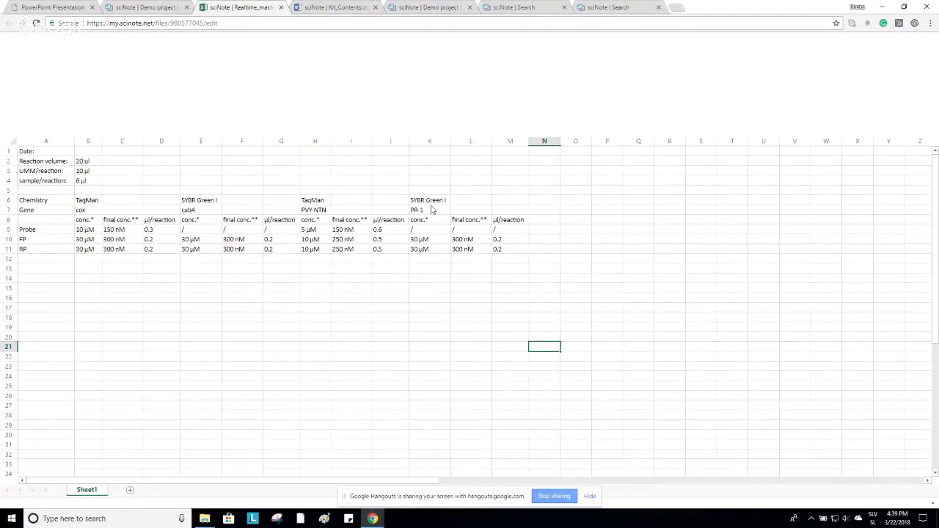
{"action": "left_click", "coordinate": [130, 8]}
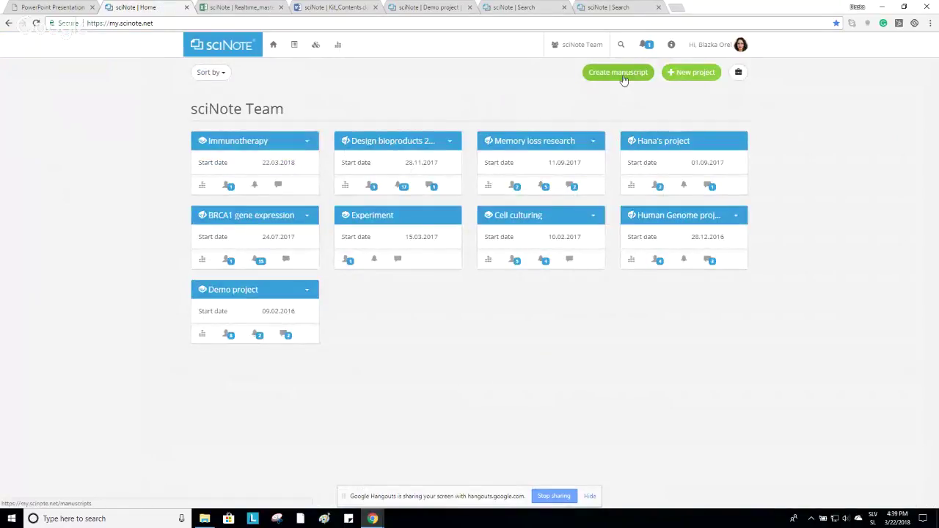
{"action": "left_click", "coordinate": [620, 73]}
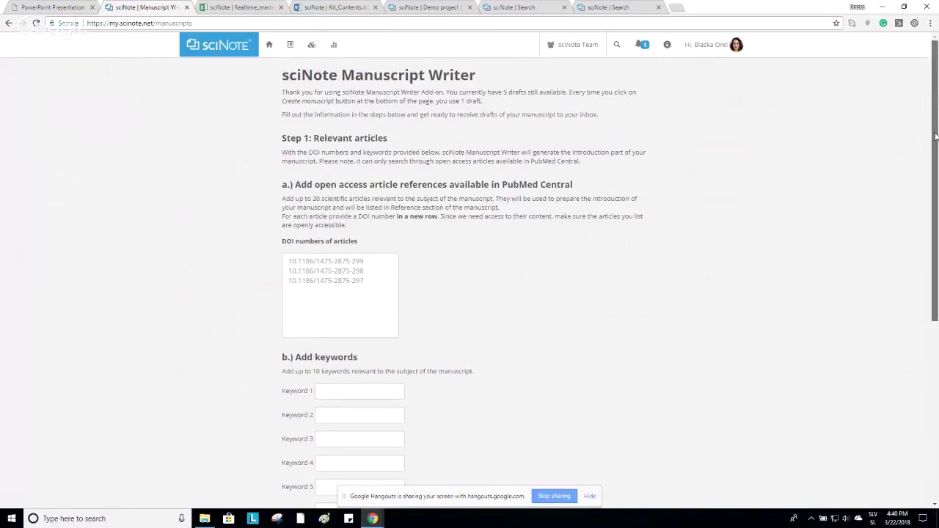
{"action": "left_click_drag", "start_coordinate": [935, 138], "coordinate": [937, 334]}
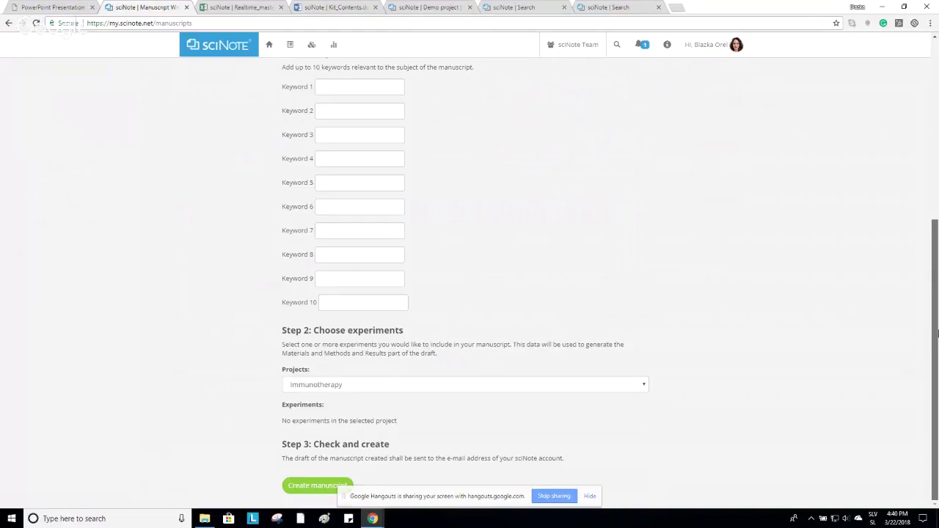
{"action": "left_click_drag", "start_coordinate": [937, 320], "coordinate": [919, 122]}
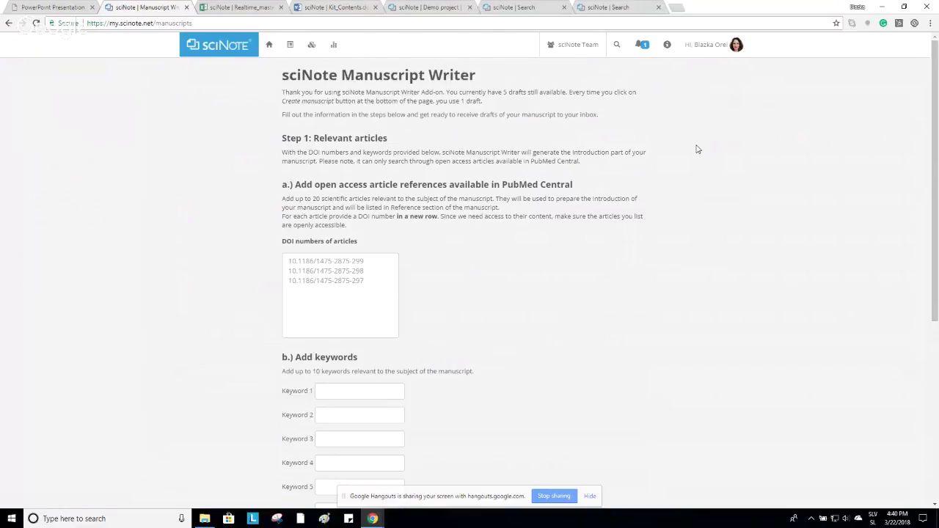
{"action": "left_click", "coordinate": [233, 53]}
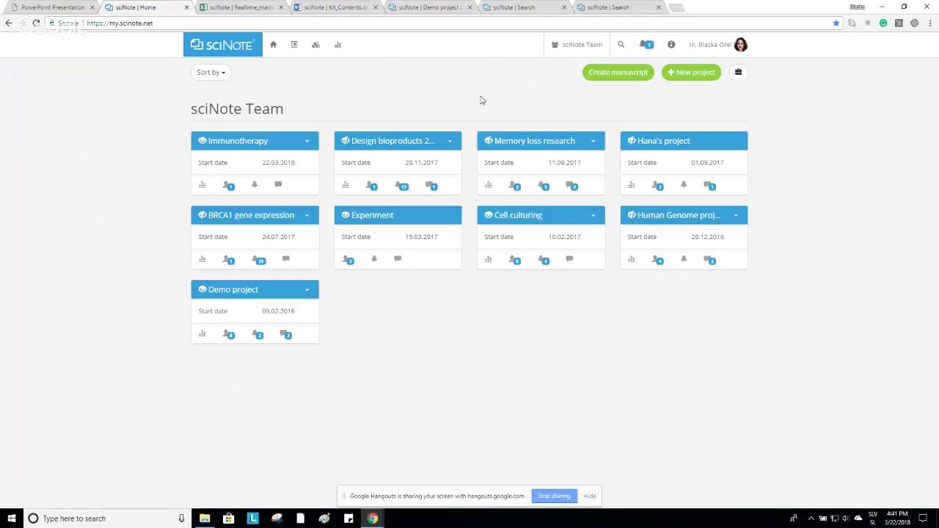
Open the Demo project's comments and type @ in a new comment to list people to mention.
{"action": "left_click", "coordinate": [286, 334]}
{"action": "scroll", "coordinate": [396, 361], "scroll_direction": "down", "scroll_amount": 1}
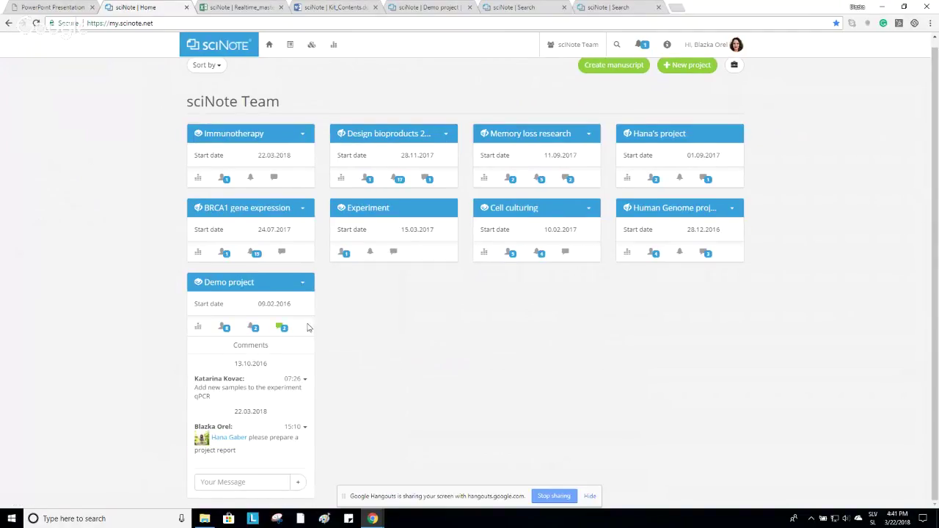
{"action": "left_click", "coordinate": [263, 477]}
{"action": "type", "text": "@"}
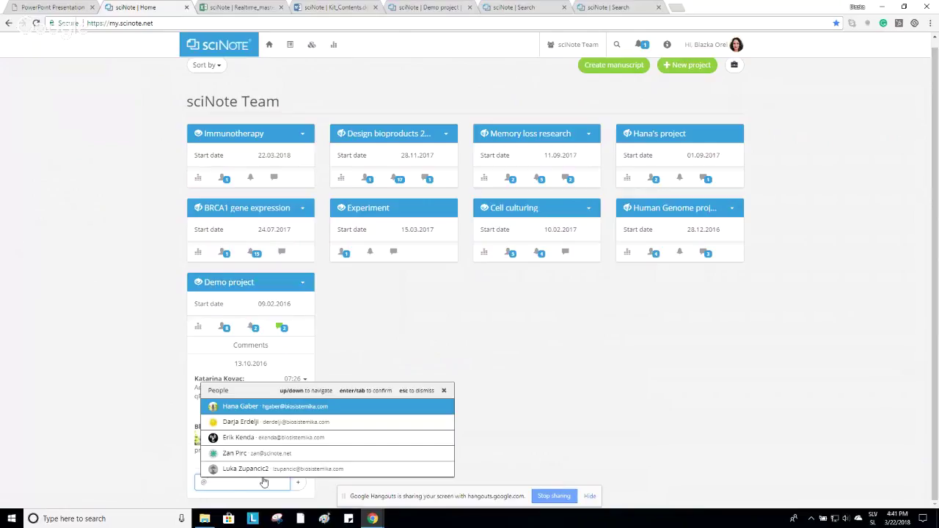
Dismiss the mention list, close the comments, and return to the sciNote plans comparison slide.
{"action": "left_click", "coordinate": [445, 392]}
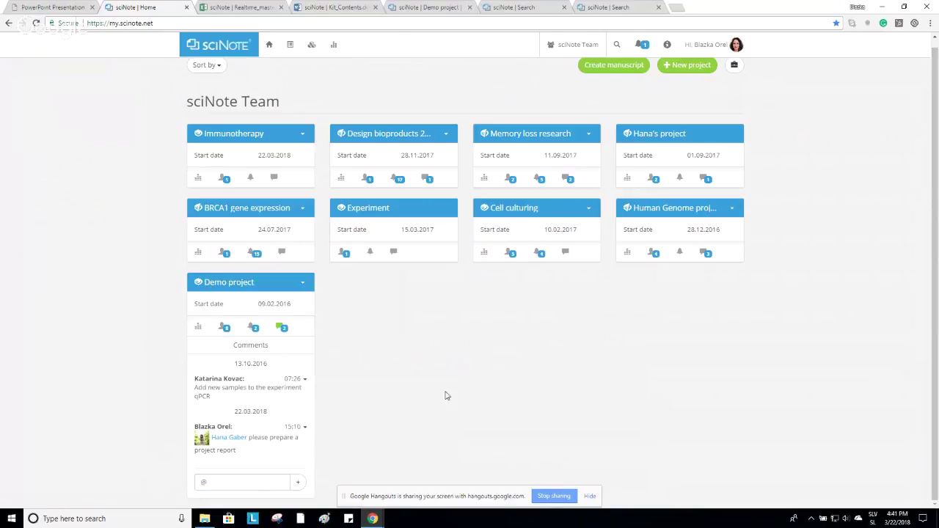
{"action": "left_click", "coordinate": [282, 328]}
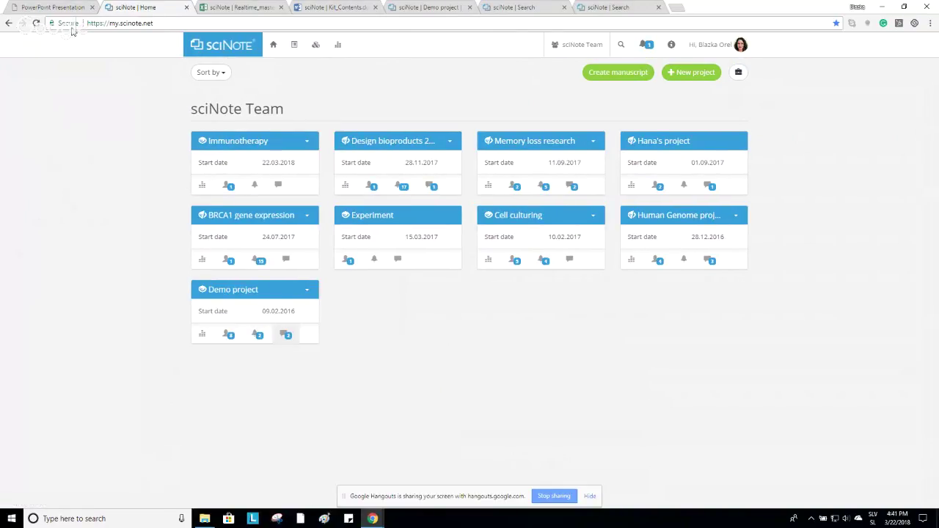
{"action": "left_click", "coordinate": [53, 7]}
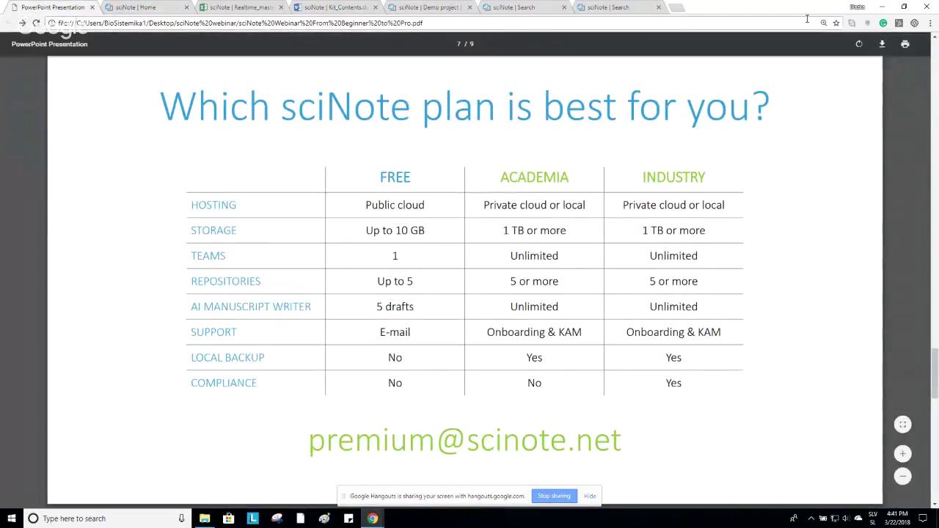